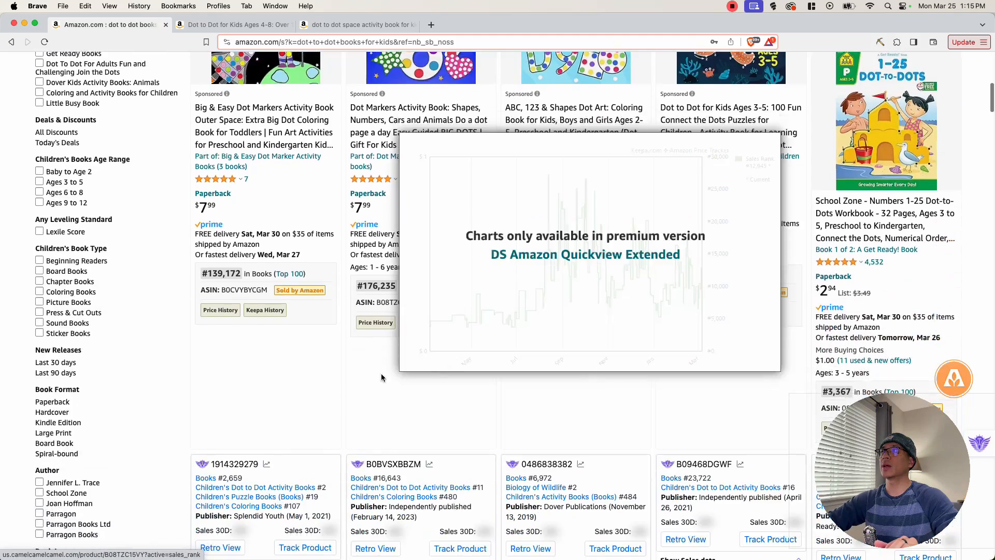
# Check the "Dot to Dot for Kids Ages 4-8: Over 100 Unique" book's Best Sellers Rank and its estimated monthly royalties in the BookBird calculator
pyautogui.scroll(-2, 103, 386)
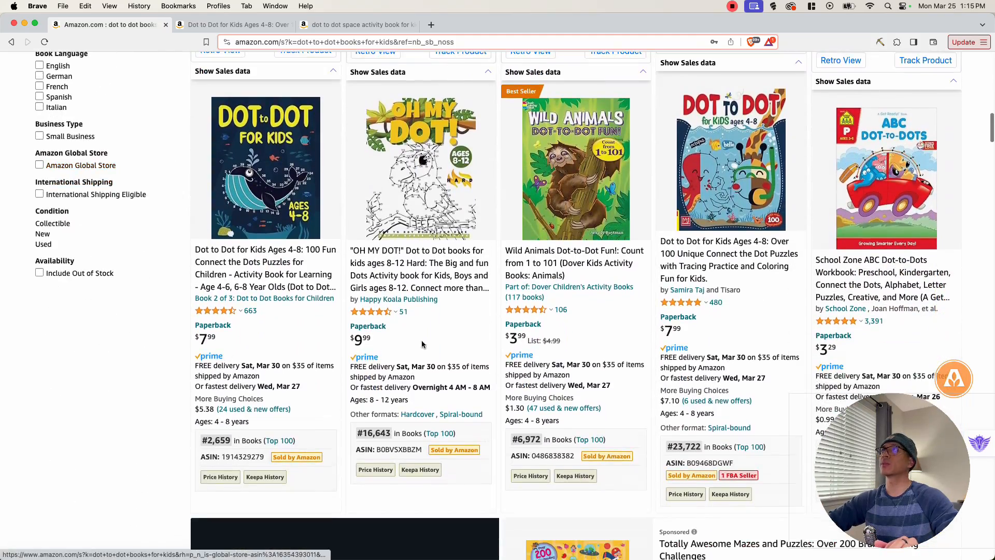
pyautogui.moveTo(731, 207)
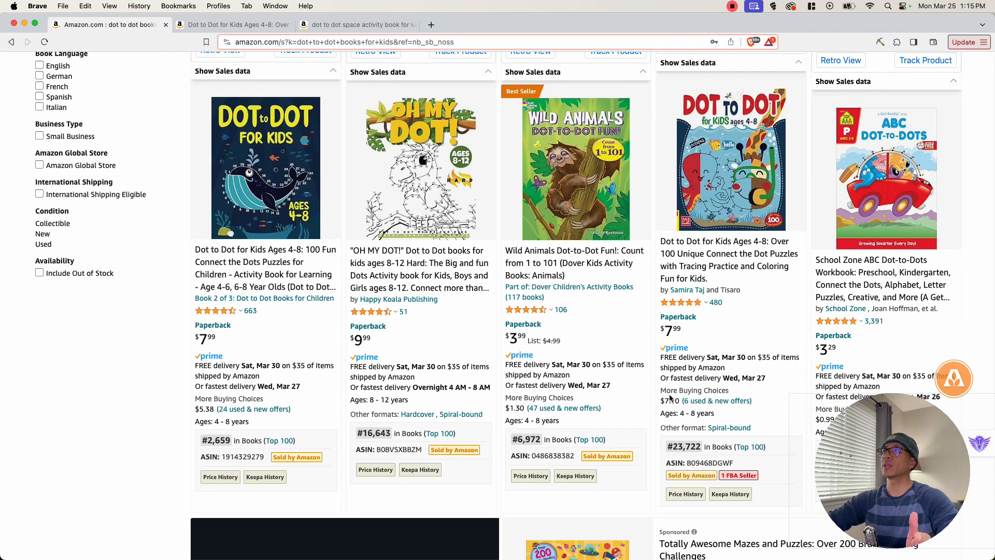
pyautogui.moveTo(666, 447); pyautogui.dragTo(684, 450)
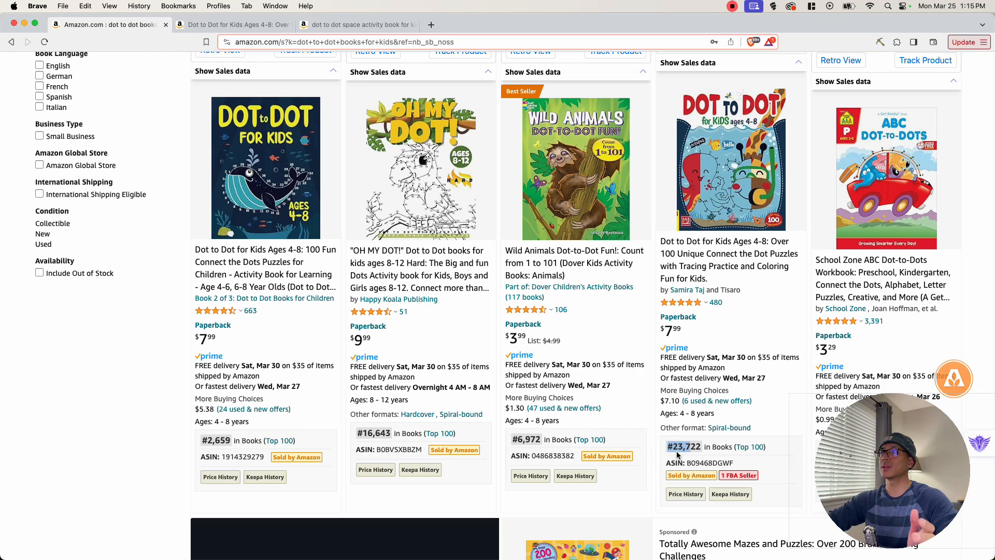
pyautogui.click(672, 448)
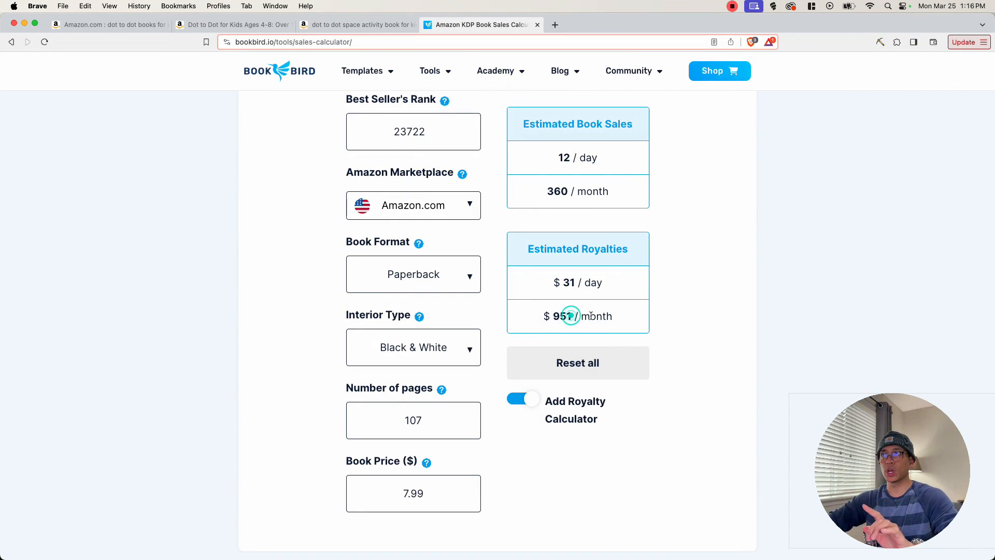
pyautogui.moveTo(610, 316); pyautogui.dragTo(565, 316)
pyautogui.click(566, 318)
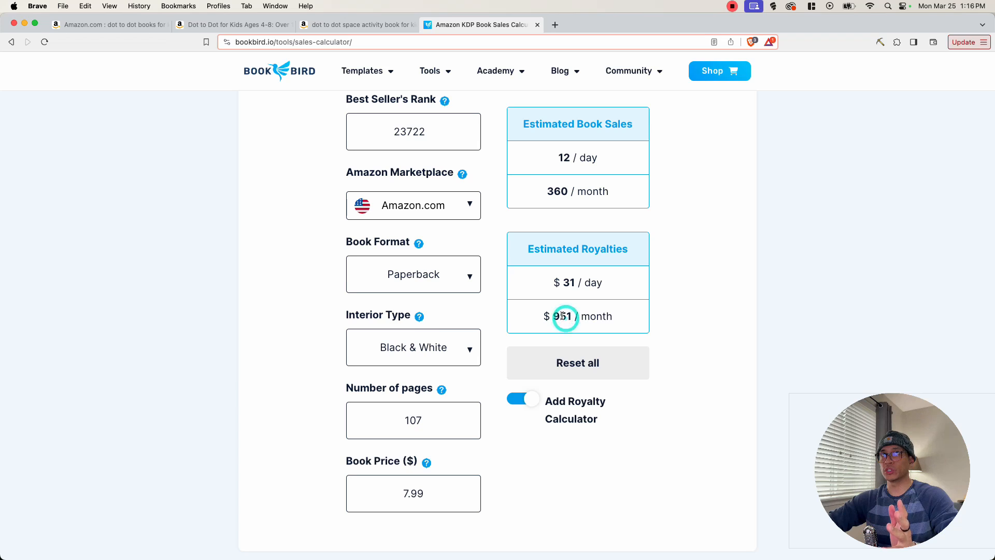
# Open the "Dot to Dot for Kids Ages 4-8" product page from the Amazon results and find its From the Publisher section
pyautogui.click(101, 29)
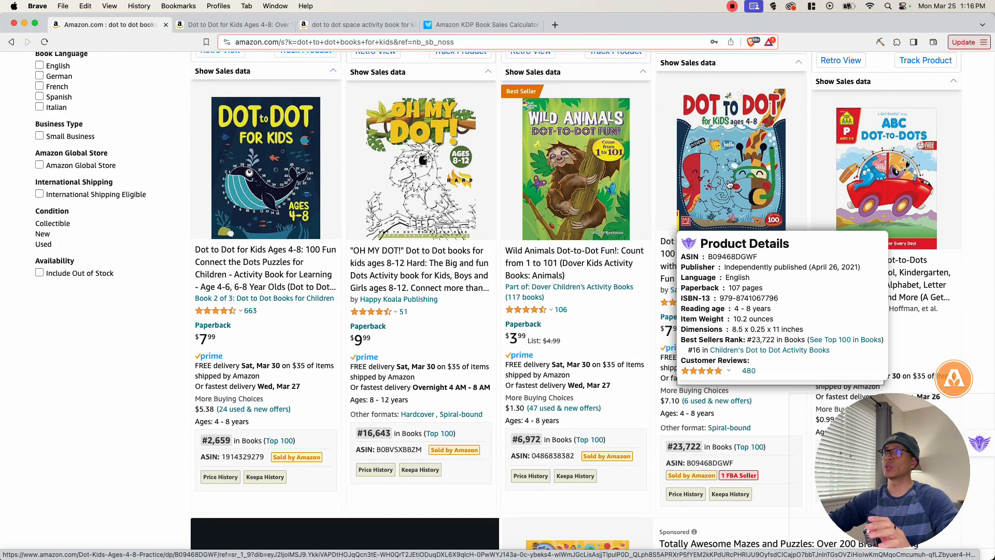
pyautogui.click(724, 204)
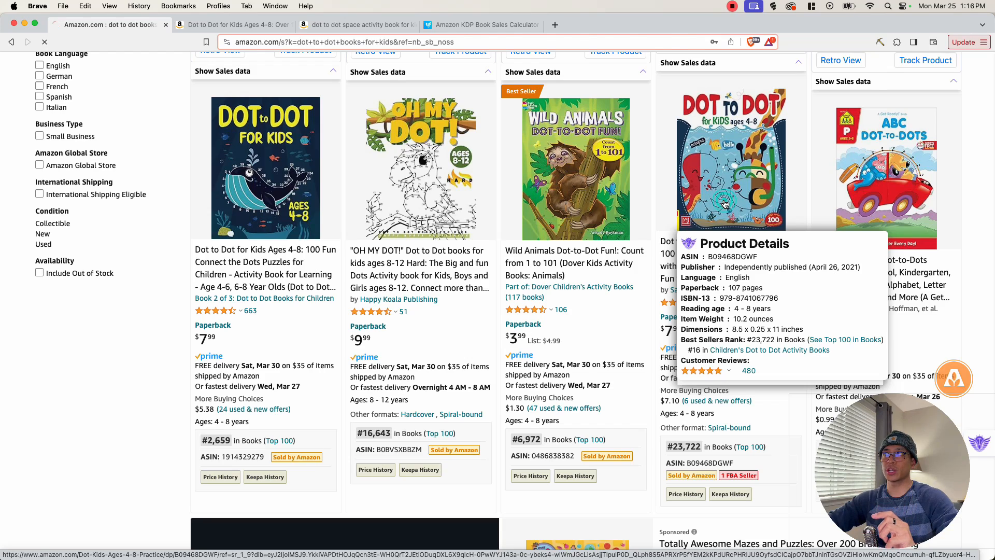
pyautogui.scroll(-15, 5, 351)
pyautogui.scroll(-5, 3, 356)
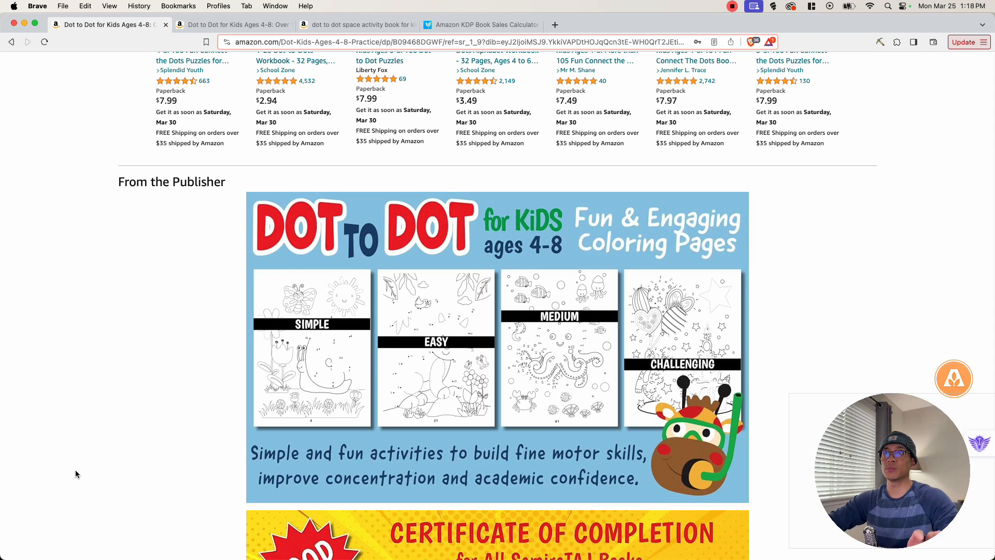
# Examine the book's From the Publisher content, including the certificate of completion banner and the comparison tables of related books
pyautogui.scroll(-7, 99, 490)
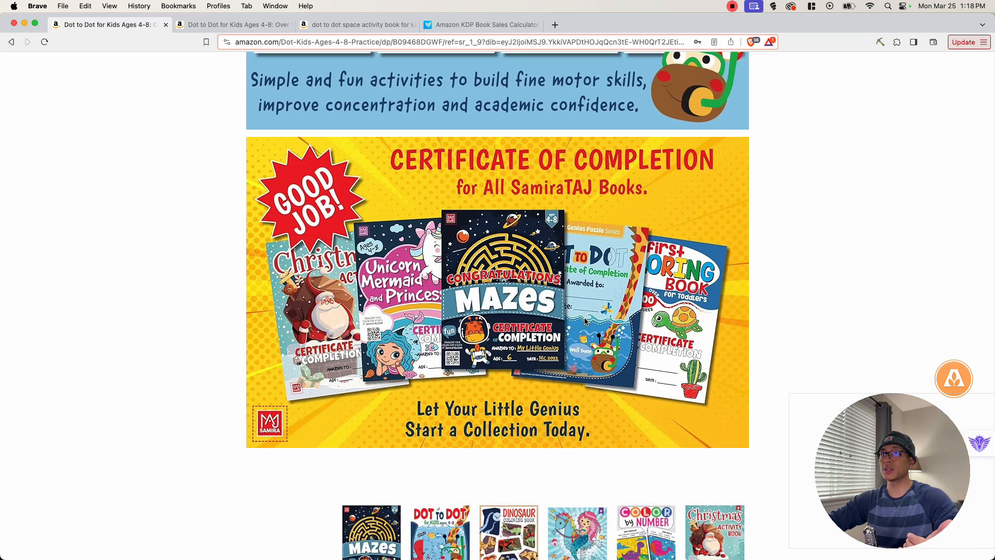
pyautogui.scroll(-3, 460, 338)
pyautogui.scroll(-1, 298, 360)
pyautogui.scroll(3, 298, 358)
pyautogui.scroll(1, 298, 358)
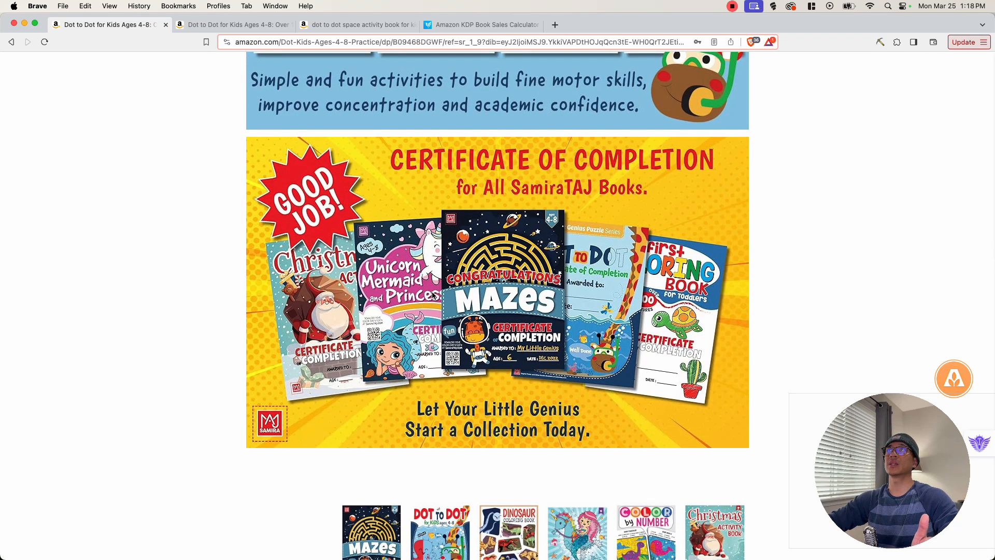
pyautogui.scroll(-4, 434, 295)
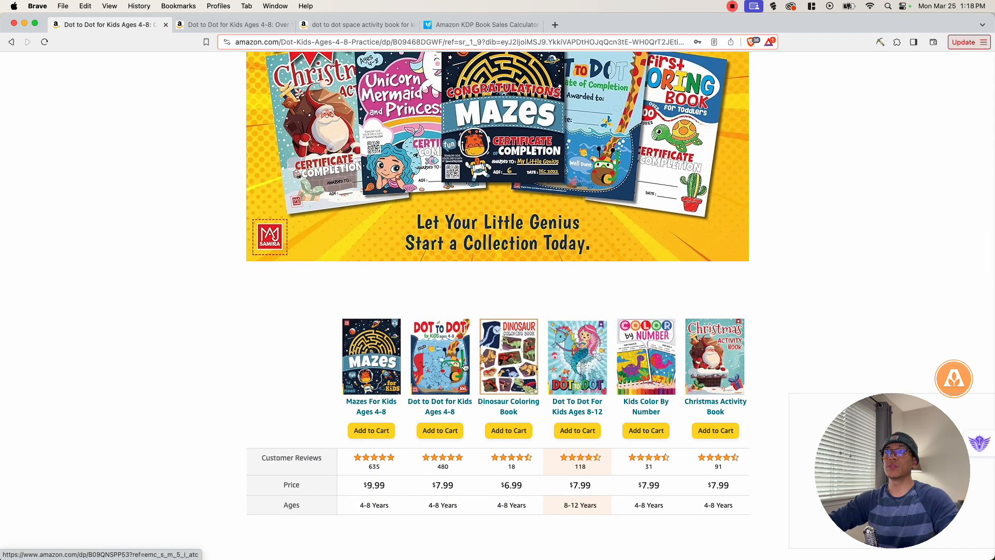
pyautogui.scroll(-1, 316, 381)
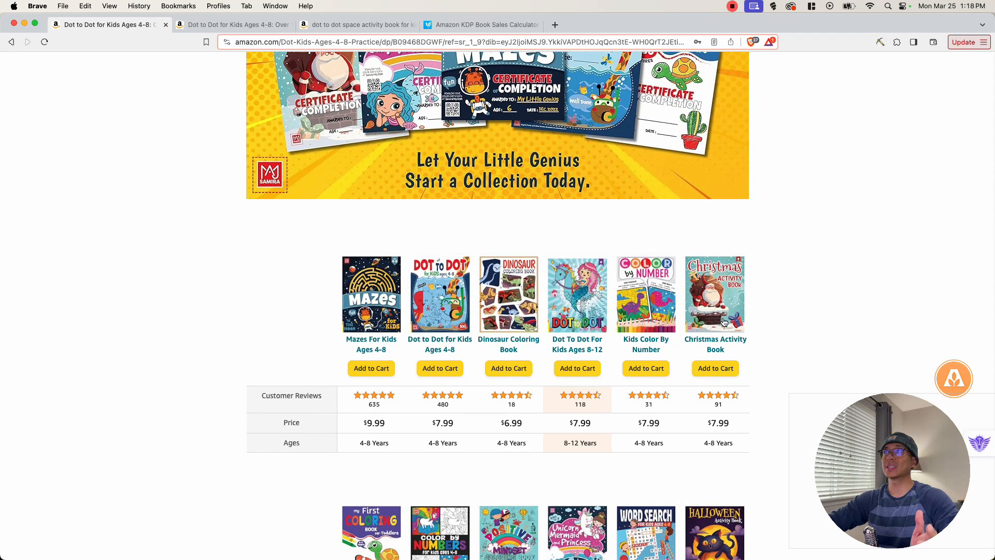
pyautogui.scroll(-4, 388, 373)
pyautogui.scroll(-7, 389, 374)
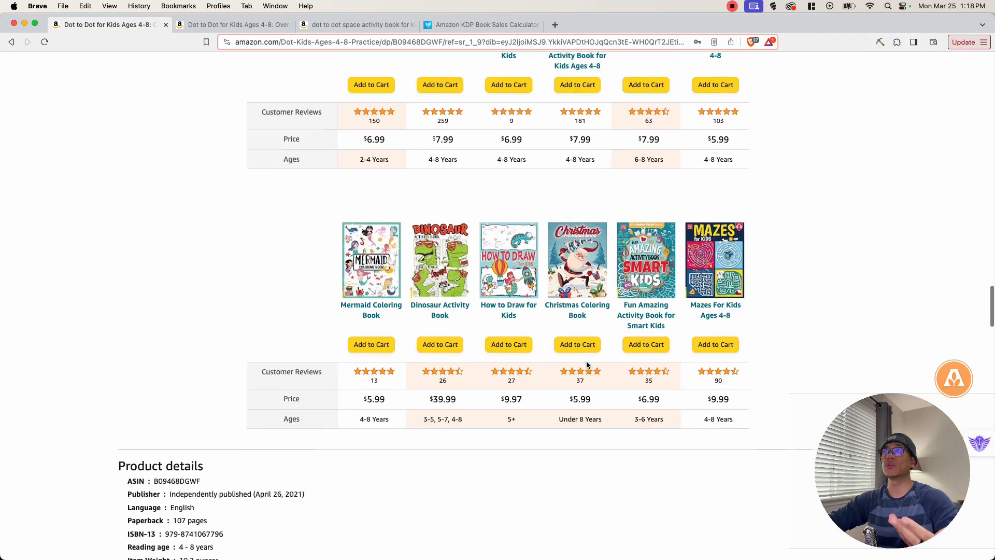
pyautogui.scroll(15, 587, 363)
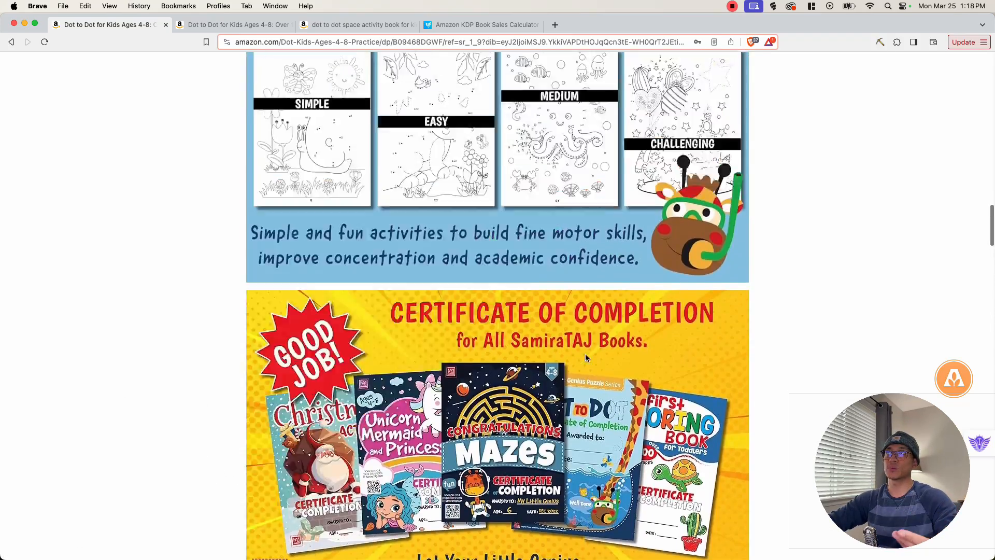
pyautogui.scroll(20, 586, 358)
pyautogui.scroll(-8, 415, 357)
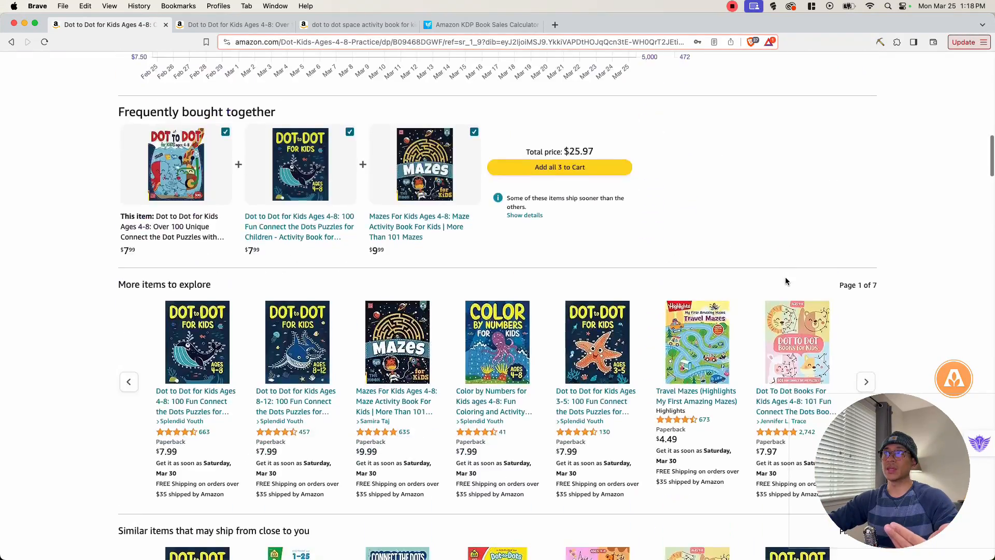
pyautogui.scroll(-20, 785, 281)
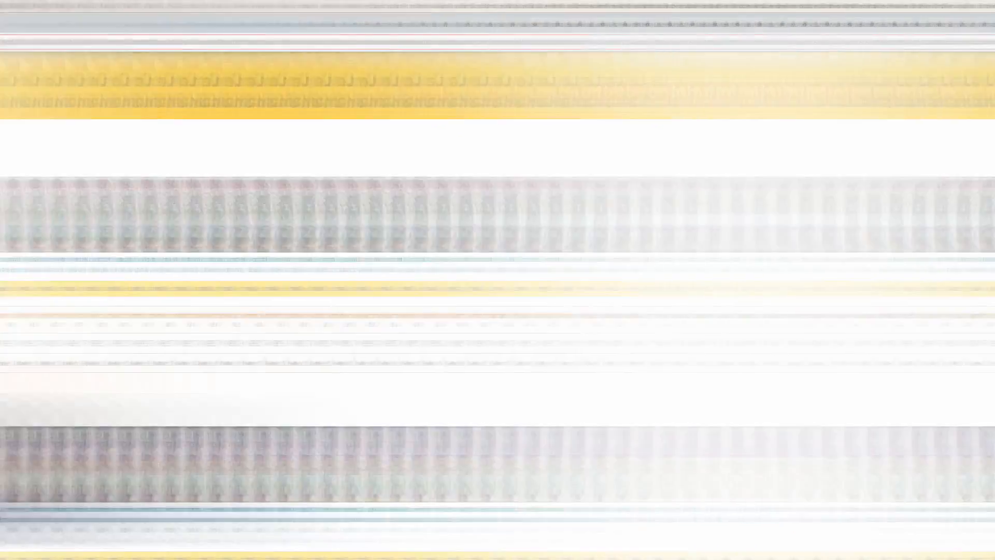
# Switch to the dot to dot space activity book's product page and view its enlarged cover image, then close it
pyautogui.click(354, 23)
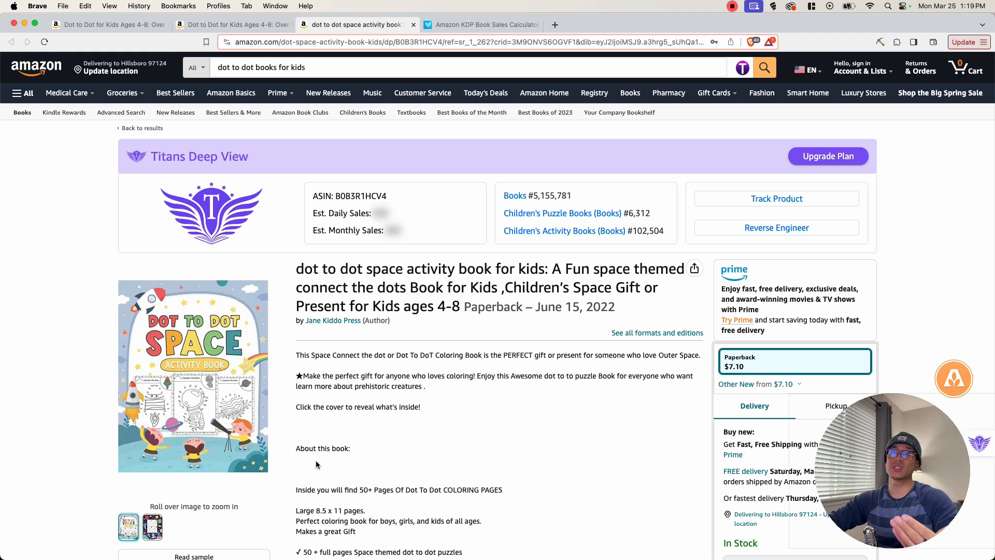
pyautogui.click(227, 410)
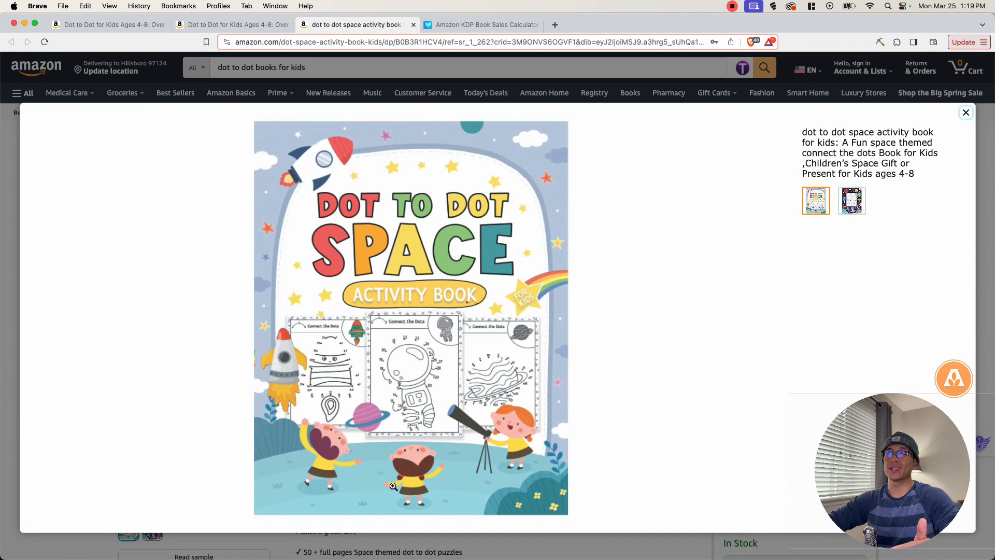
pyautogui.click(502, 550)
# Examine the space activity book's price and rank history, product details and overall Best Sellers Rank
pyautogui.scroll(-10, 372, 398)
pyautogui.scroll(-4, 79, 350)
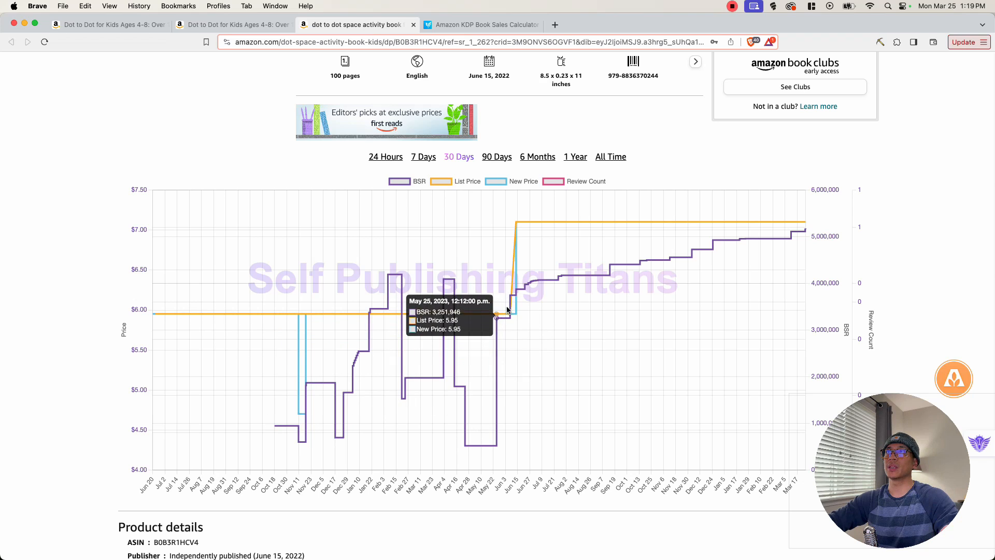
pyautogui.scroll(-7, 73, 421)
pyautogui.scroll(-4, 72, 427)
pyautogui.scroll(2, 593, 347)
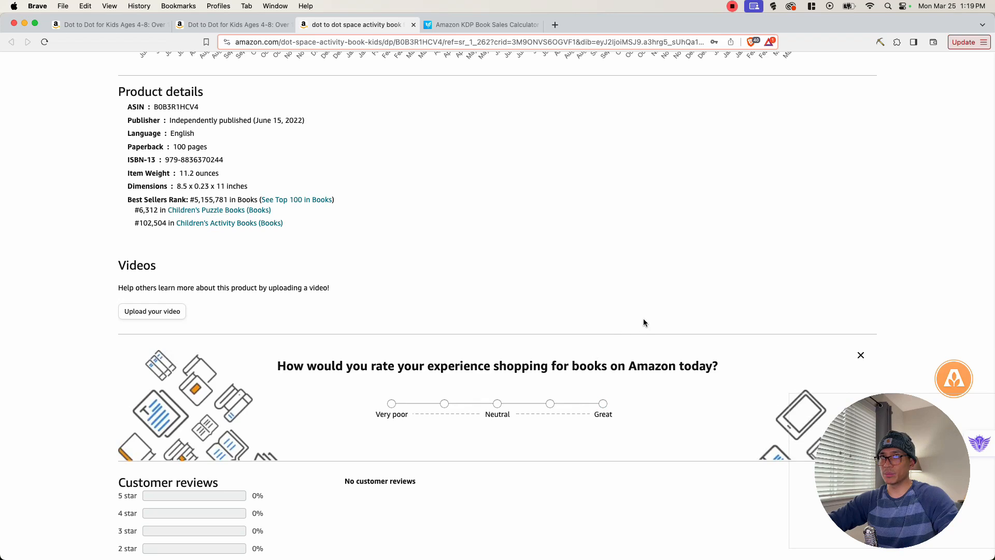
pyautogui.scroll(4, 506, 321)
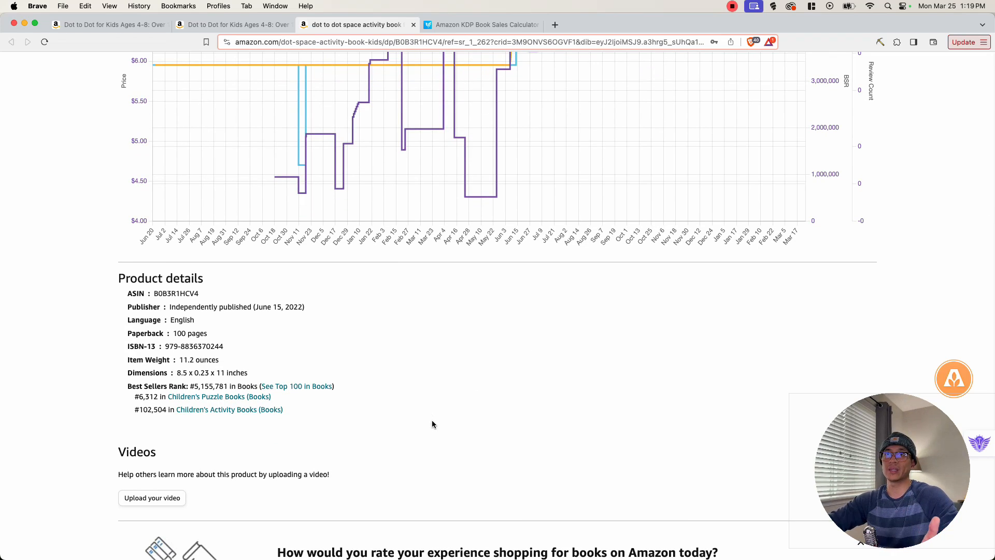
pyautogui.moveTo(195, 388); pyautogui.dragTo(234, 389)
pyautogui.click(234, 388)
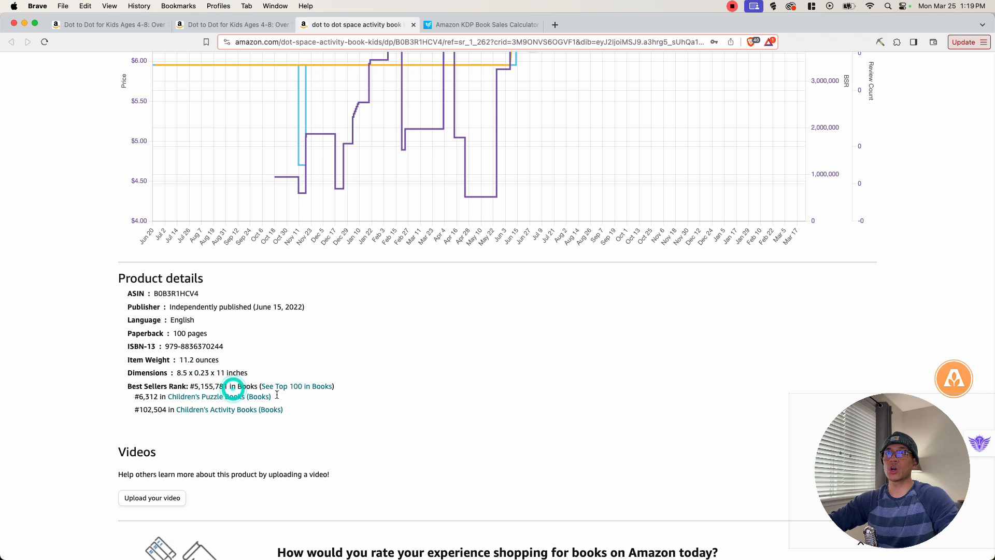
# Review the space activity book's rank chart and description again, and compare its page with the "Dot to Dot for Kids Ages 4-8" listing
pyautogui.scroll(3, 519, 422)
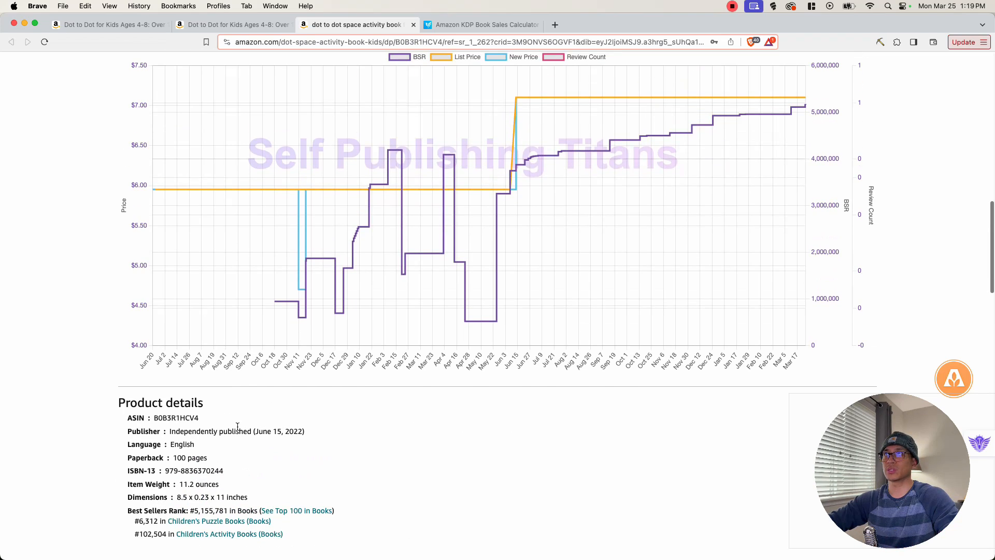
pyautogui.scroll(2, 29, 404)
pyautogui.scroll(-6, 29, 407)
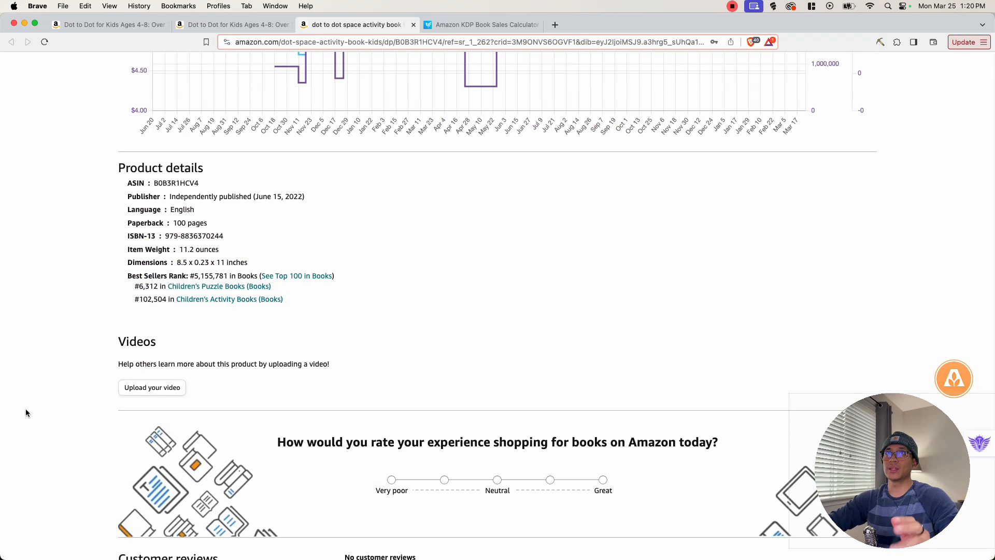
pyautogui.scroll(15, 26, 400)
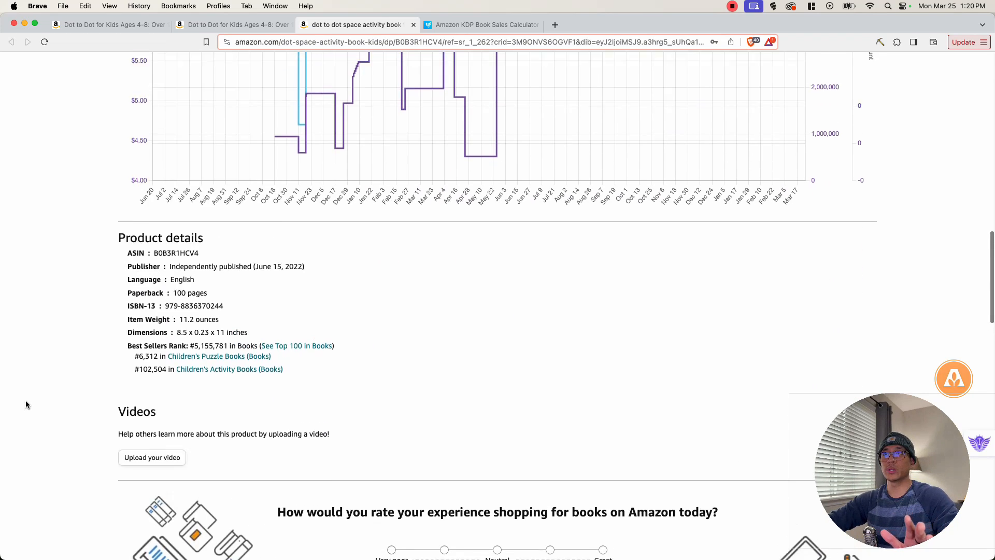
pyautogui.scroll(4, 26, 405)
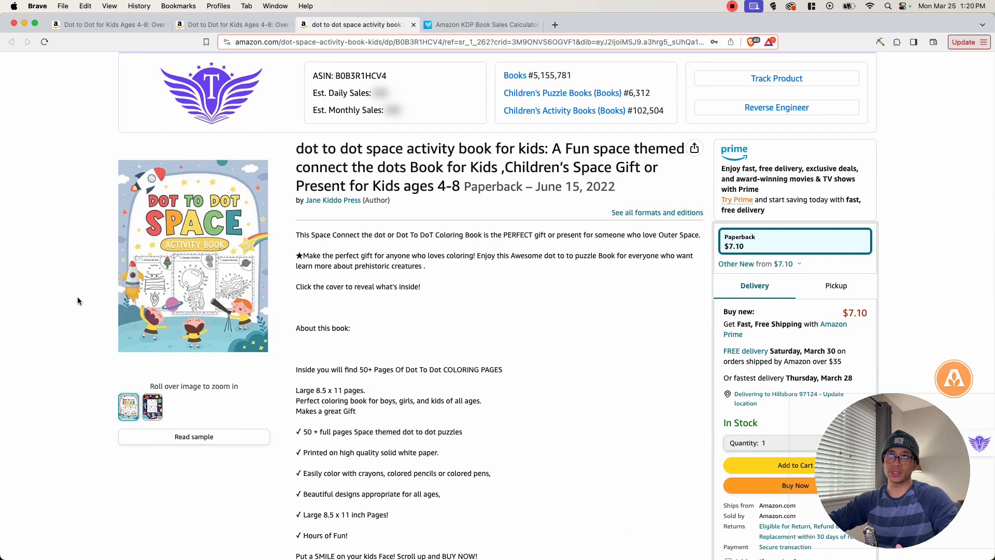
pyautogui.click(208, 23)
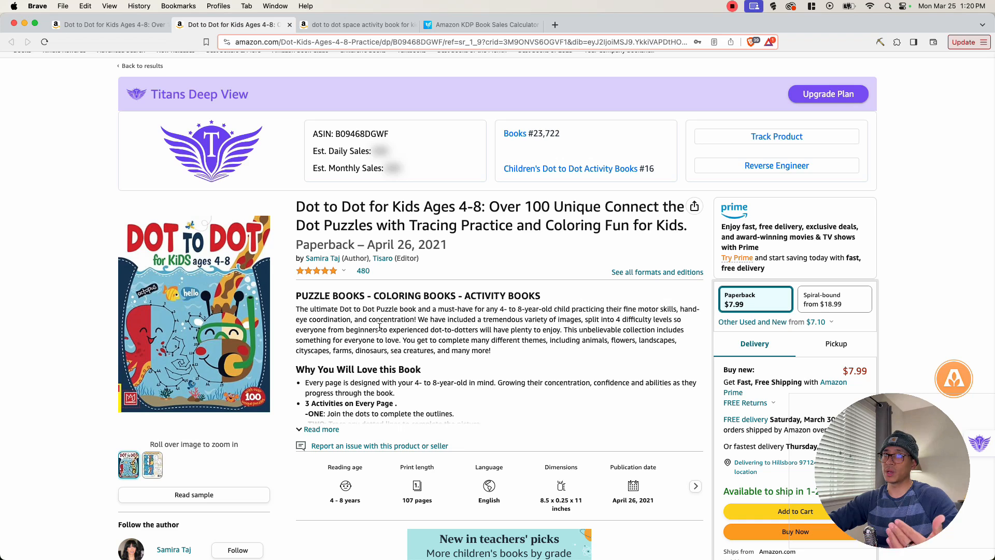
pyautogui.click(350, 25)
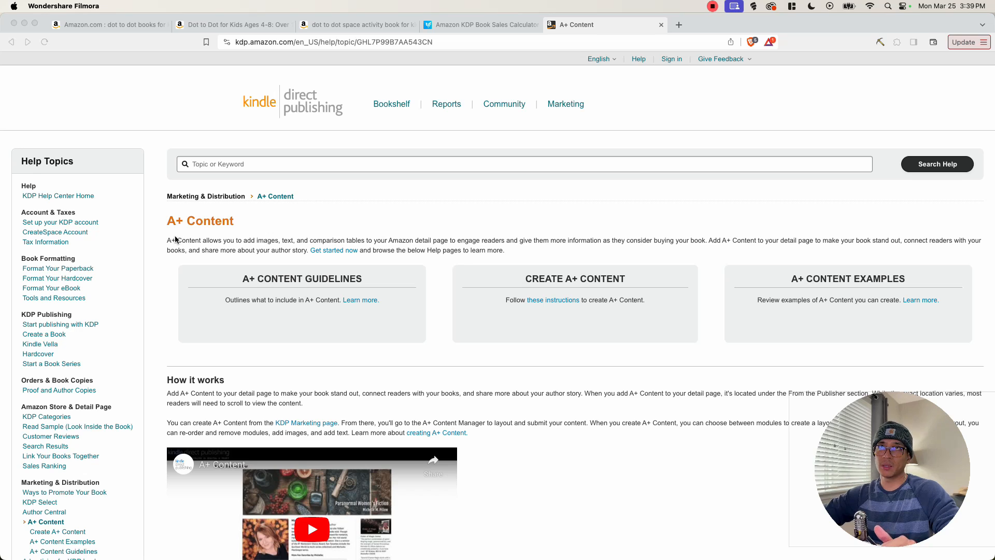
# From the KDP A+ Content help page, open the guidelines, creation instructions and examples in separate tabs
pyautogui.click(170, 204)
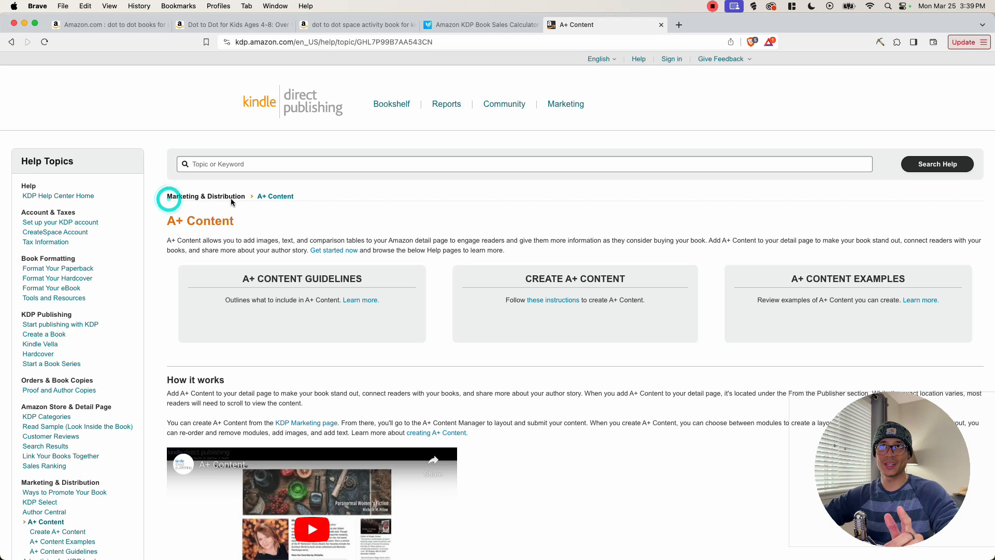
pyautogui.click(251, 224)
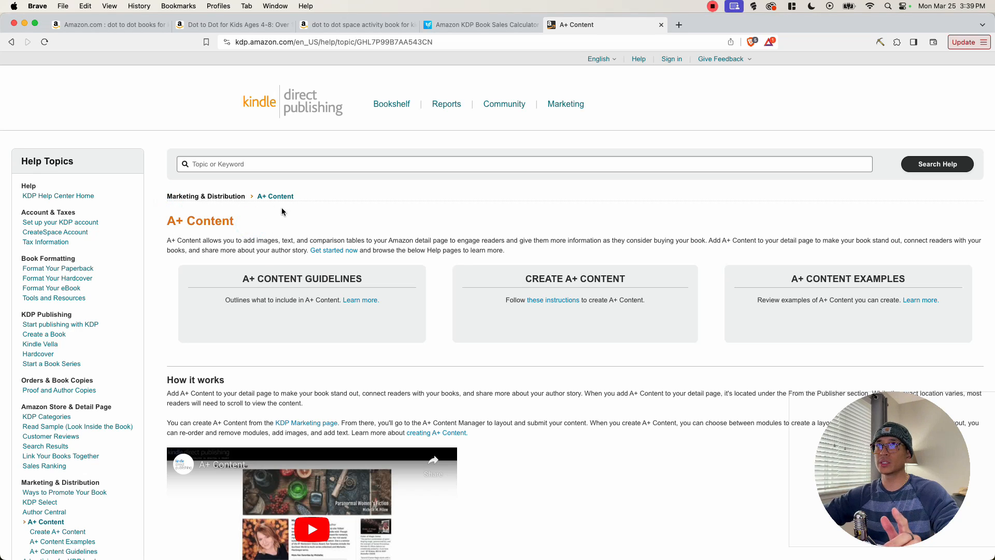
pyautogui.click(239, 278)
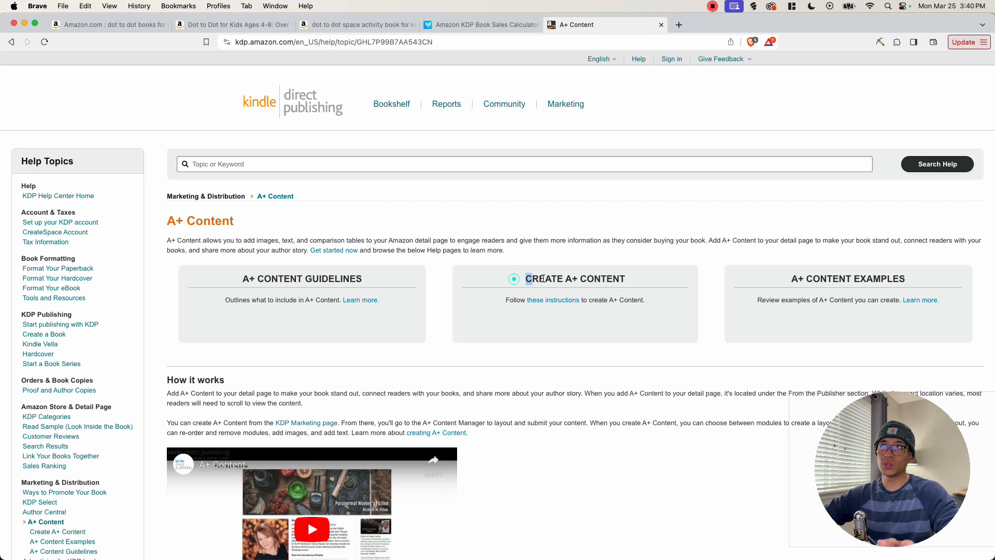
pyautogui.moveTo(510, 278); pyautogui.dragTo(613, 279)
pyautogui.click(608, 279)
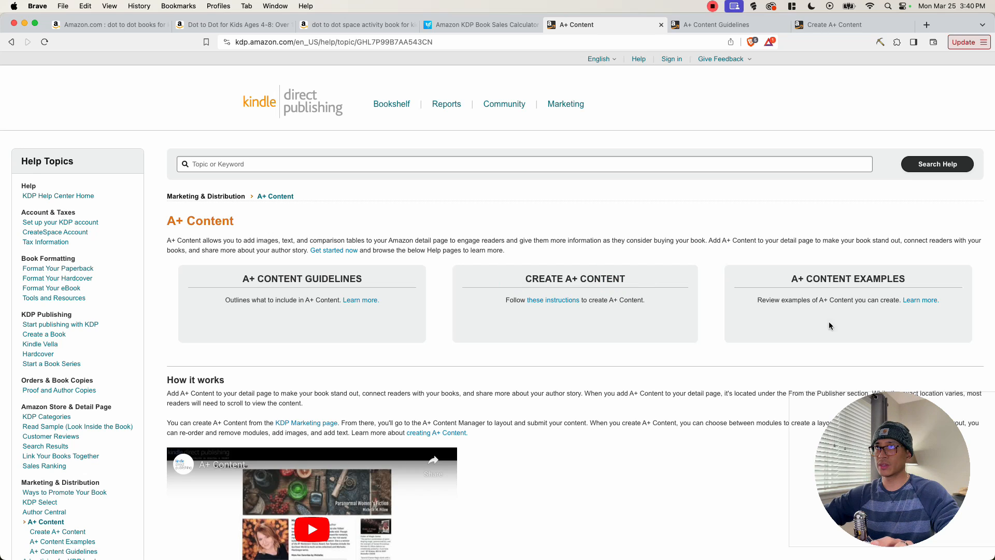
pyautogui.keyDown('super'); pyautogui.click(905, 302); pyautogui.keyUp('super')
# Review the A+ Content Guidelines page, covering top content issues, image and text formatting, claims and awards, and content restrictions
pyautogui.click(632, 25)
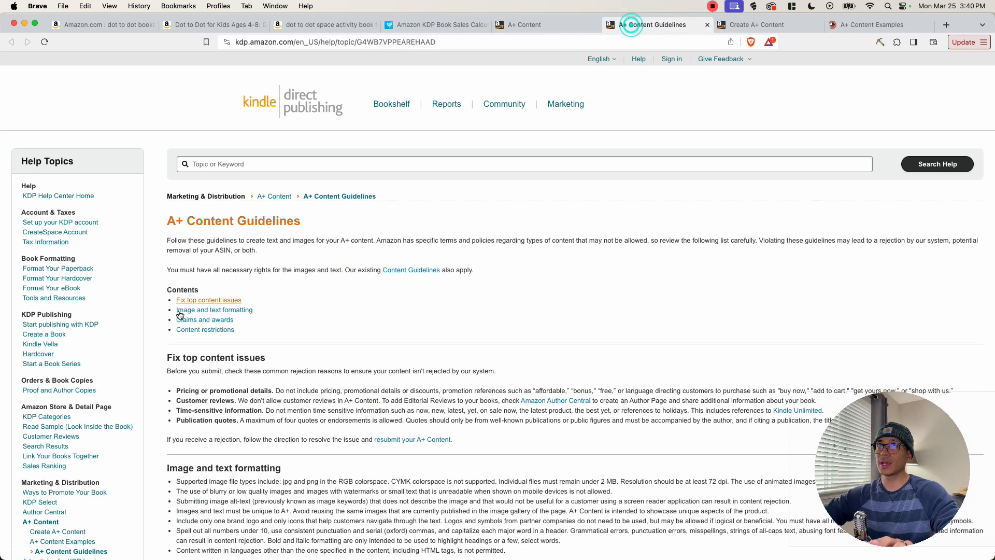
pyautogui.moveTo(166, 221); pyautogui.dragTo(300, 221)
pyautogui.click(302, 221)
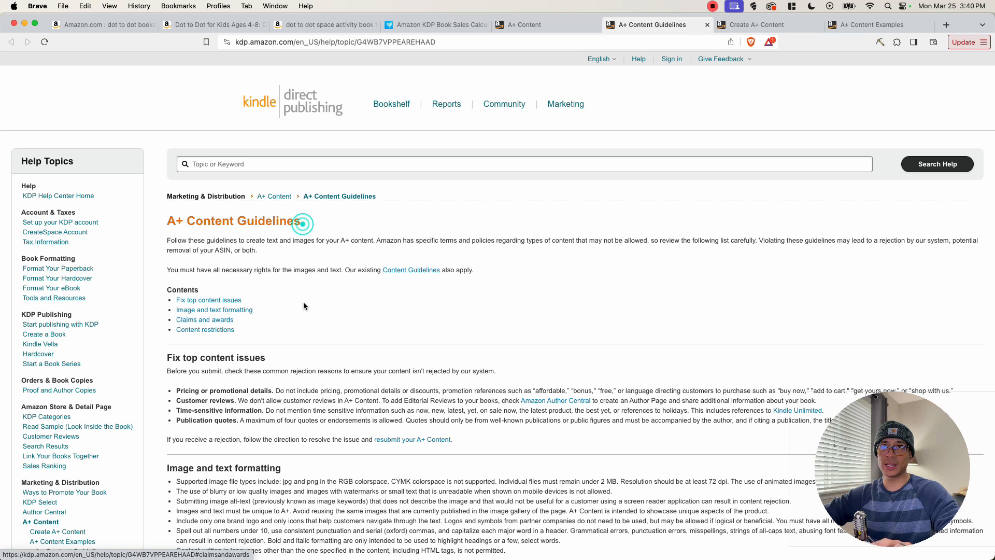
pyautogui.scroll(-3, 311, 329)
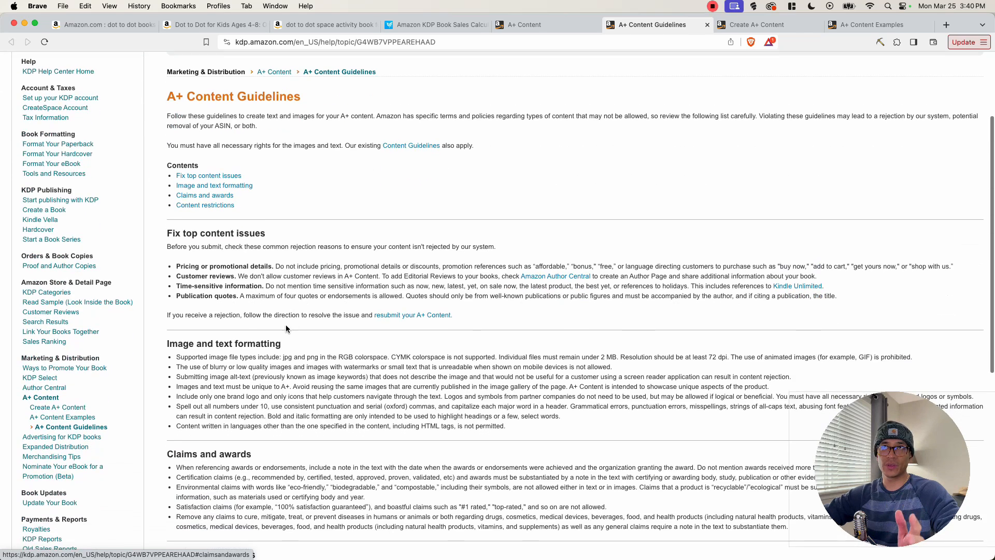
pyautogui.scroll(-3, 240, 300)
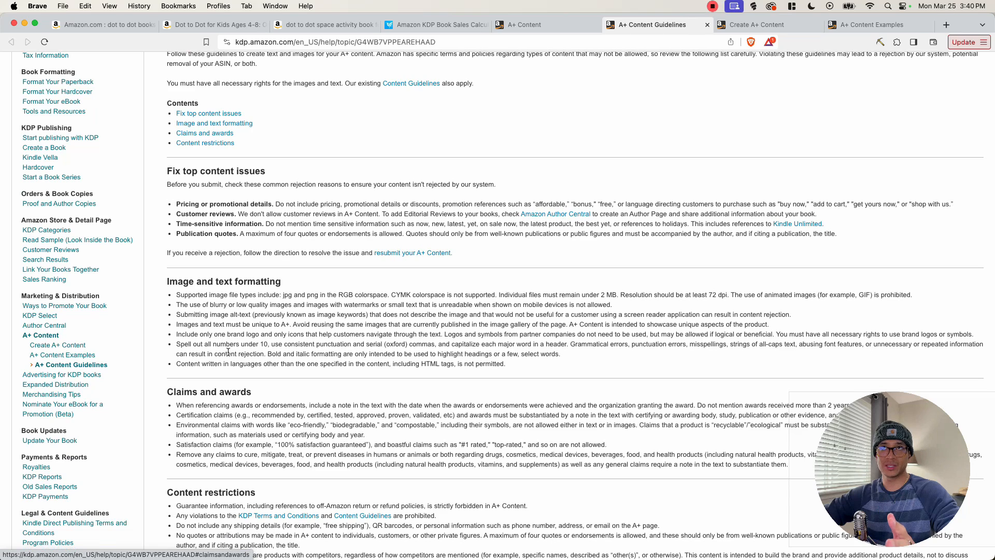
pyautogui.scroll(-2, 230, 357)
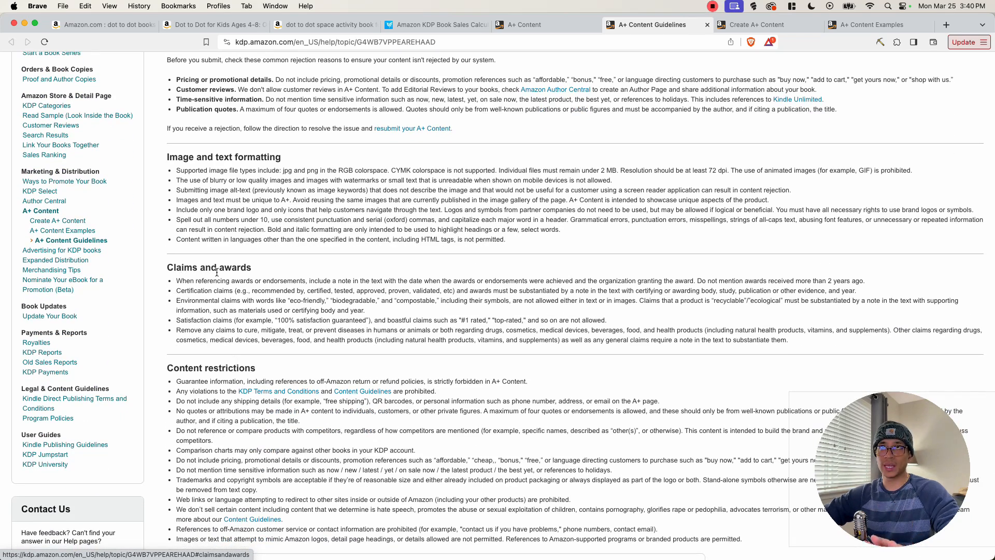
pyautogui.scroll(-2, 242, 326)
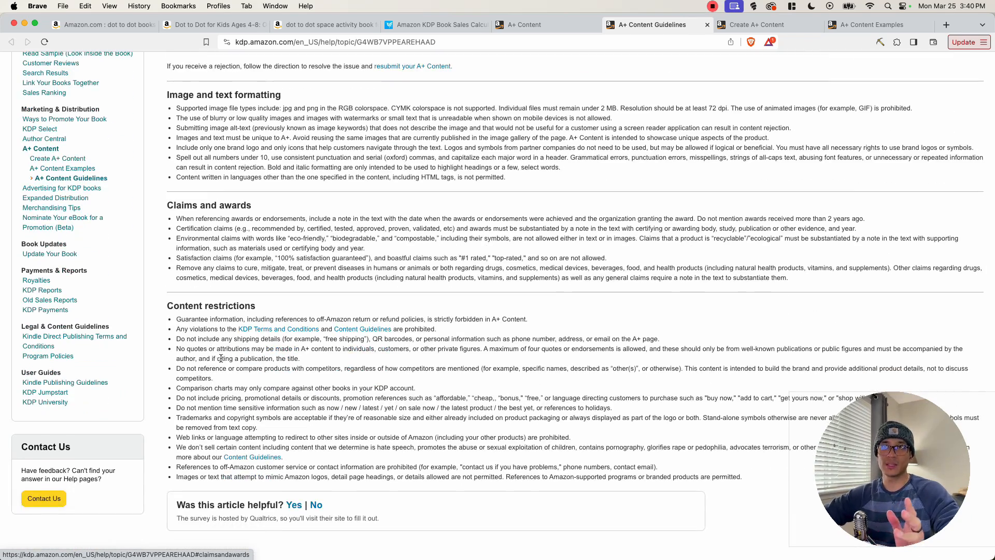
# Read through the Create A+ Content instructions, from the A+ Content Manager steps to the image formatting and update sections
pyautogui.hotkey('ctrl', 'Tab')
pyautogui.scroll(-3, 332, 311)
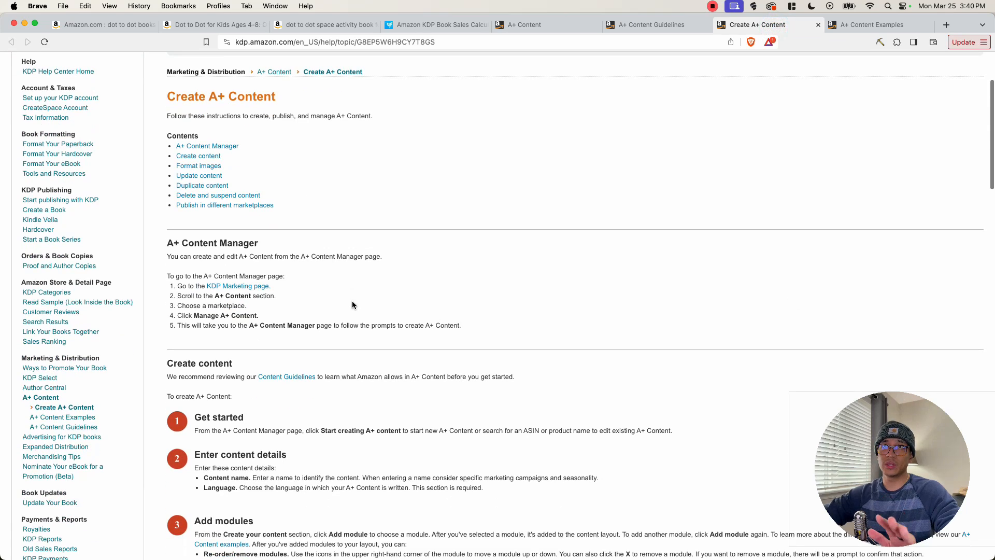
pyautogui.scroll(-3, 290, 311)
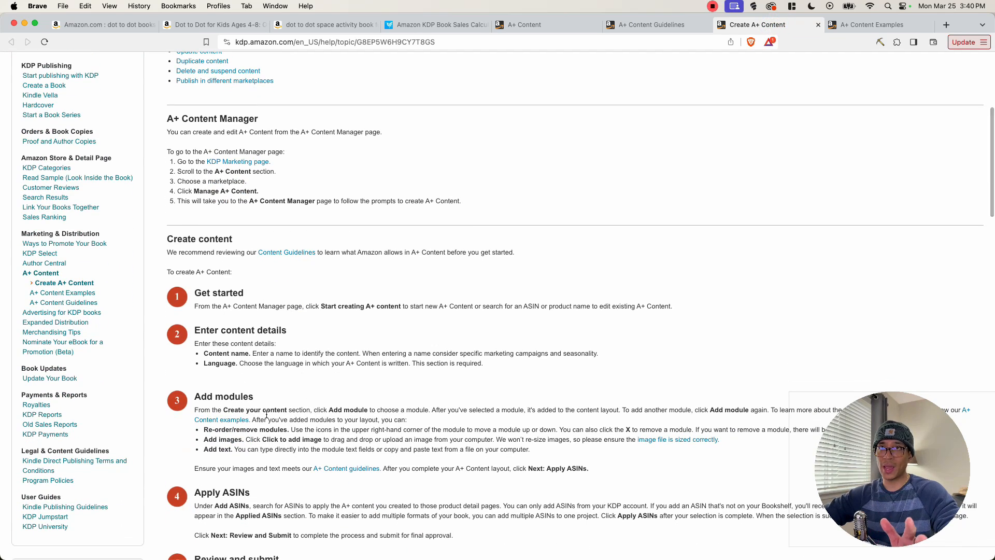
pyautogui.scroll(-2, 262, 404)
pyautogui.scroll(-10, 259, 394)
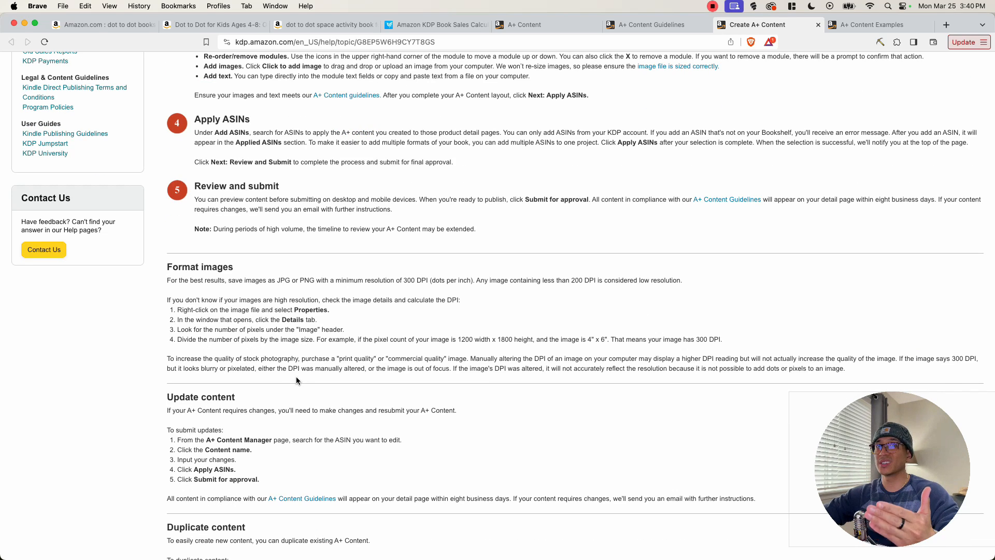
# Browse the A+ Content Examples page, including the author samples and the module layout examples for series
pyautogui.click(865, 24)
pyautogui.scroll(-5, 881, 215)
pyautogui.scroll(-2, 874, 222)
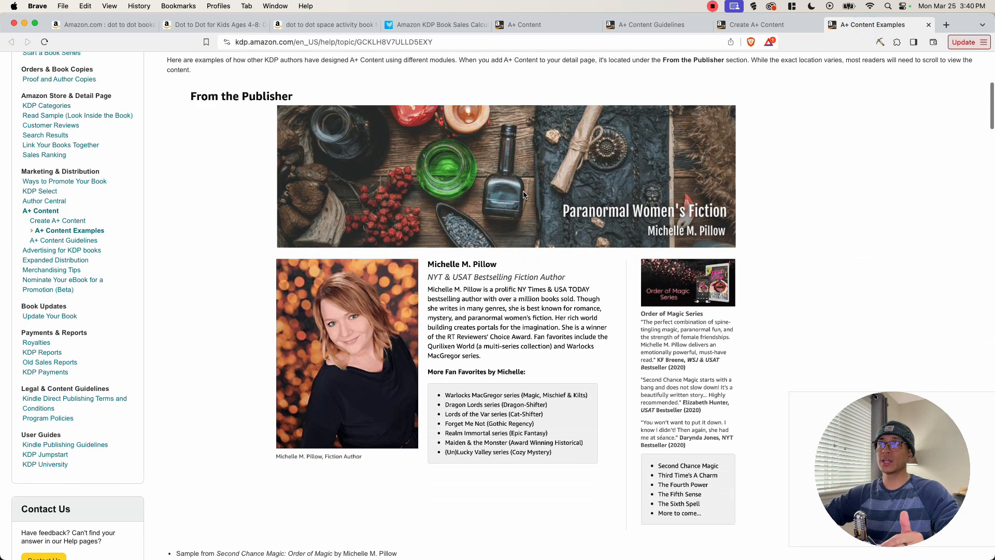
pyautogui.scroll(-10, 466, 314)
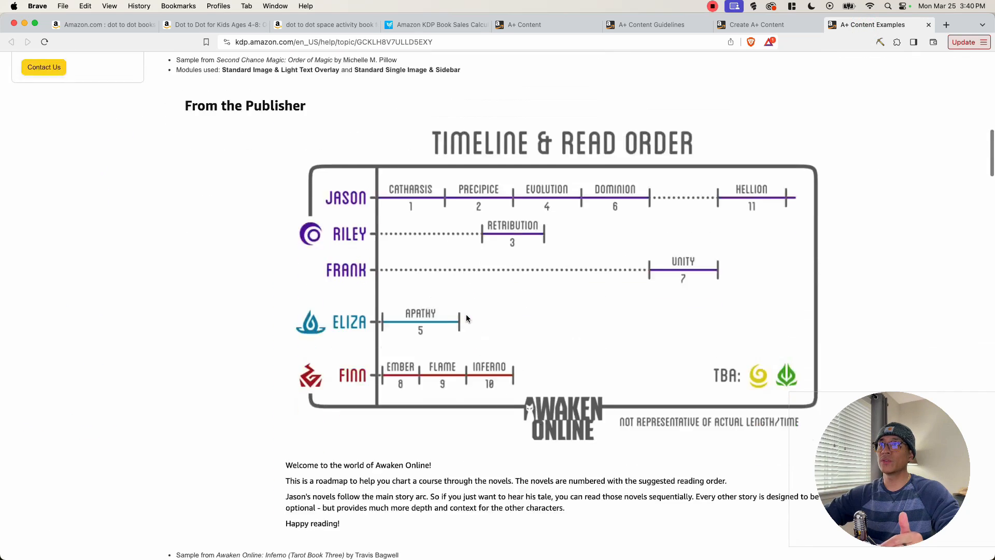
pyautogui.scroll(-2, 307, 307)
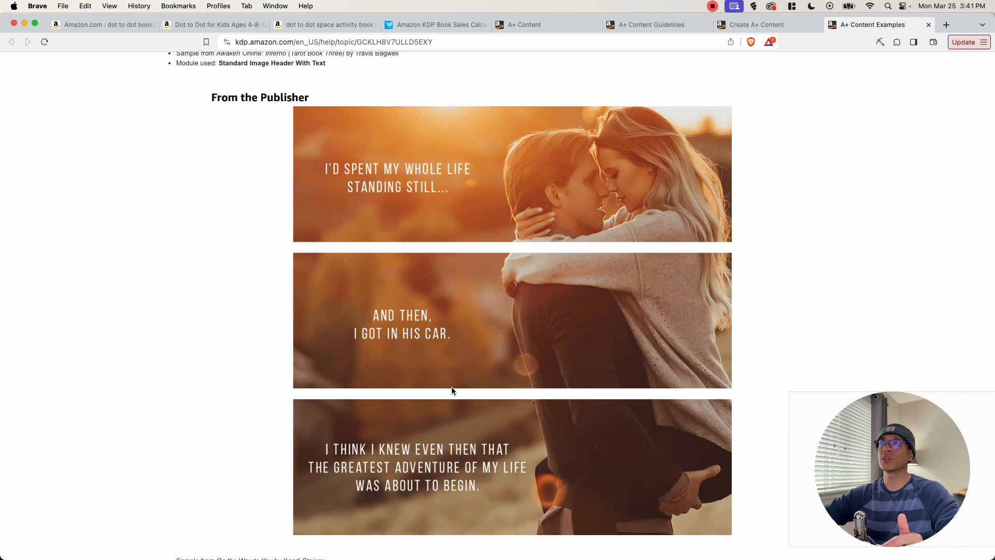
pyautogui.scroll(-8, 453, 389)
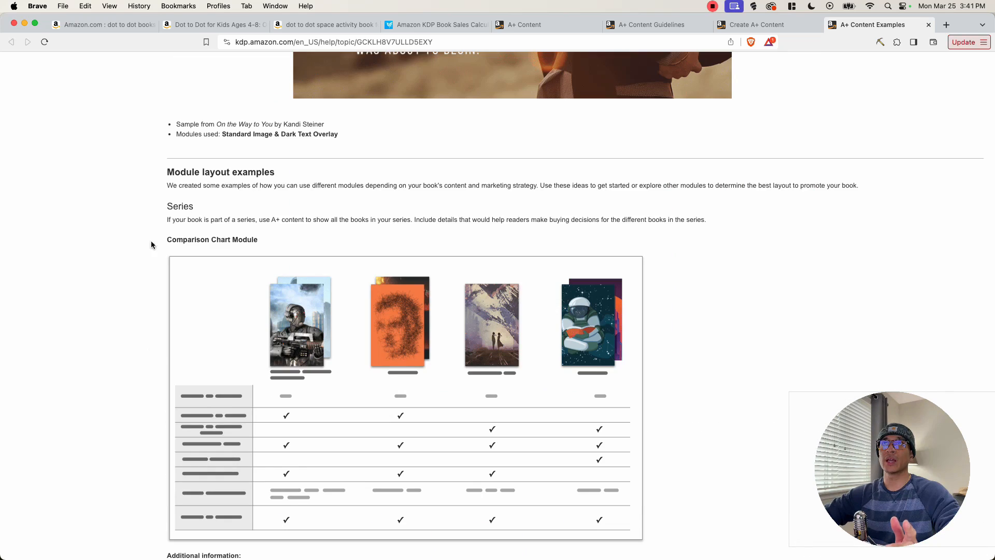
pyautogui.scroll(-20, 517, 356)
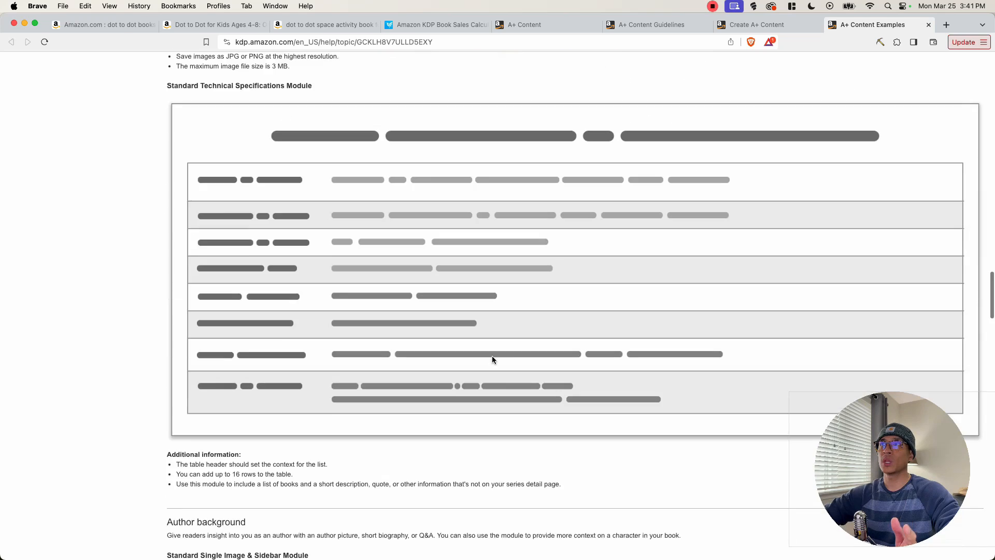
pyautogui.scroll(-4, 464, 362)
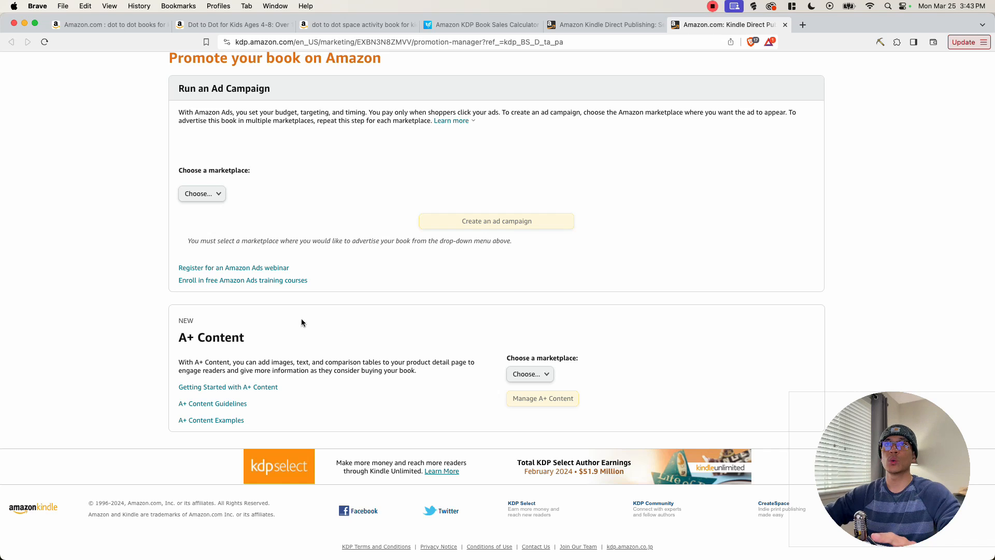
# Select Amazon.com as the A+ Content marketplace on the book's promotion page and open the A+ Content Manager
pyautogui.moveTo(181, 342); pyautogui.dragTo(246, 342)
pyautogui.click(254, 343)
pyautogui.click(521, 380)
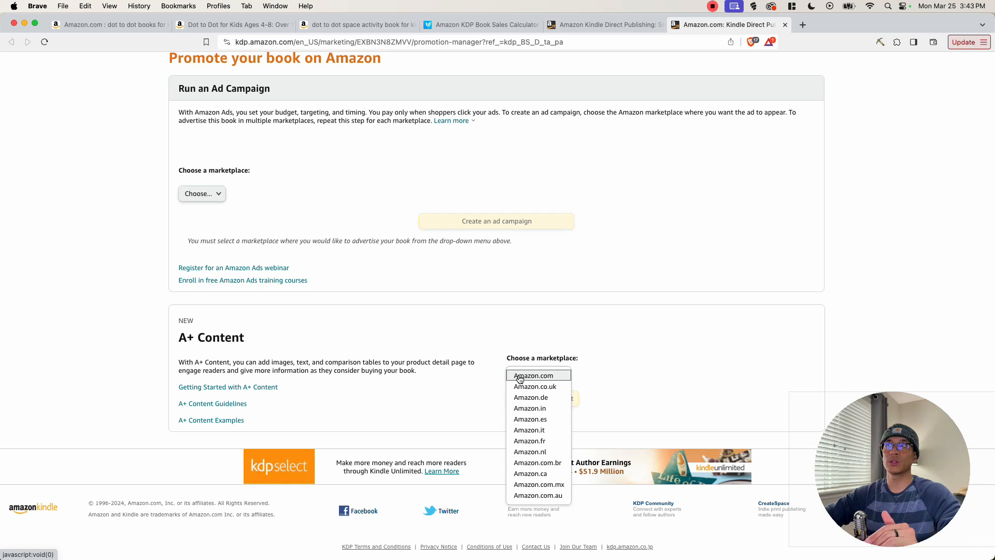
pyautogui.click(524, 376)
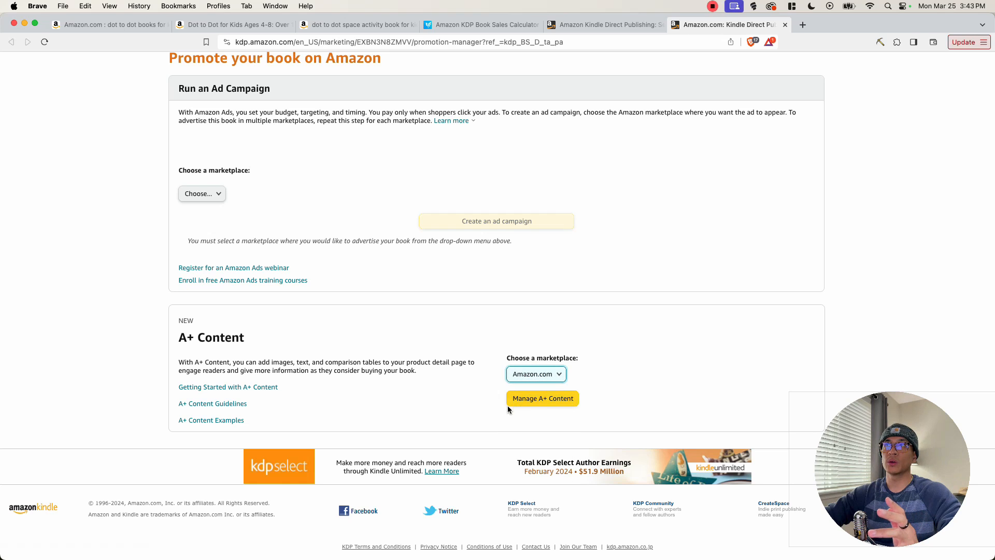
pyautogui.click(552, 405)
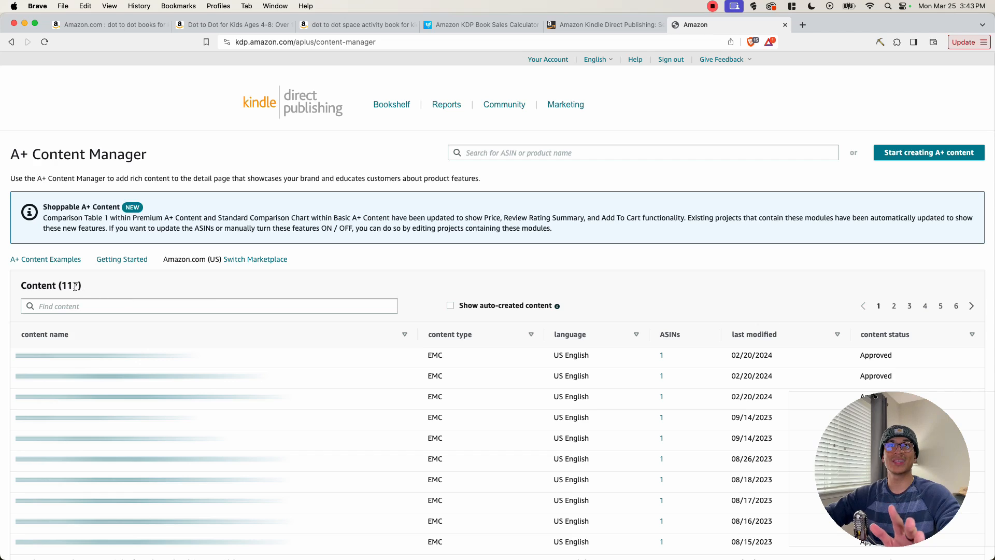
pyautogui.moveTo(60, 285); pyautogui.dragTo(77, 285)
pyautogui.click(77, 285)
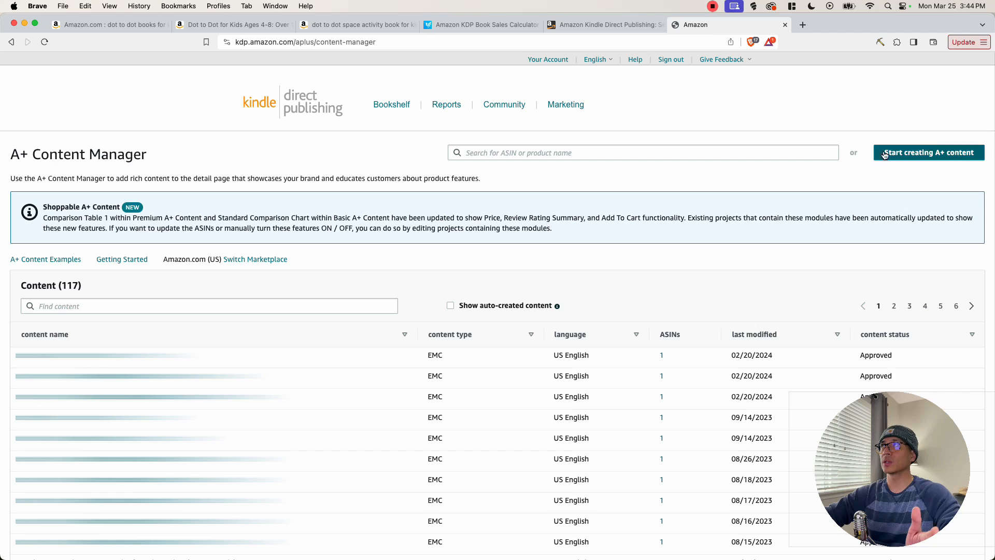
# Start a new A+ Content project named "Example" and check its language options, keeping US English
pyautogui.click(932, 153)
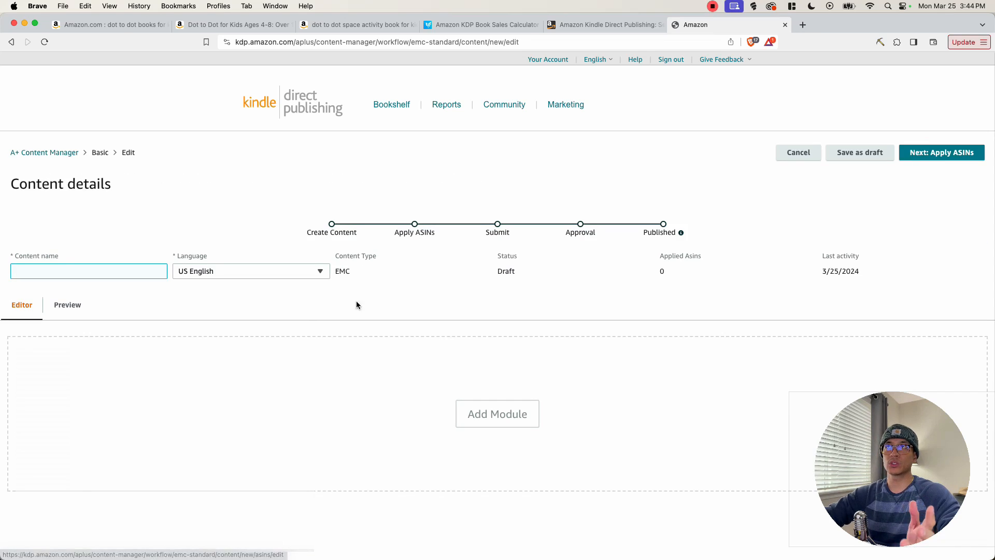
pyautogui.click(18, 255)
pyautogui.click(98, 240)
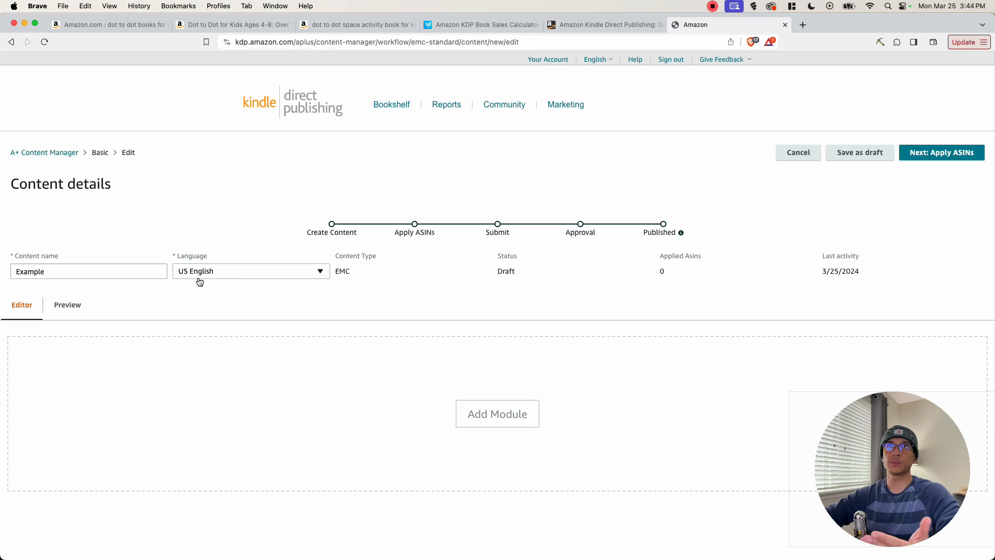
pyautogui.click(217, 276)
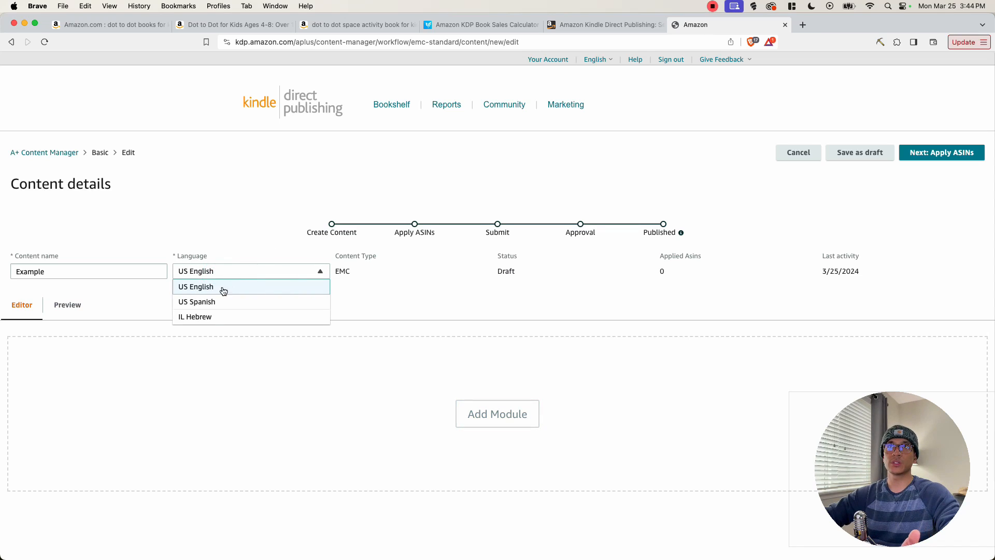
pyautogui.click(404, 286)
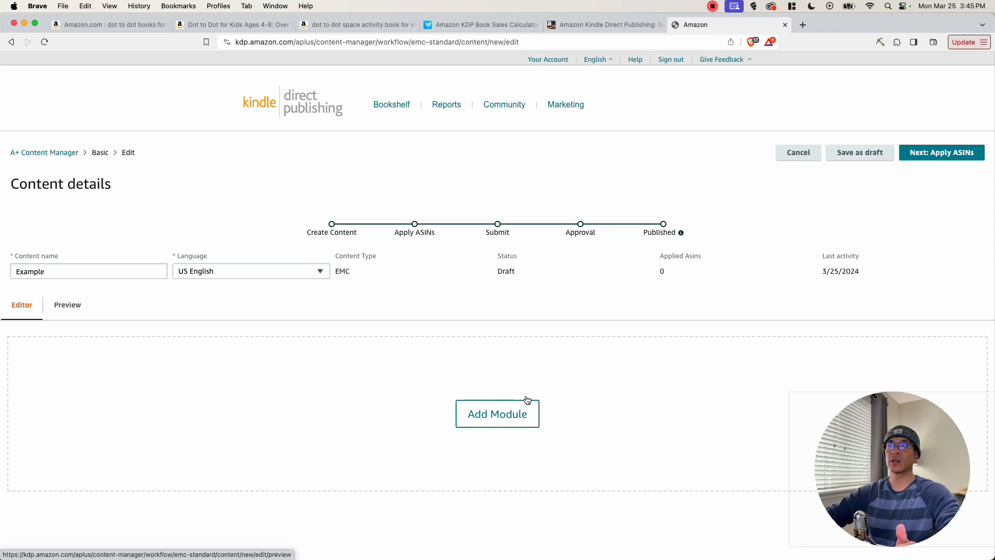
# Browse the available modules and add the Standard Image & Light Text Overlay module to the content
pyautogui.click(485, 427)
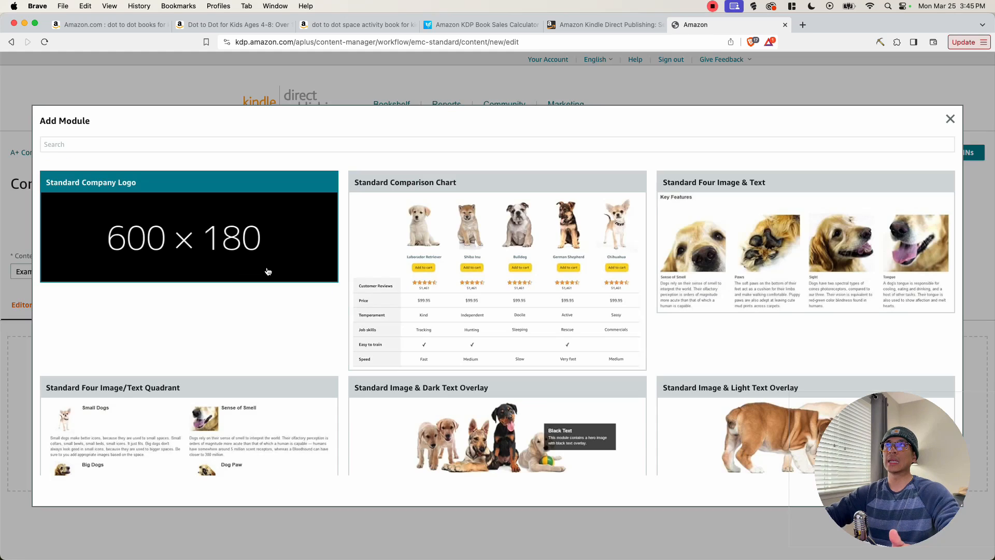
pyautogui.scroll(-8, 300, 306)
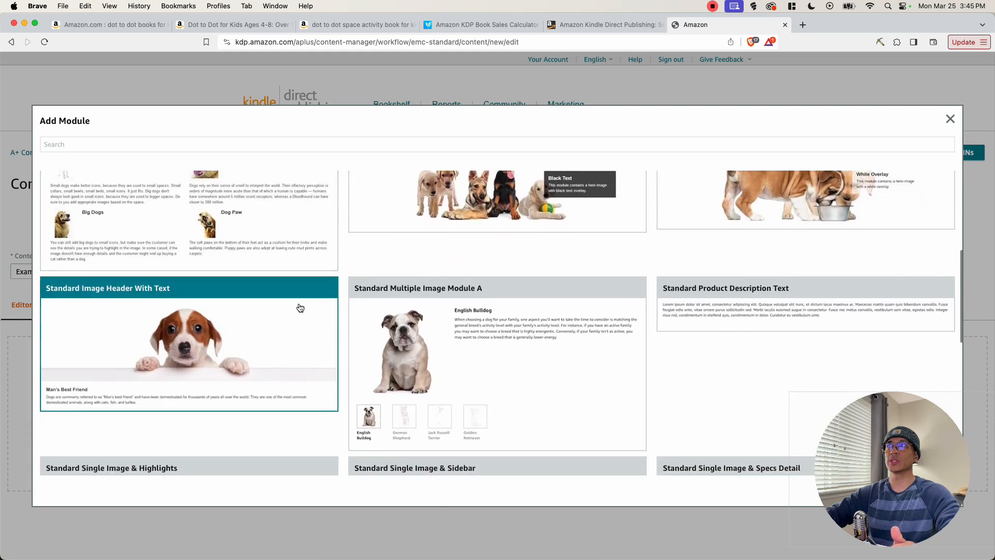
pyautogui.scroll(8, 604, 340)
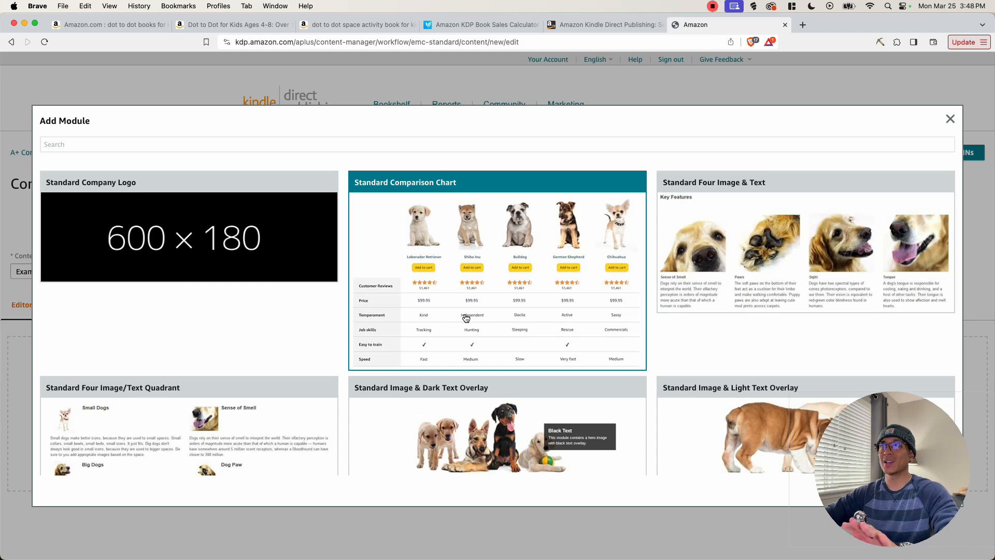
pyautogui.scroll(-3, 679, 299)
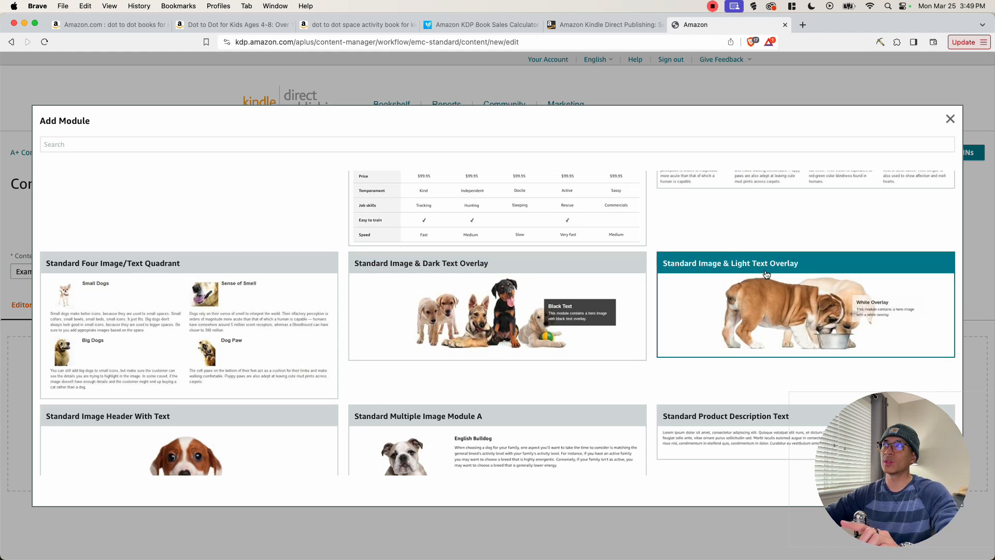
pyautogui.click(757, 302)
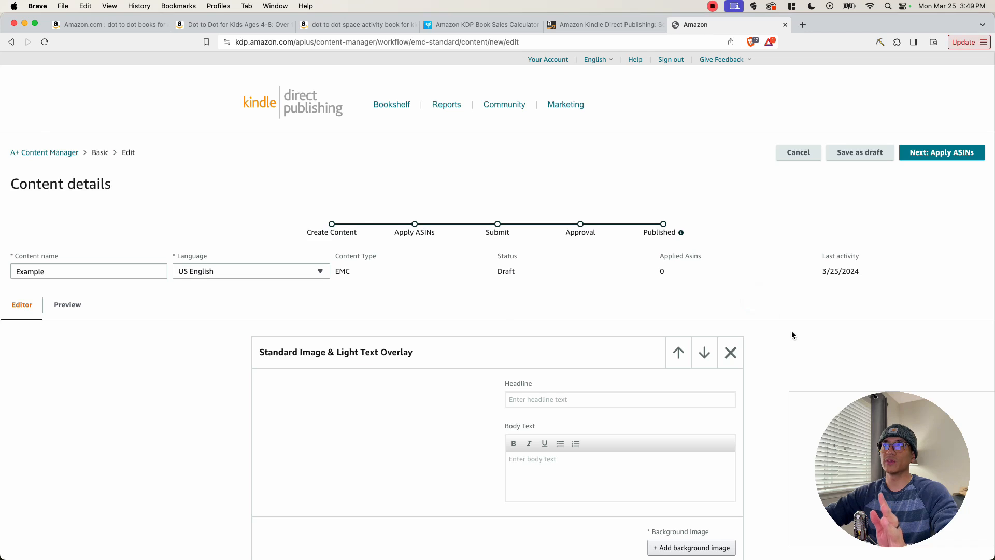
# Examine the new module's headline and body text fields and their character limits
pyautogui.scroll(-3, 726, 327)
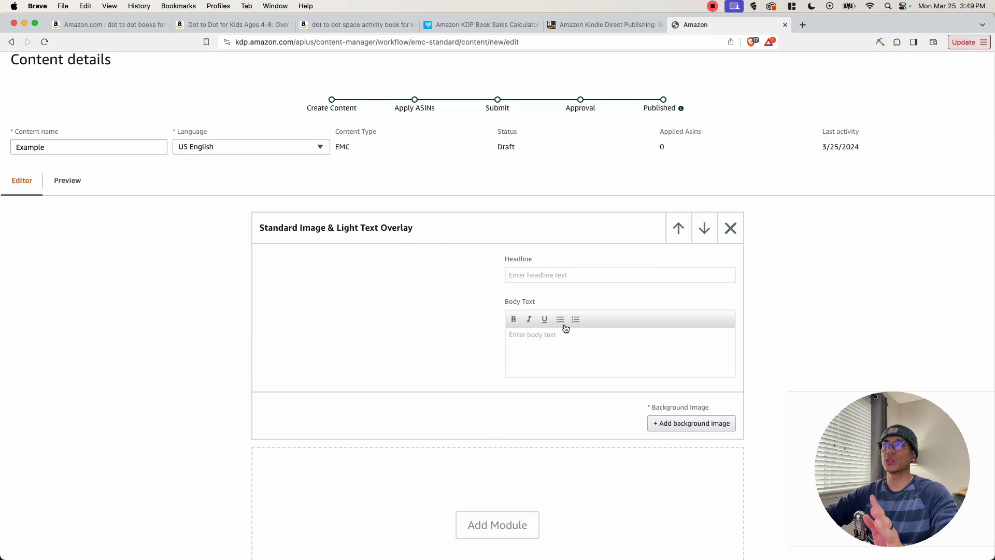
pyautogui.click(521, 276)
pyautogui.click(538, 369)
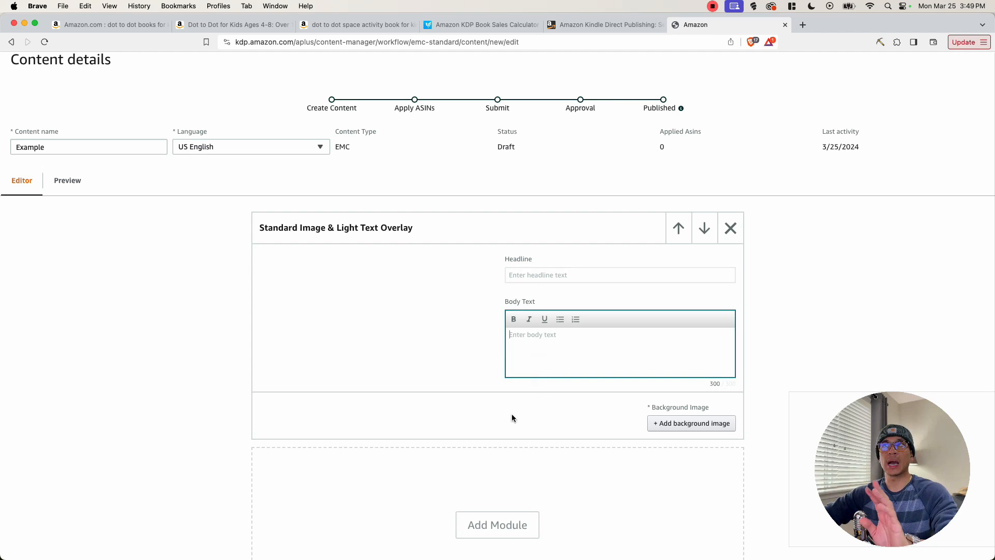
pyautogui.click(540, 274)
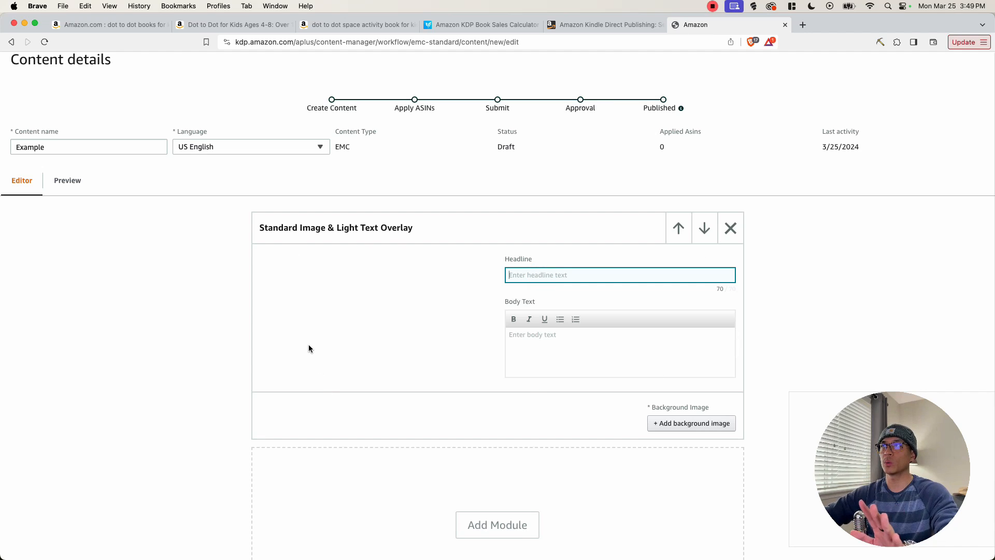
# Open the background image upload for the text overlay module and check the minimum image dimensions
pyautogui.click(668, 428)
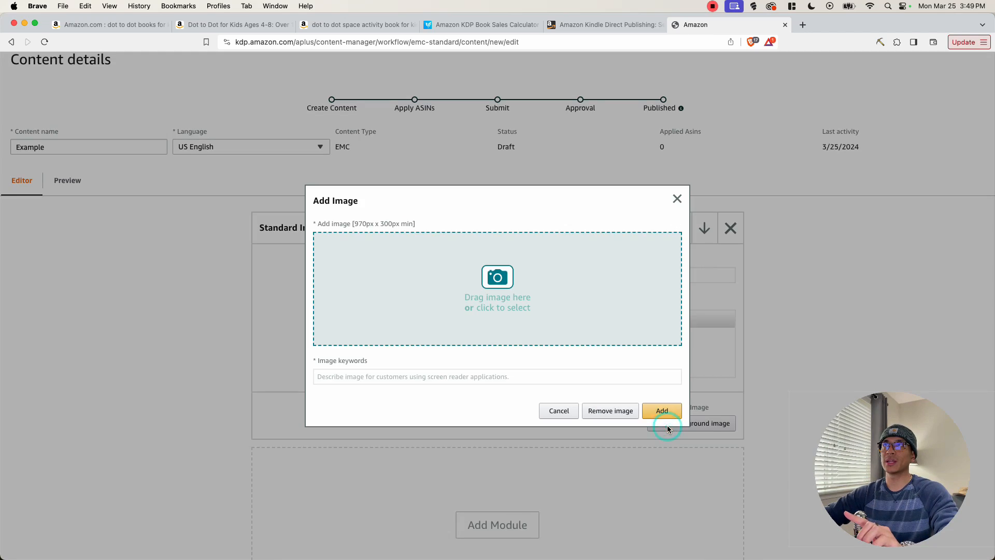
pyautogui.doubleClick(357, 224)
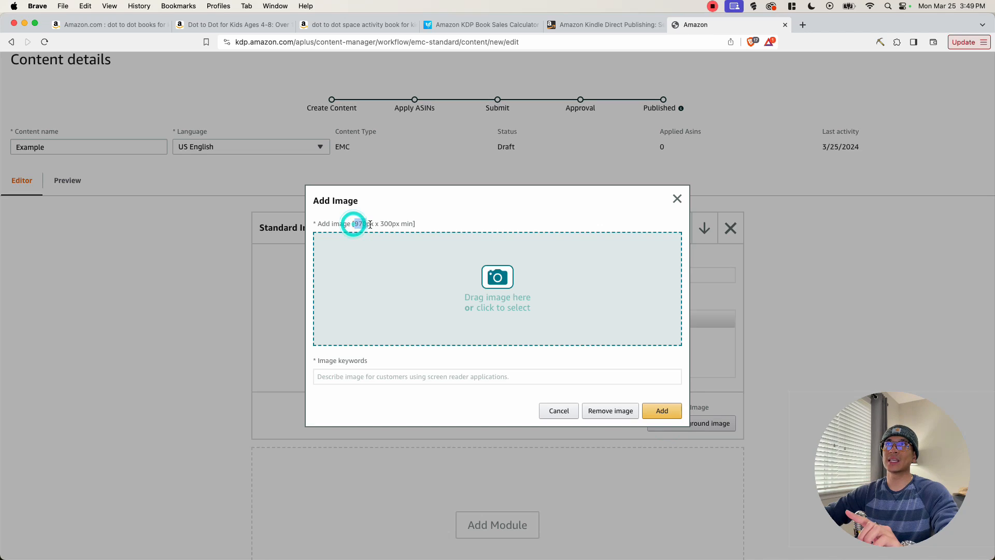
pyautogui.moveTo(382, 224); pyautogui.dragTo(412, 224)
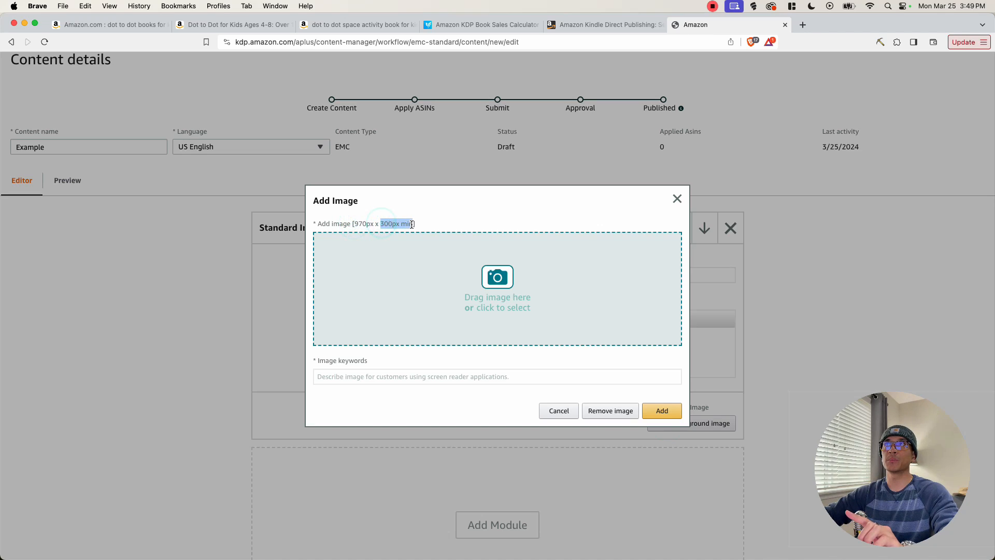
pyautogui.click(434, 224)
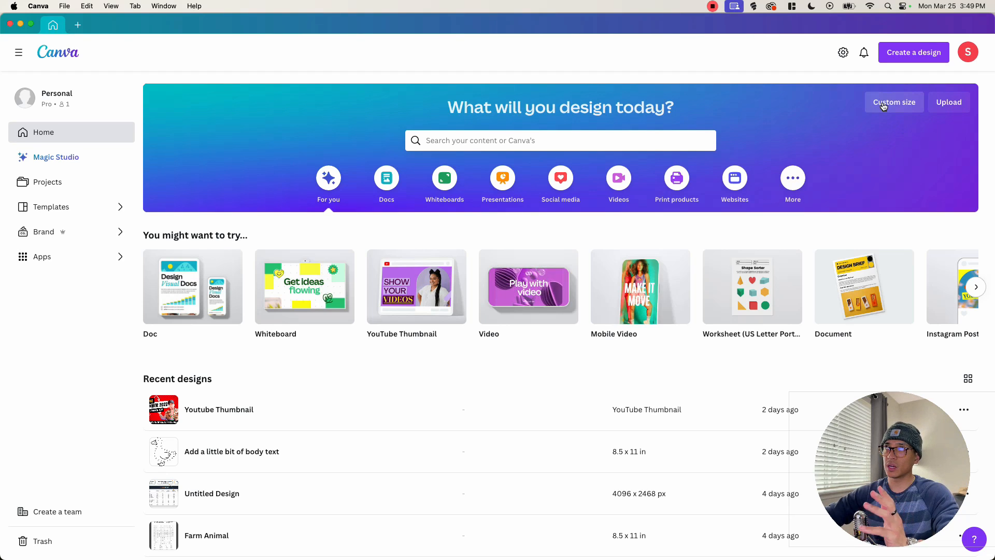
# Switch to Canva and create a blank custom-size design of 970 × 300 px
pyautogui.click(878, 103)
pyautogui.click(771, 150)
pyautogui.write('970')
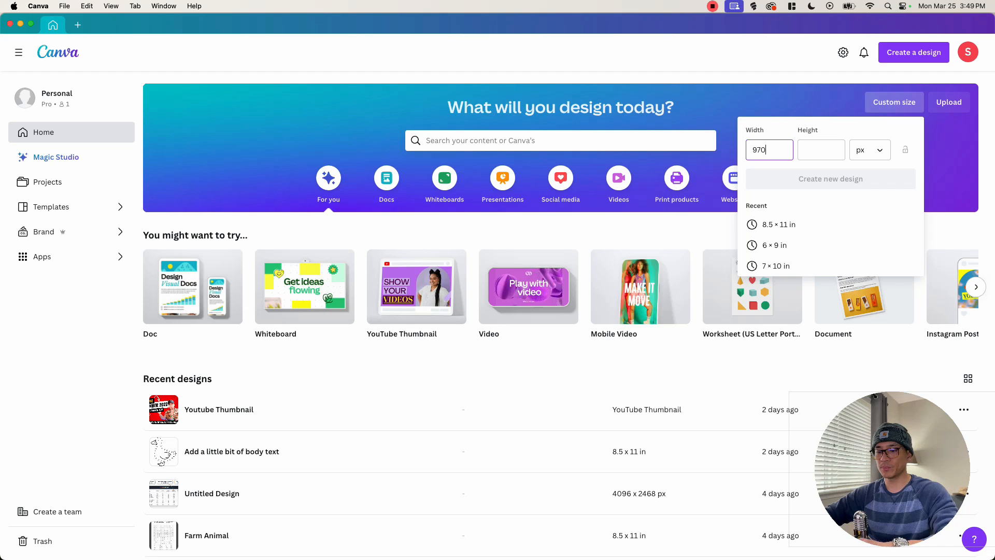
pyautogui.click(808, 144)
pyautogui.write('300')
pyautogui.click(876, 150)
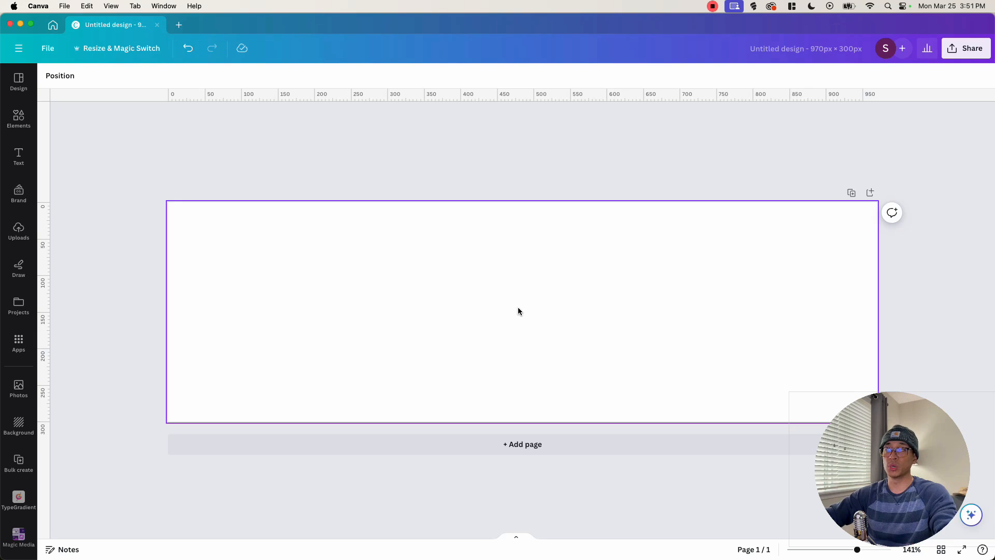
pyautogui.click(485, 321)
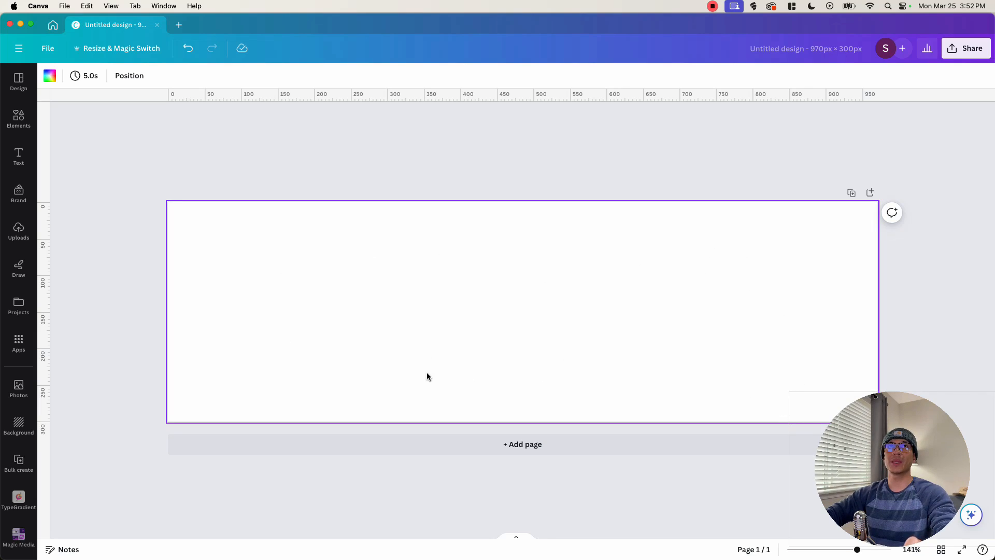
# Add a heading text to the blank banner that reads "Alphabet"
pyautogui.click(18, 155)
pyautogui.click(104, 206)
pyautogui.click(608, 319)
pyautogui.write('Alphapb')
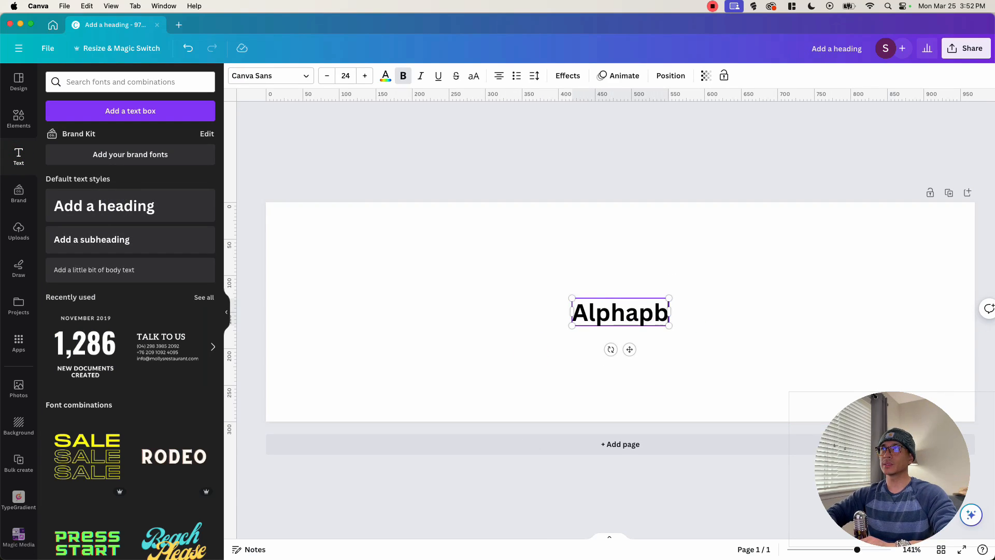
pyautogui.press('BackSpace')
pyautogui.press('BackSpace')
pyautogui.write('bet')
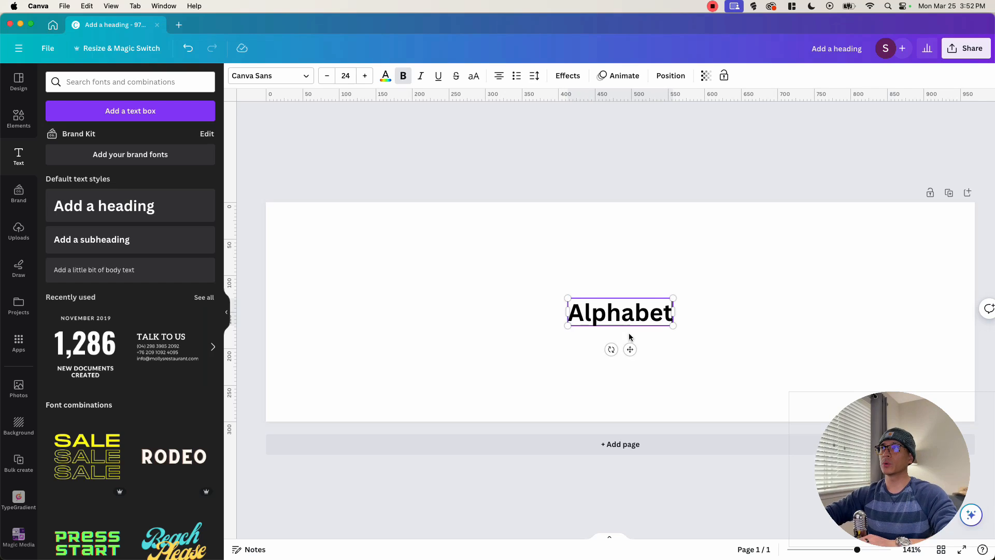
# Duplicate the "Alphabet" heading, place the copy just below it and change its text to "Books"
pyautogui.click(646, 332)
pyautogui.click(644, 323)
pyautogui.press('super+c')
pyautogui.press('super+v')
pyautogui.moveTo(650, 335); pyautogui.dragTo(642, 350)
pyautogui.doubleClick(641, 353)
pyautogui.write('Books')
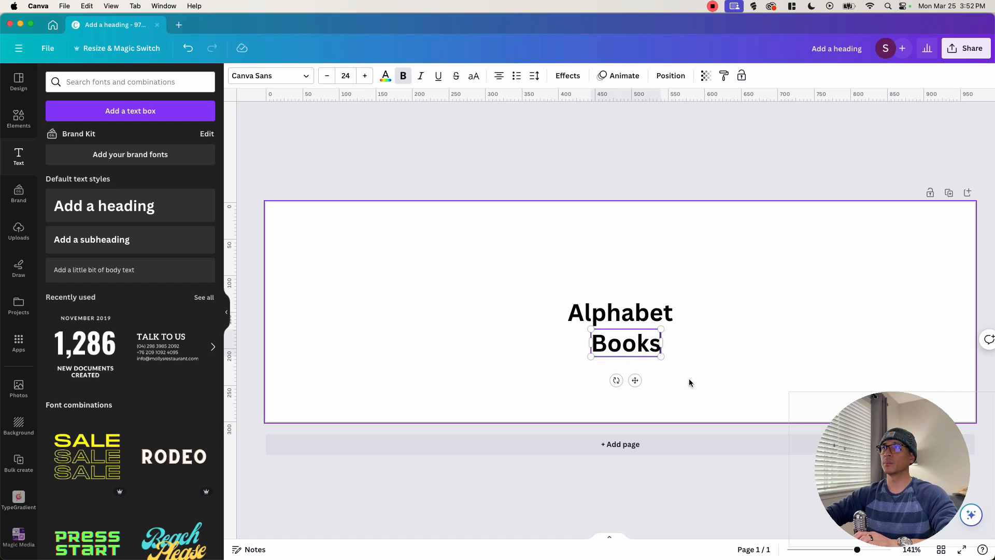
# Search the fonts for "School" and try different styles on the "Alphabet" heading
pyautogui.click(620, 313)
pyautogui.click(271, 76)
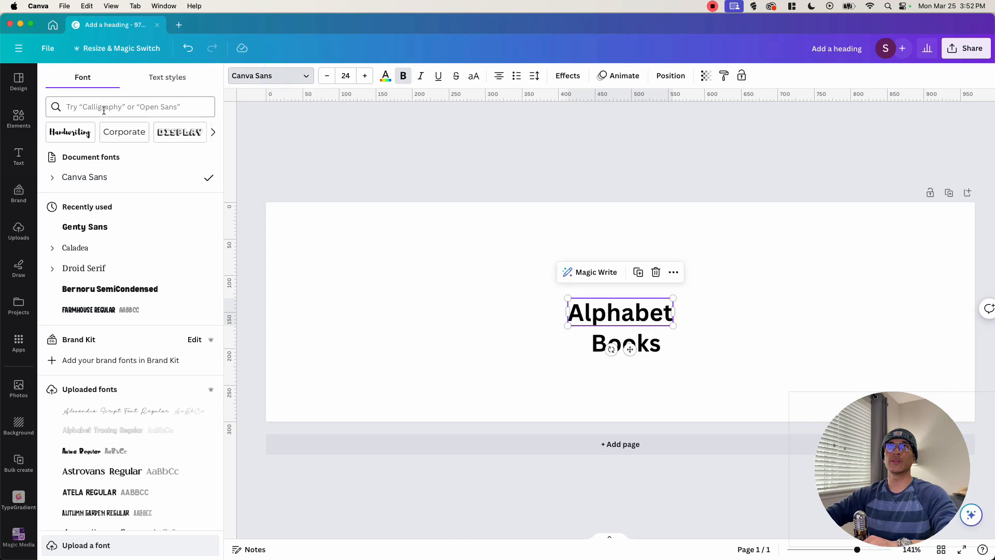
pyautogui.click(213, 132)
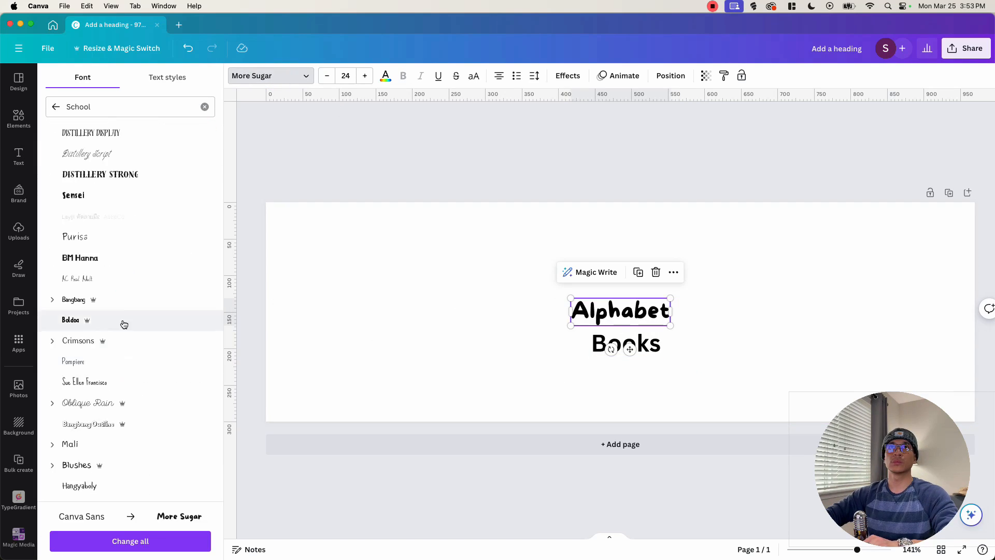
pyautogui.click(125, 325)
# Search the graphics for "abc" and browse them for artwork to decorate the Alphabet Books banner
pyautogui.scroll(-10, 130, 310)
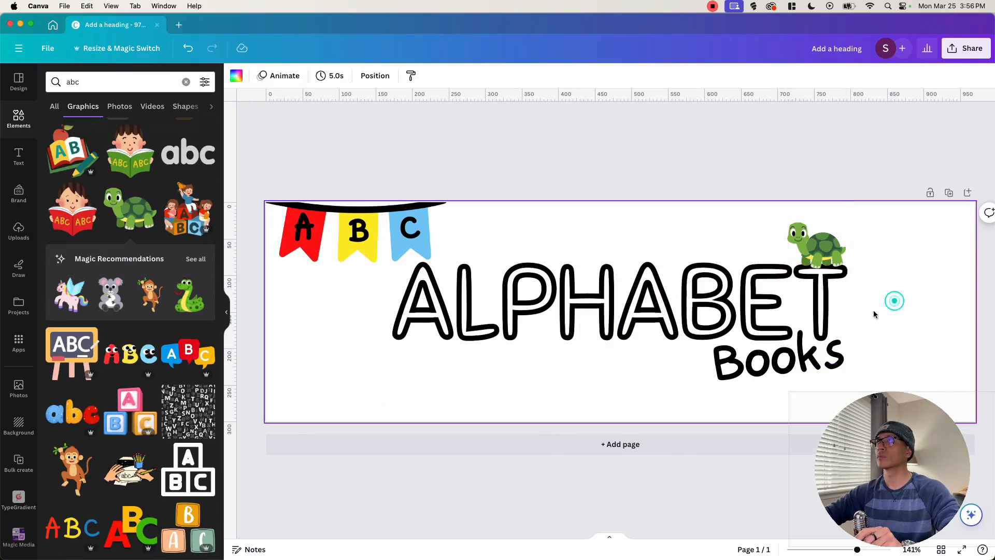
pyautogui.scroll(-10, 106, 364)
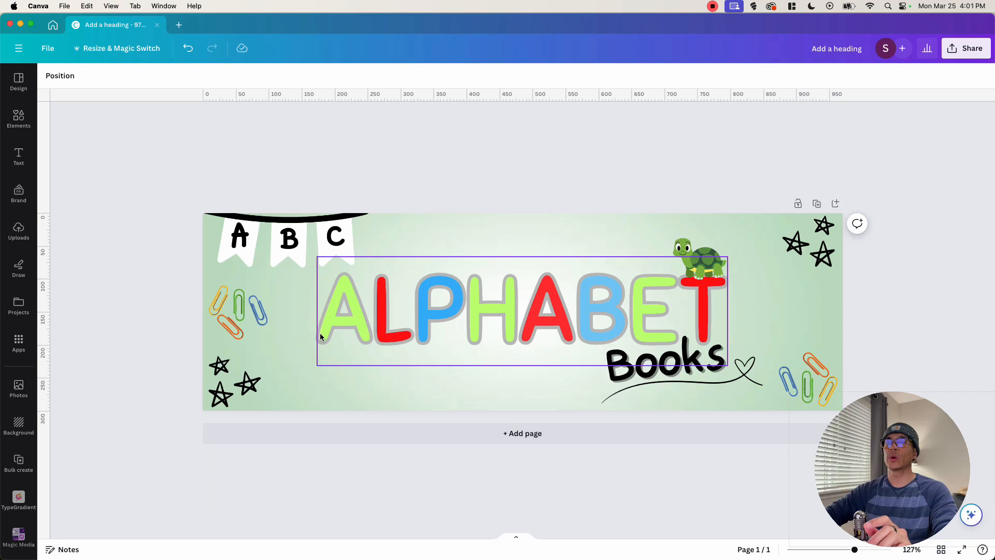
# Download the finished Alphabet Books banner as a PNG named ABC.png at the maximum size, 3,031 × 938 px
pyautogui.click(920, 281)
pyautogui.click(966, 48)
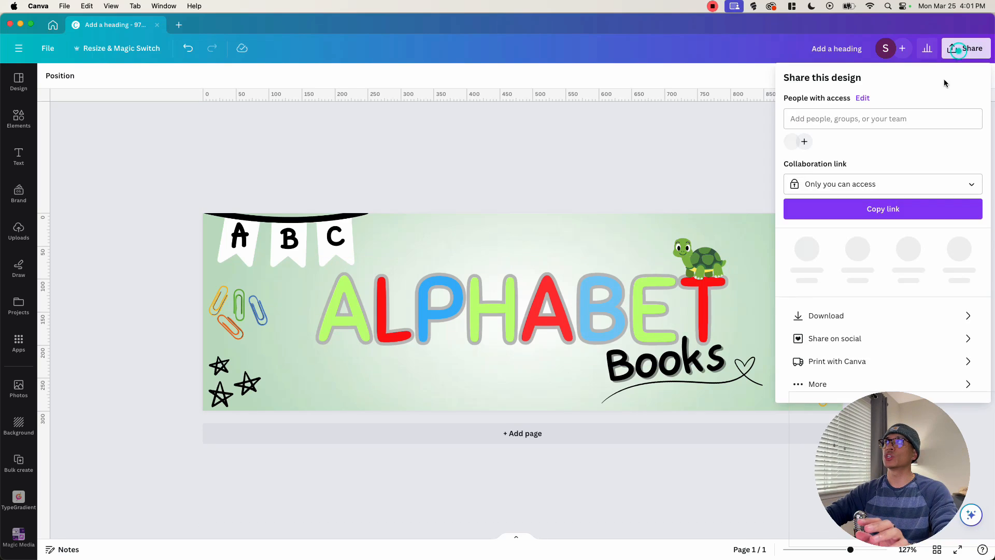
pyautogui.click(835, 313)
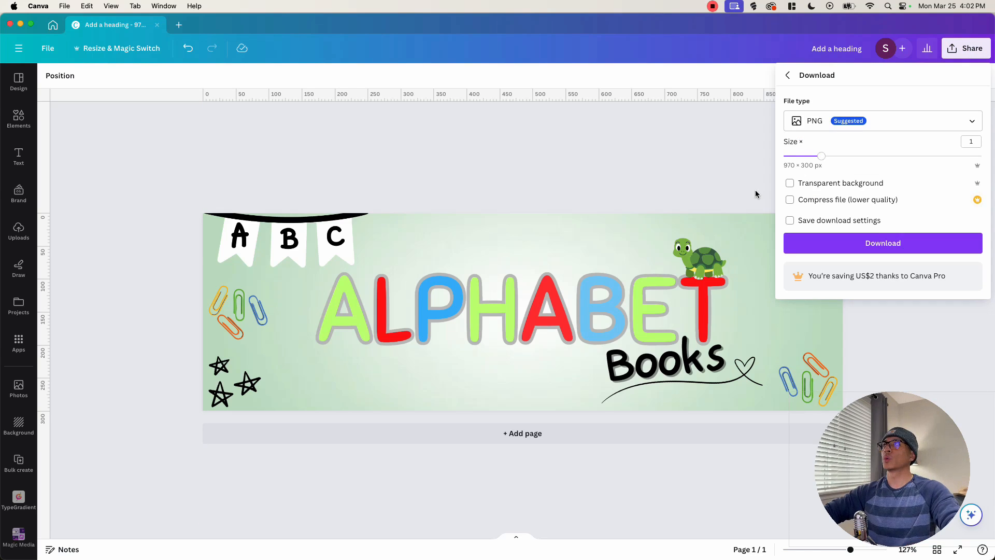
pyautogui.moveTo(819, 158); pyautogui.dragTo(867, 156)
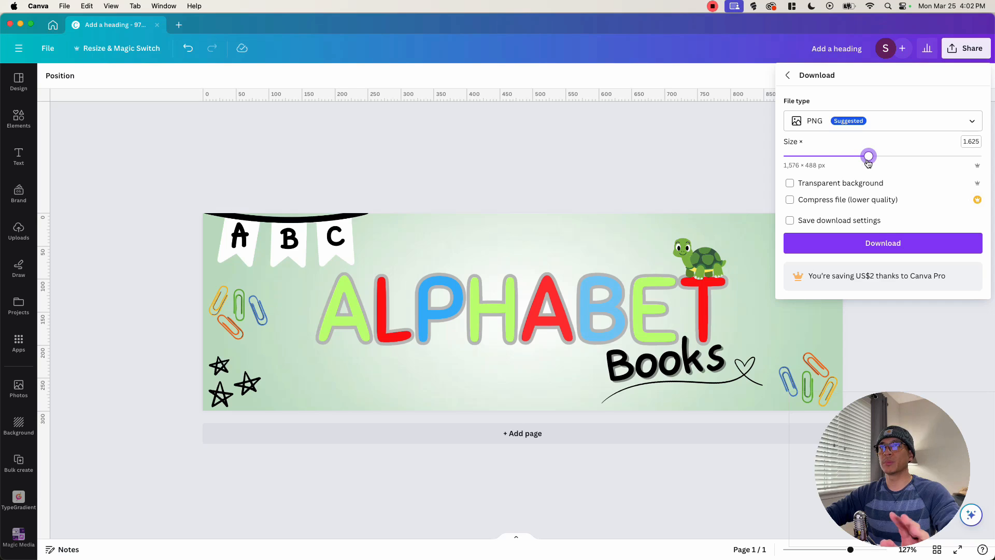
pyautogui.moveTo(869, 156); pyautogui.dragTo(982, 156)
pyautogui.click(820, 222)
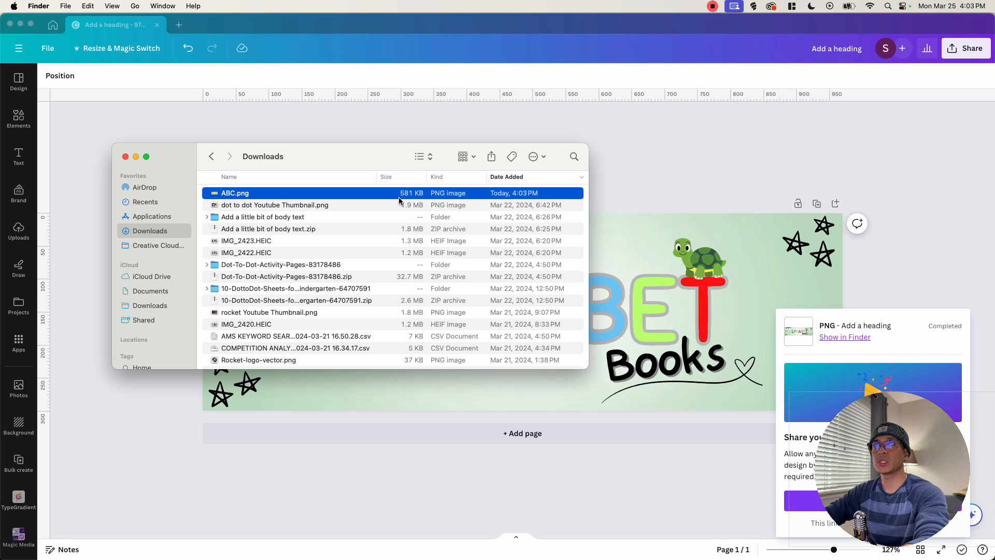
# Switch to the KDP A+ Content page in Brave and upload ABC.png from Downloads as the module's background image
pyautogui.press('super+Tab')
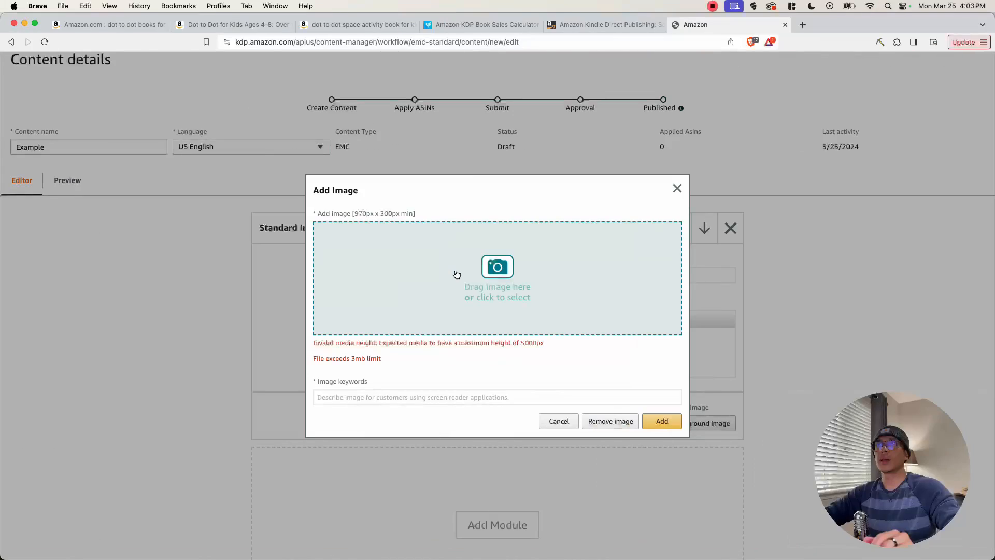
pyautogui.click(568, 288)
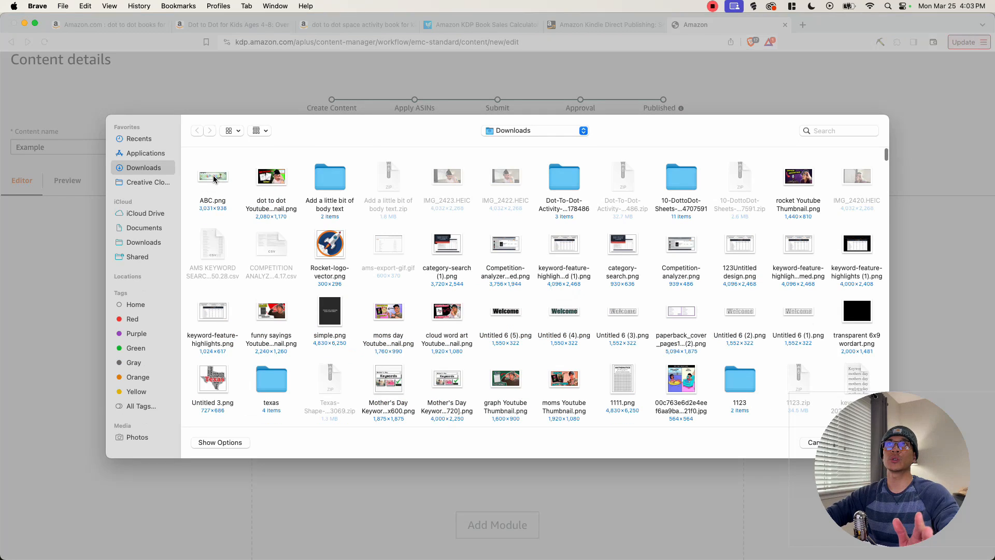
pyautogui.doubleClick(214, 179)
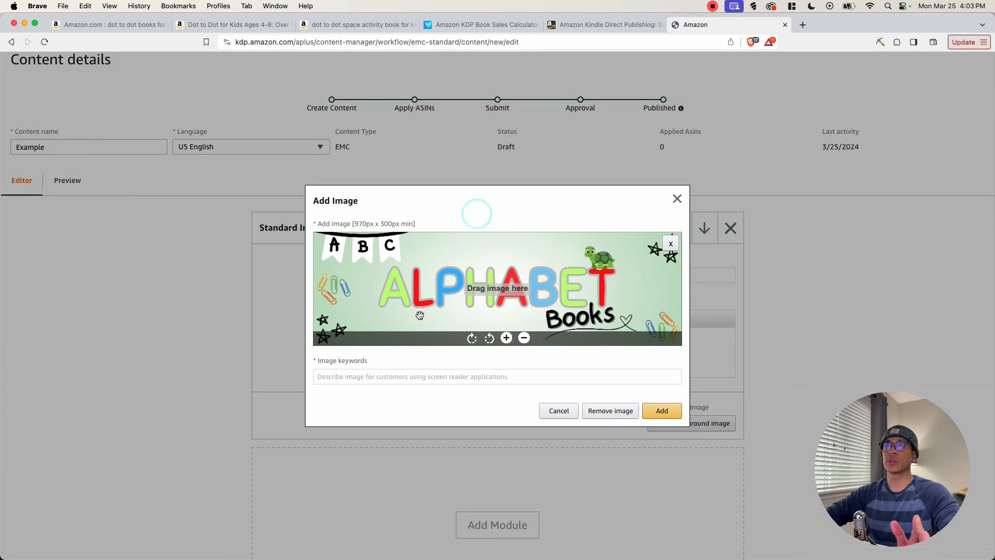
# Enter the image keywords "Alphabet ABC Coloring Books For Kids" and add the image to the module
pyautogui.moveTo(316, 363); pyautogui.dragTo(375, 361)
pyautogui.click(377, 359)
pyautogui.click(381, 379)
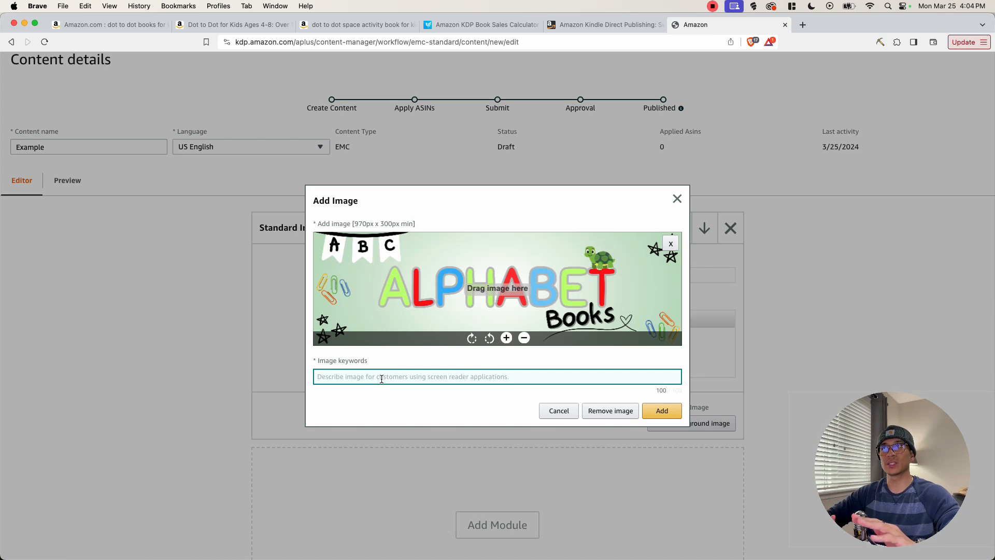
pyautogui.write('Alphab')
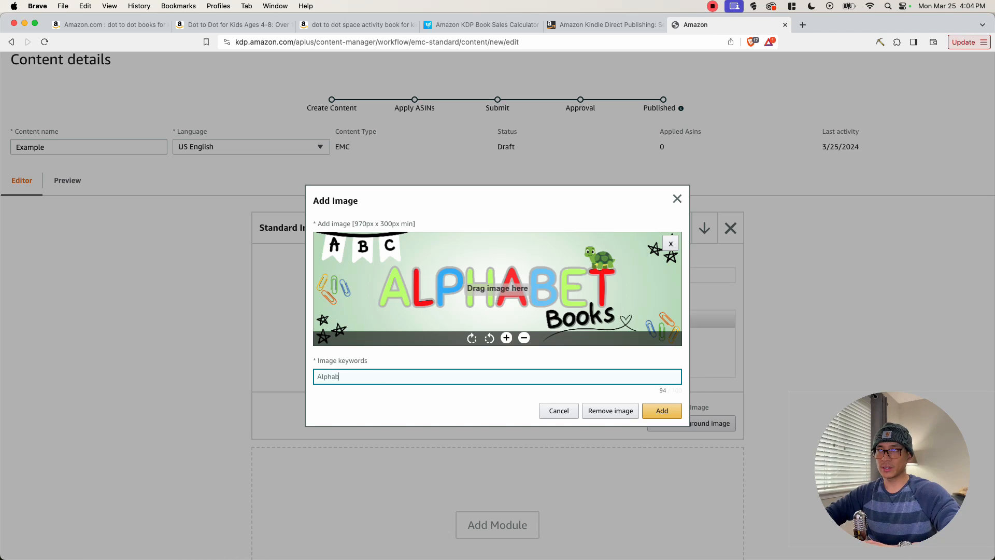
pyautogui.write('et ABC Coloring Books')
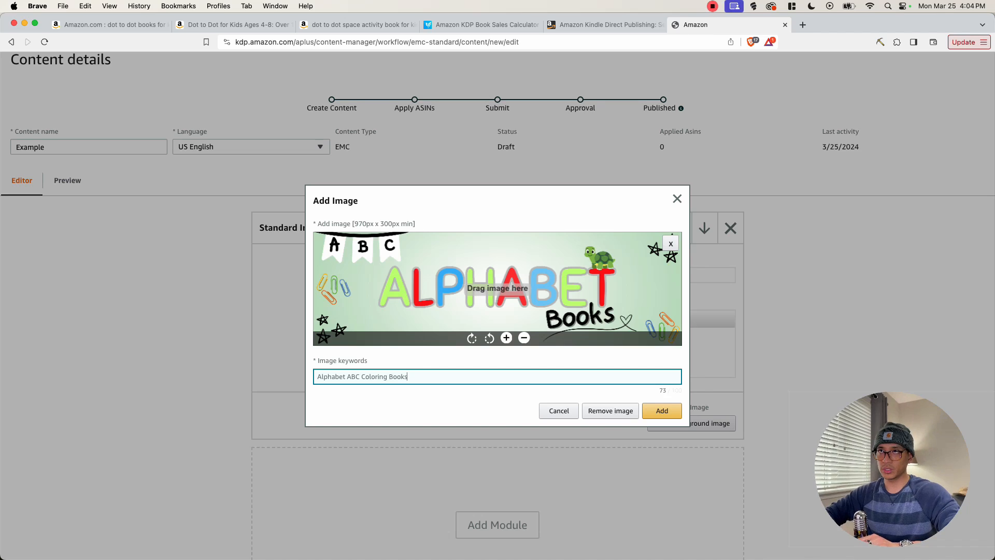
pyautogui.click(422, 388)
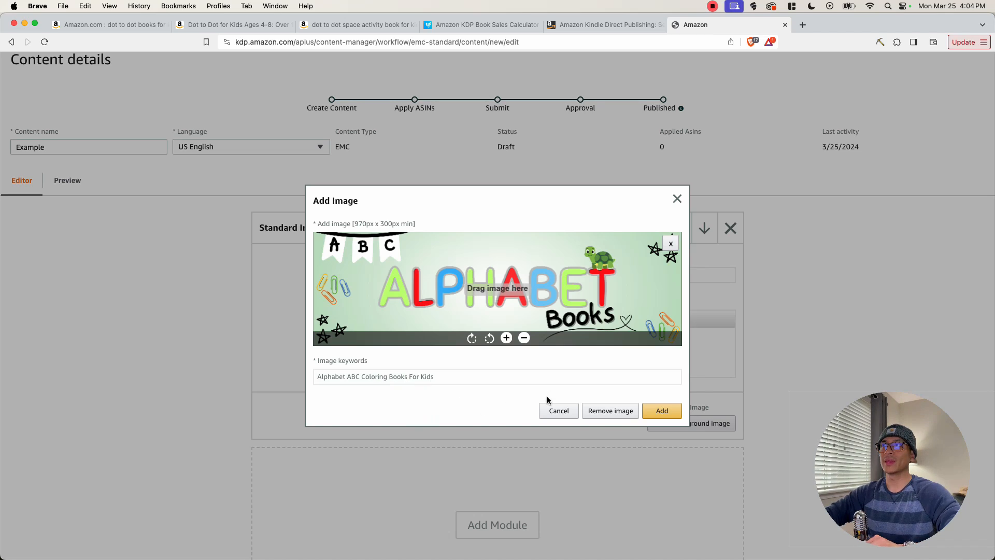
pyautogui.click(664, 411)
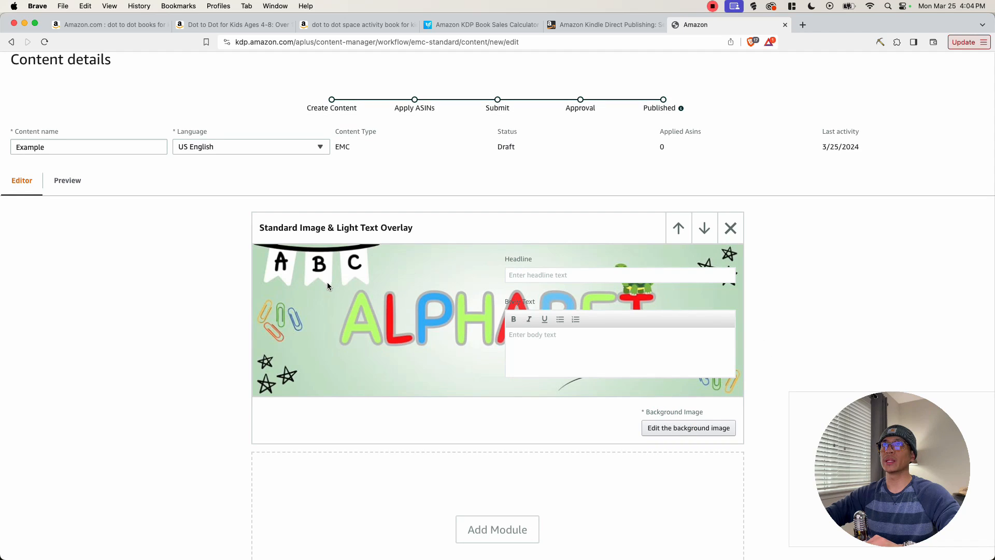
# Preview the A+ Content with the new banner and return to the editor
pyautogui.click(64, 186)
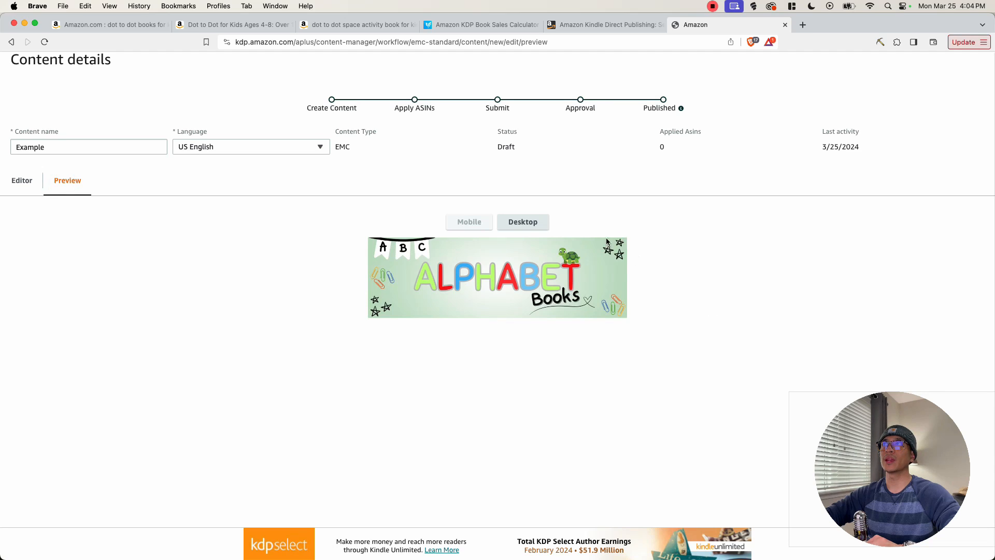
pyautogui.click(22, 181)
# Add a Standard Image Header With Text module below the text overlay module
pyautogui.scroll(-2, 213, 322)
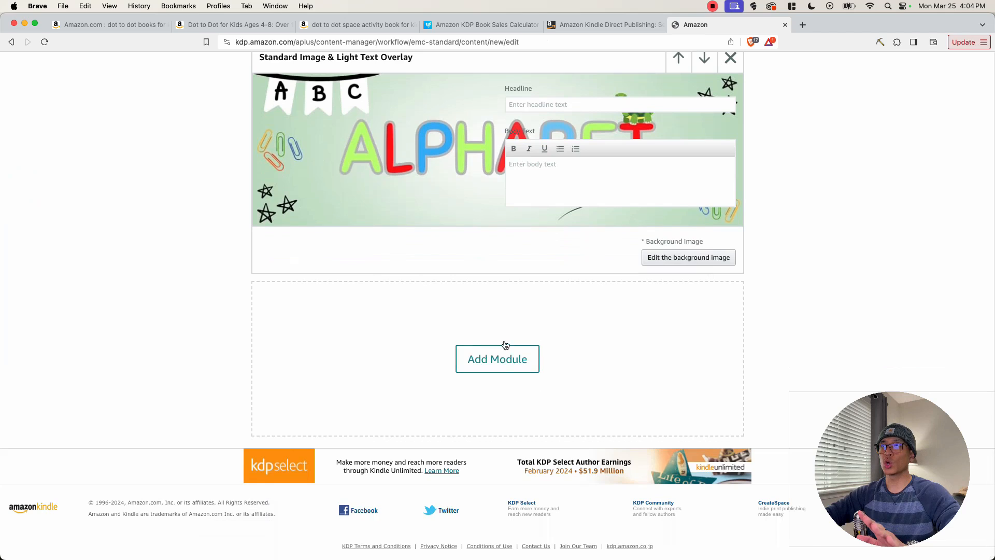
pyautogui.click(487, 362)
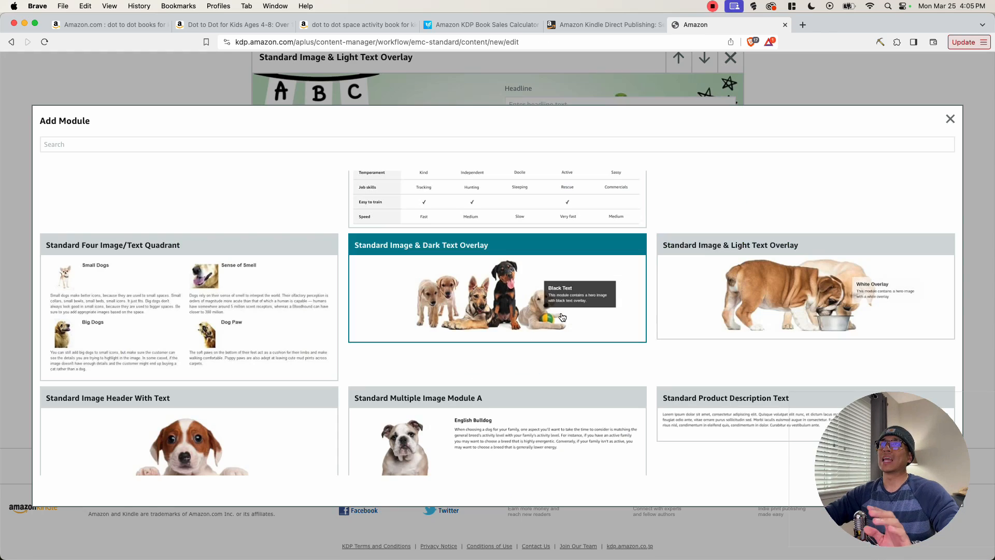
pyautogui.scroll(-2, 142, 377)
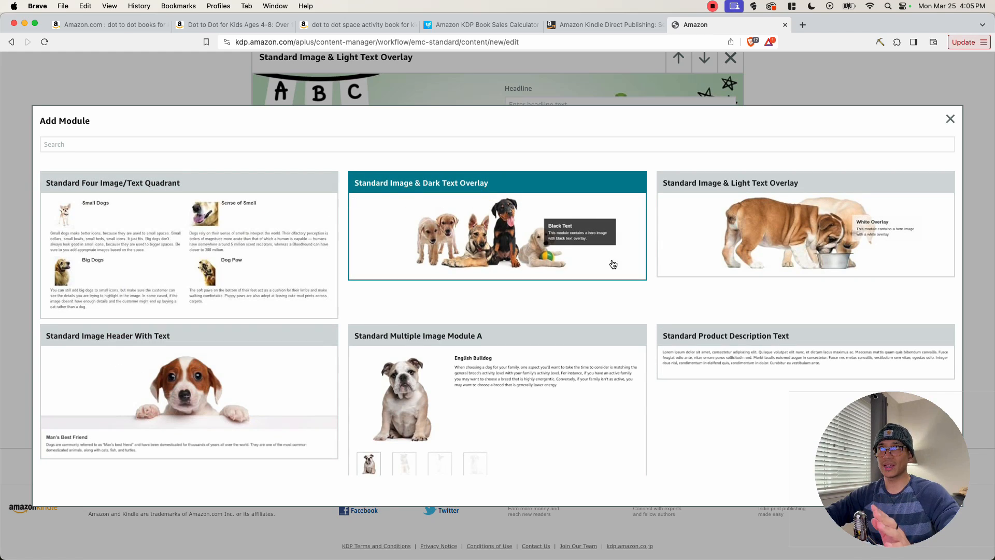
pyautogui.click(282, 397)
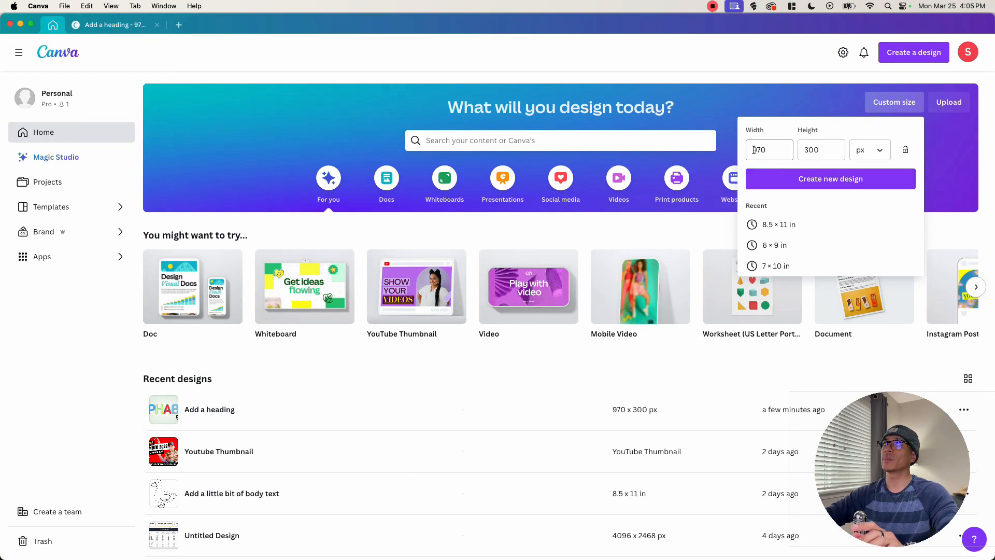
# Switch to Canva and create a second blank custom-size design of 970 × 600 px
pyautogui.doubleClick(812, 149)
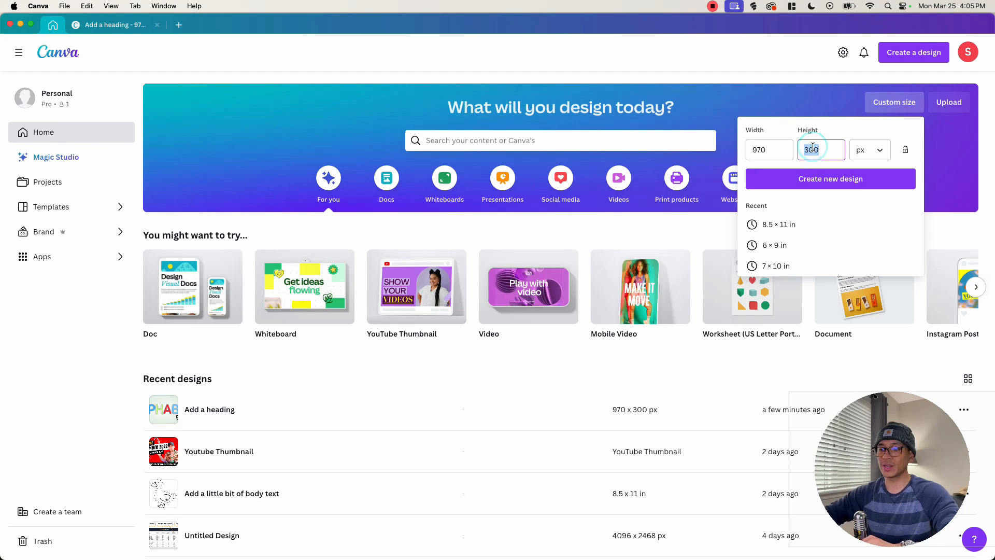
pyautogui.write('600')
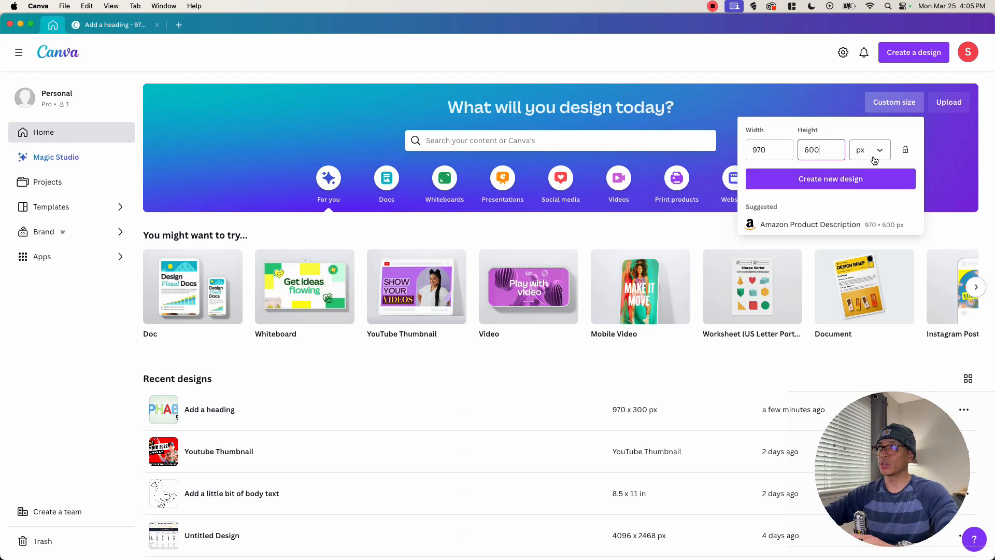
pyautogui.click(831, 179)
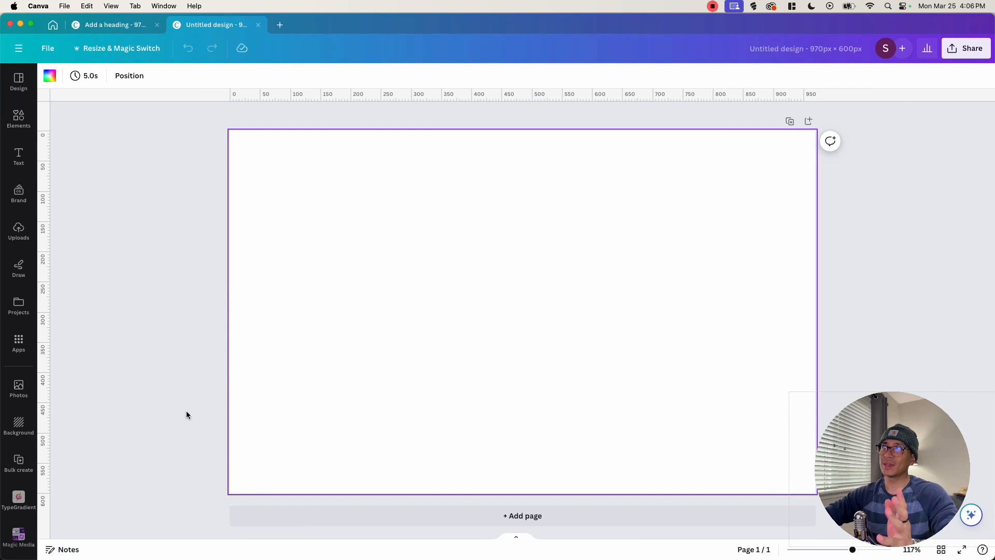
pyautogui.click(318, 377)
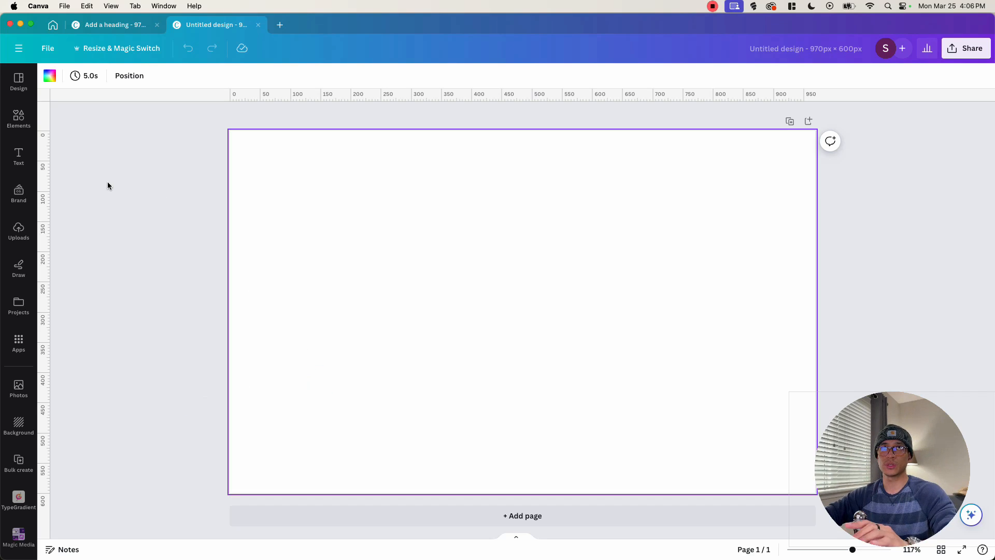
# Paste the banner's green gradient image into the new design and set it as the page background
pyautogui.click(12, 123)
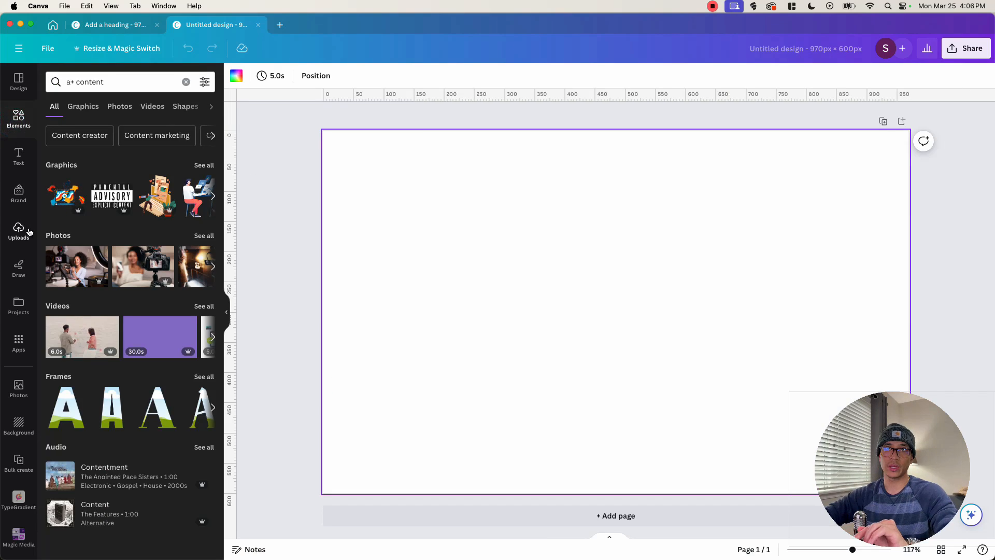
pyautogui.press('super+v')
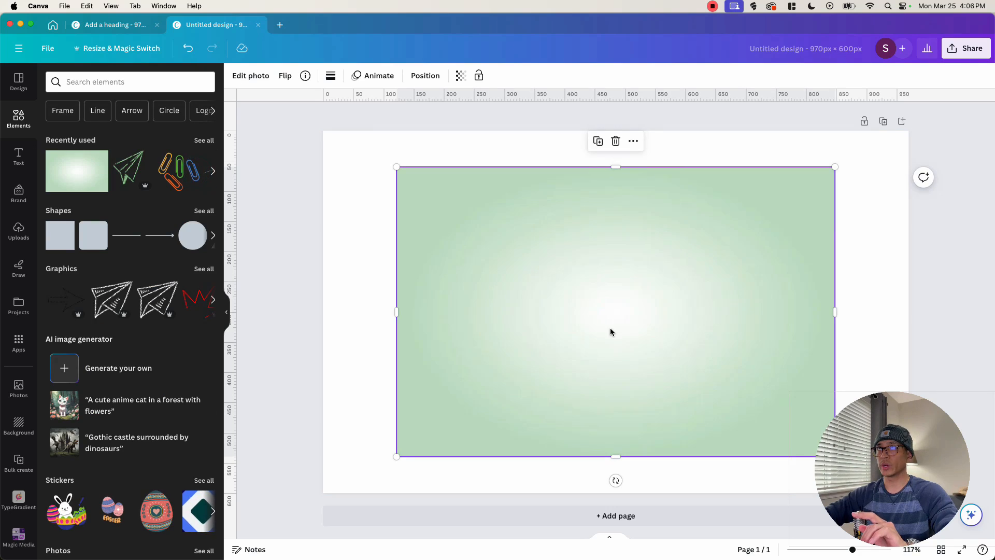
pyautogui.rightClick(610, 330)
pyautogui.click(606, 519)
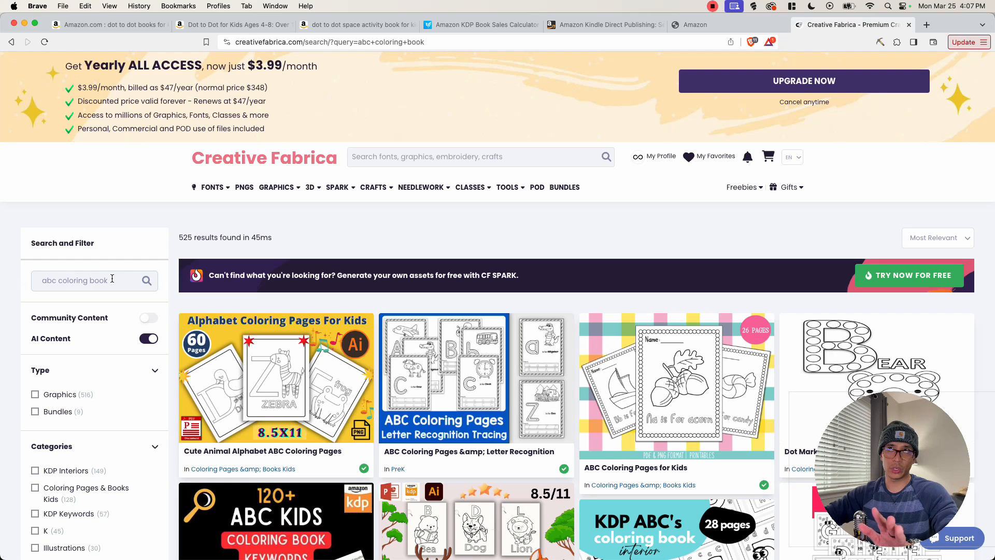
# Browse the Creative Fabrica results for abc coloring book to compare the available alphabet page sets
pyautogui.scroll(-10, 541, 289)
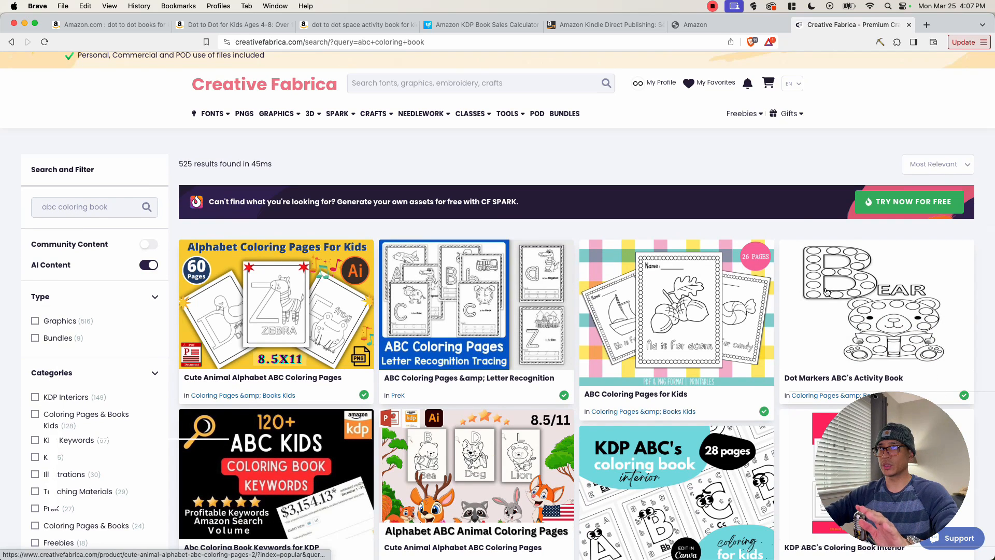
pyautogui.scroll(-12, 541, 289)
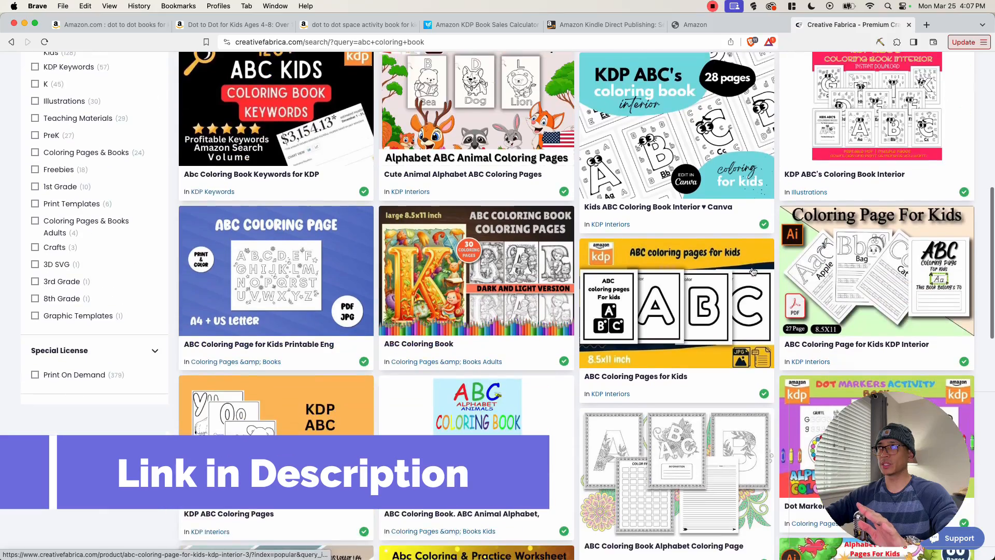
pyautogui.scroll(-8, 657, 282)
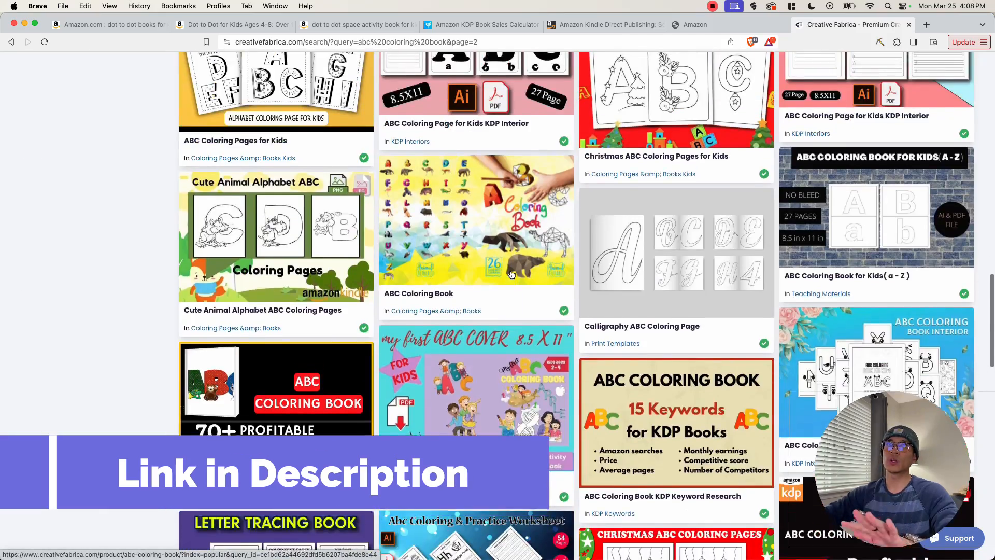
pyautogui.scroll(4, 407, 311)
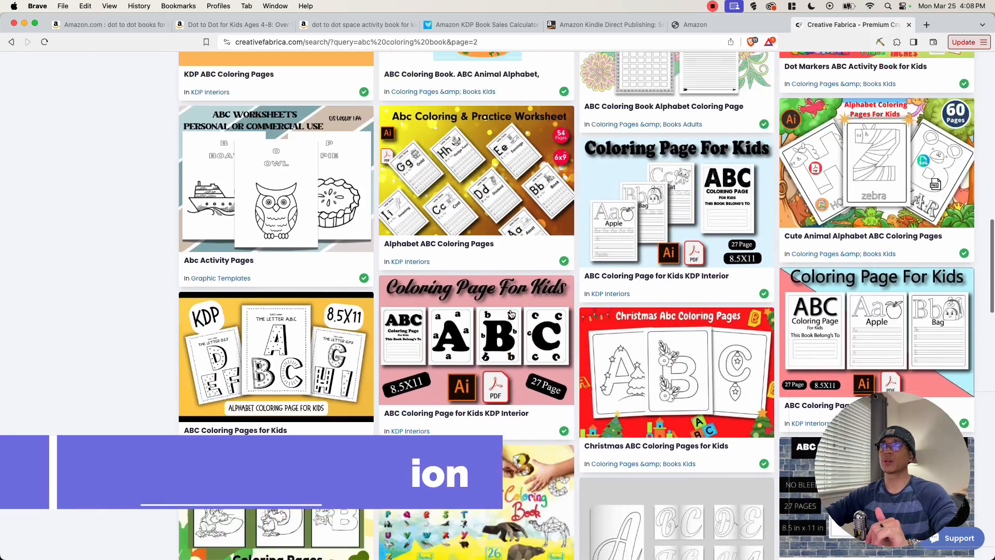
pyautogui.scroll(-1, 246, 330)
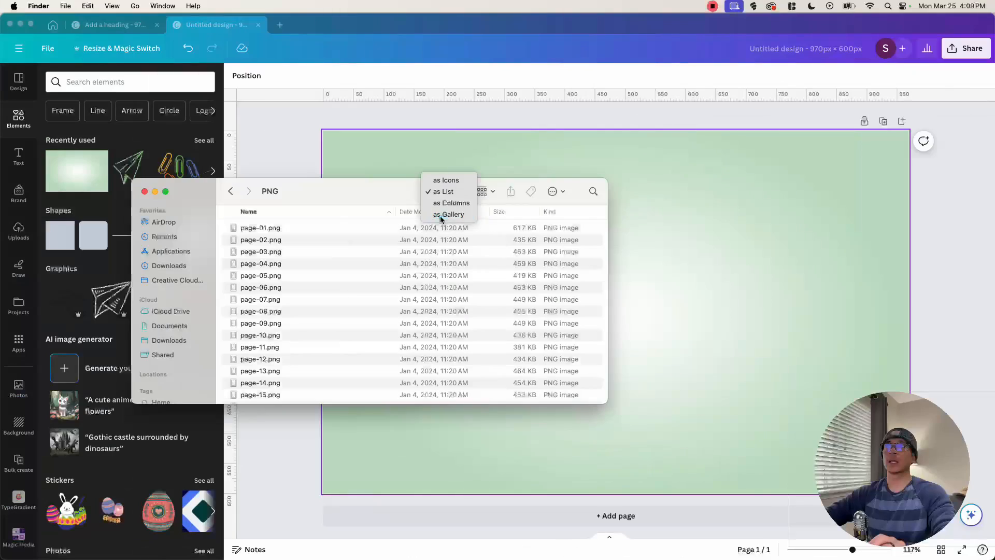
# Show the PNG folder in Finder as a gallery and place the cow page, page-06.png, into the Canva design
pyautogui.click(447, 212)
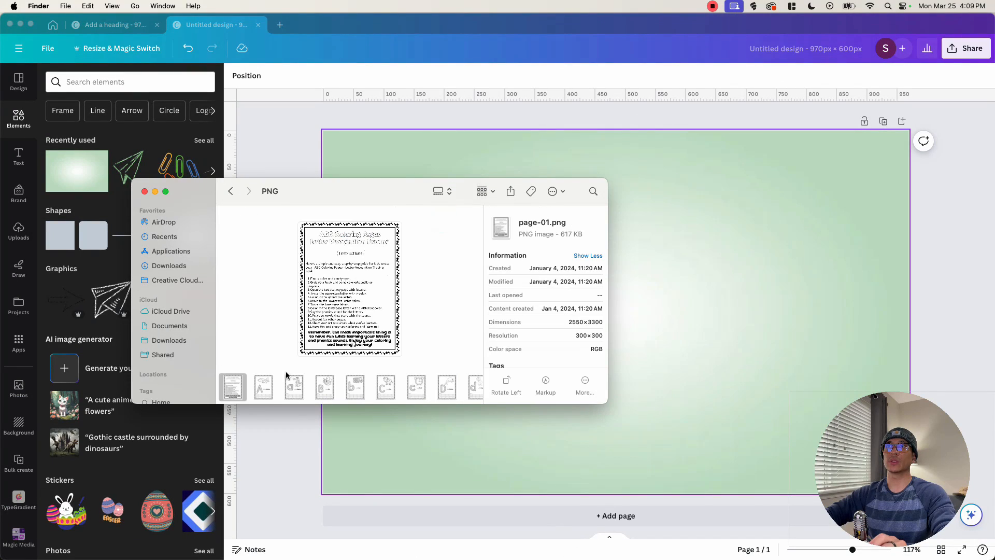
pyautogui.click(294, 388)
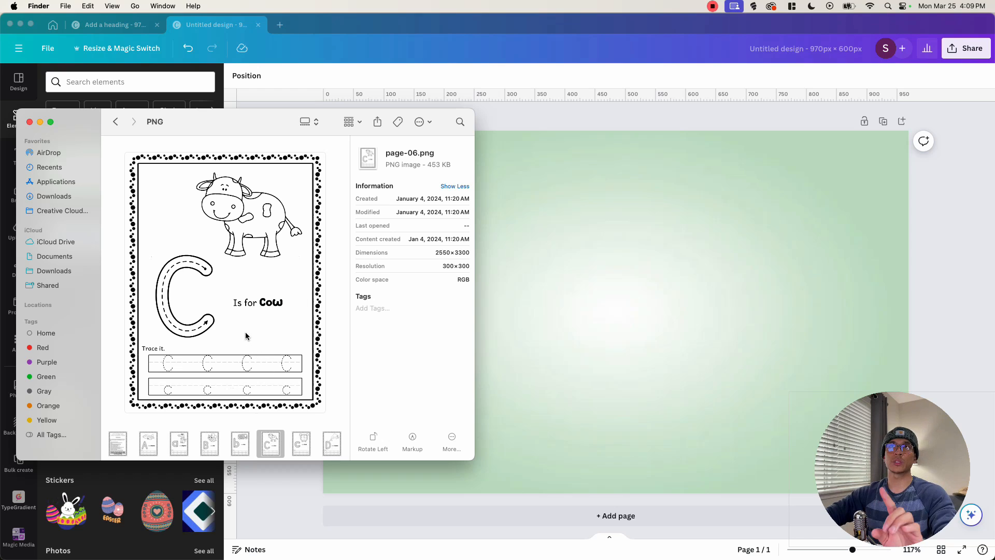
pyautogui.moveTo(245, 336); pyautogui.dragTo(647, 348)
pyautogui.click(678, 289)
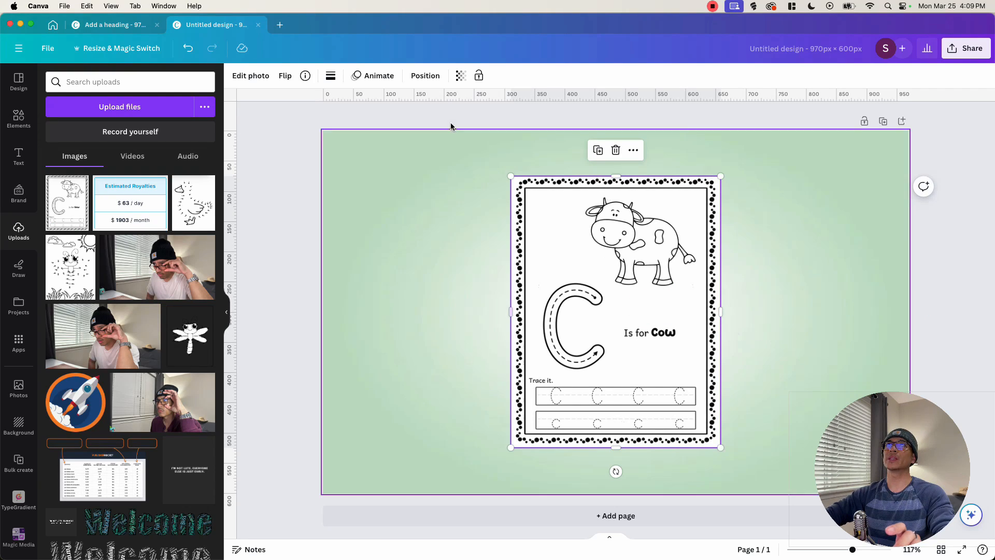
# Apply a Drop shadow to the cow page
pyautogui.click(251, 75)
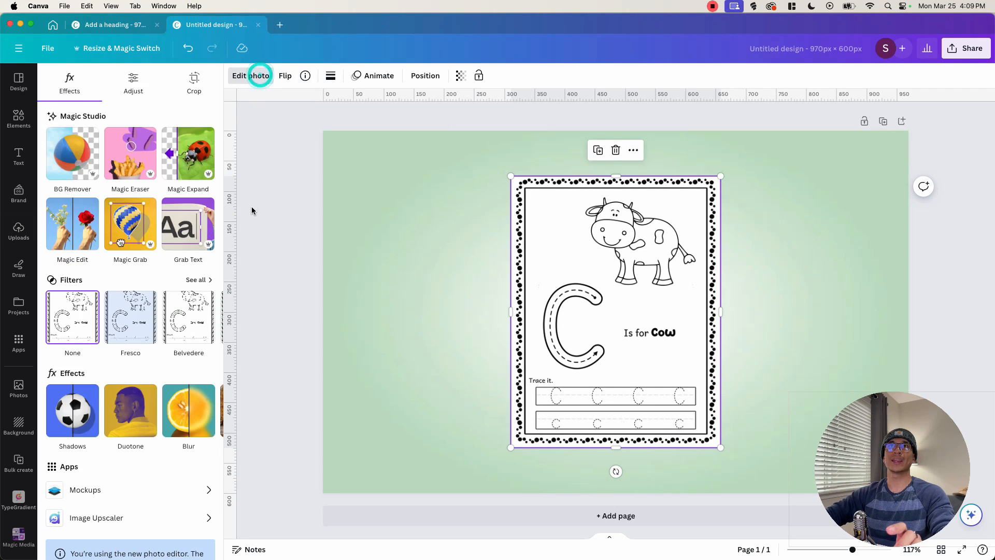
pyautogui.click(68, 409)
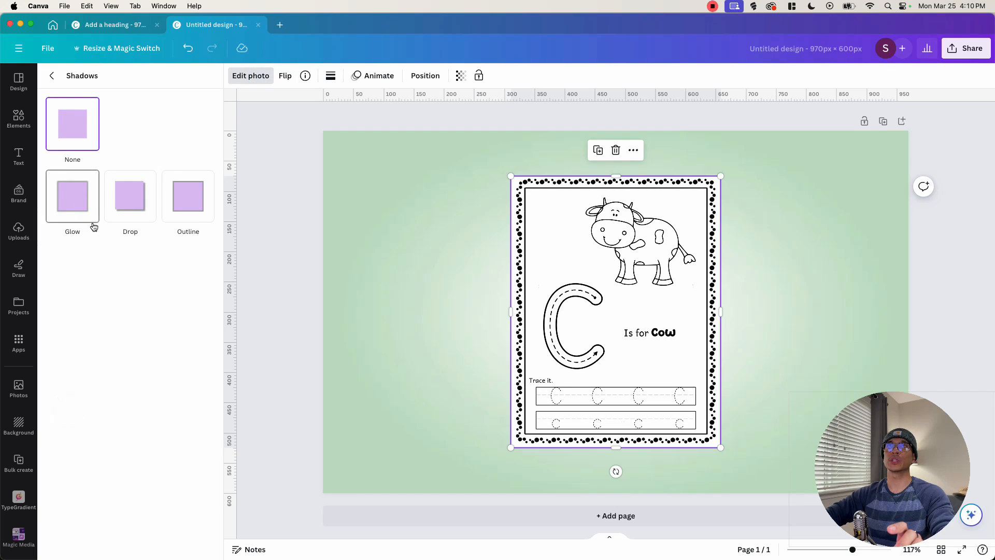
pyautogui.click(118, 206)
pyautogui.press('Escape')
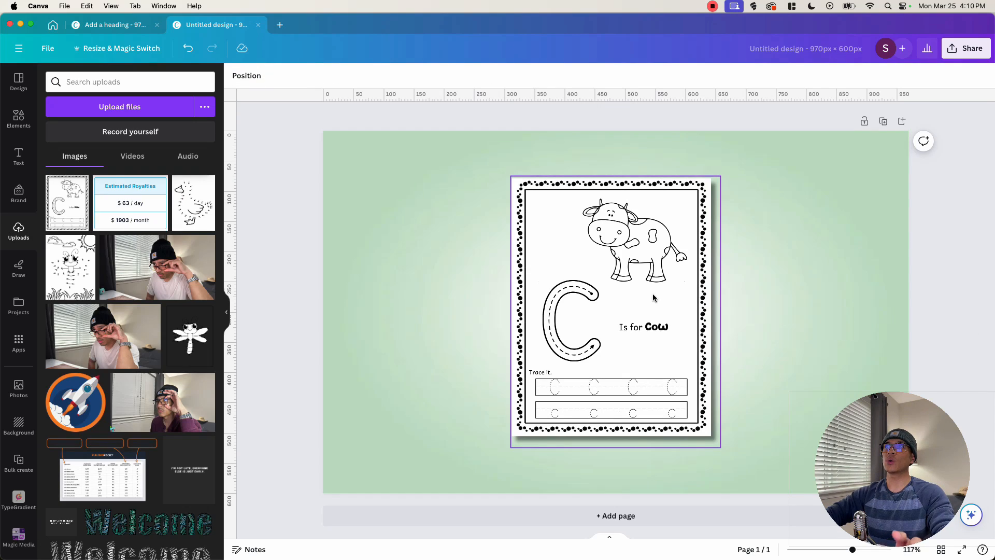
# Enlarge the cow page to nearly the full height of the design
pyautogui.click(692, 200)
pyautogui.moveTo(721, 177); pyautogui.dragTo(746, 144)
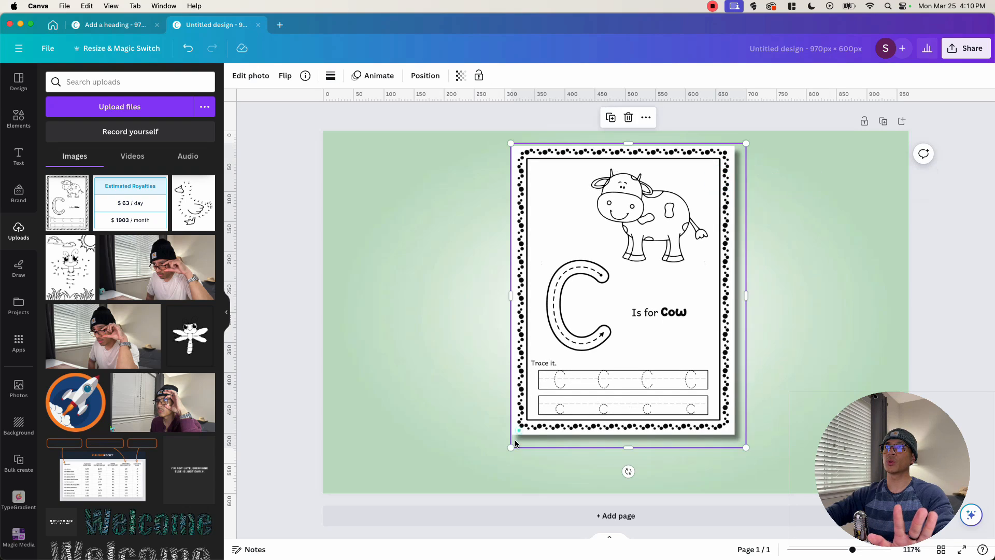
pyautogui.moveTo(511, 447); pyautogui.dragTo(492, 471)
pyautogui.click(829, 362)
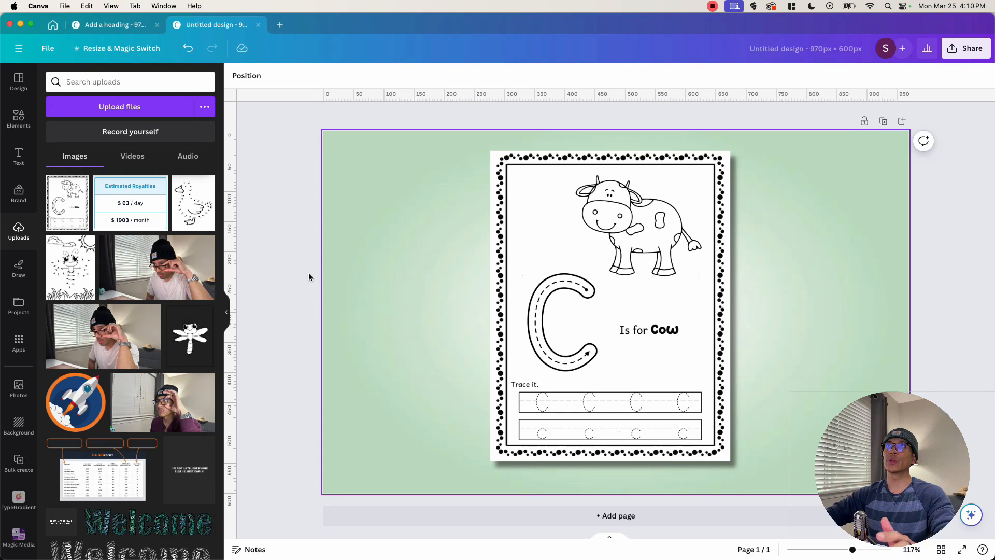
# Add a bulleted text beside the cow page reading "8.5 x 11 inches", "50 abc pages" and "Lots of fun!"
pyautogui.press('t')
pyautogui.click(386, 191)
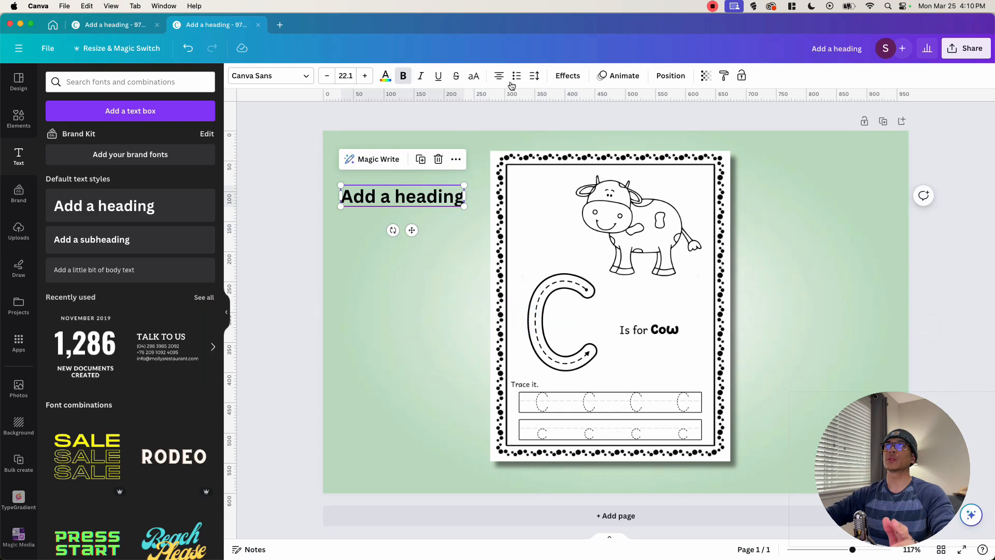
pyautogui.press('super+shift+8')
pyautogui.doubleClick(472, 200)
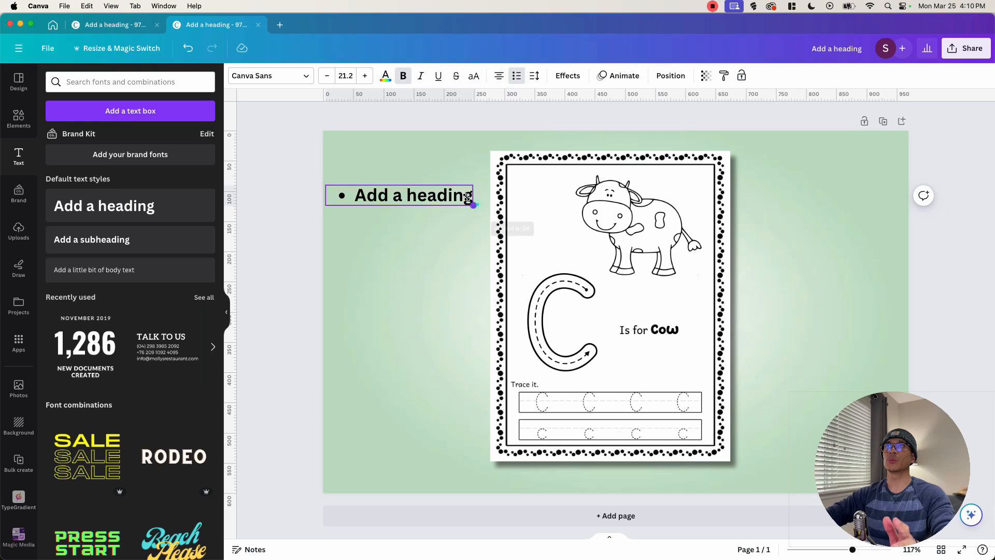
pyautogui.write('*')
pyautogui.press('BackSpace')
pyautogui.write('8.')
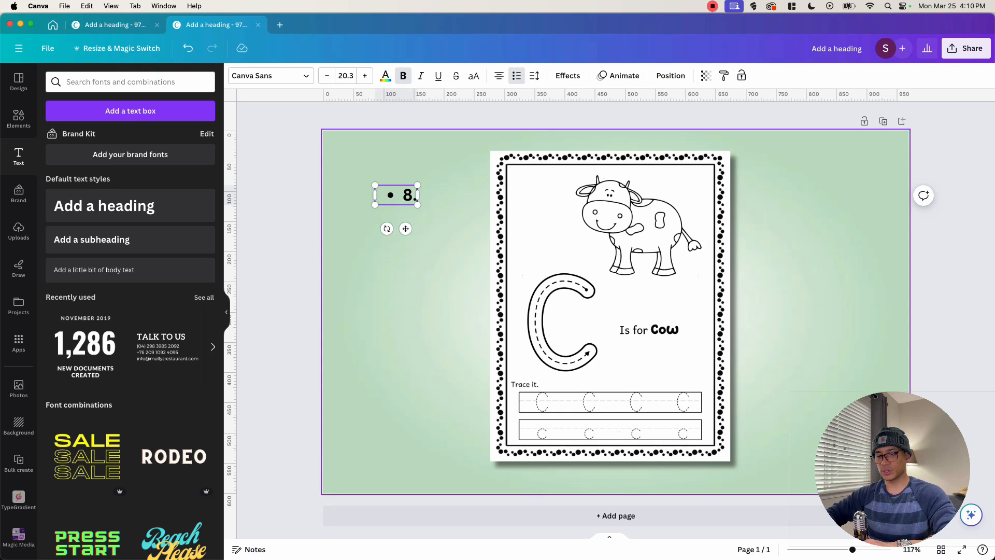
pyautogui.write('5 x 11 inches')
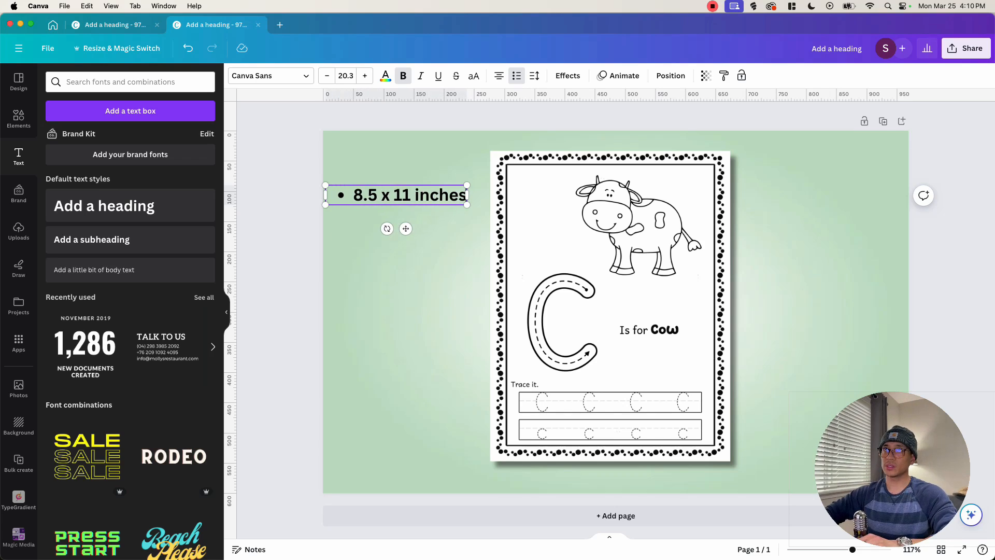
pyautogui.press('Return')
pyautogui.write('50 ')
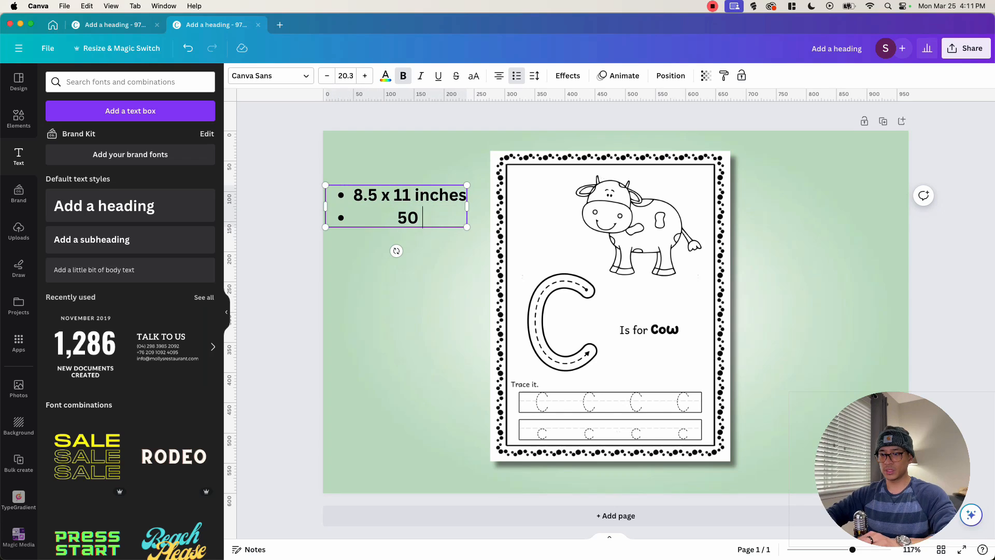
pyautogui.write('abc pages')
pyautogui.press('Return')
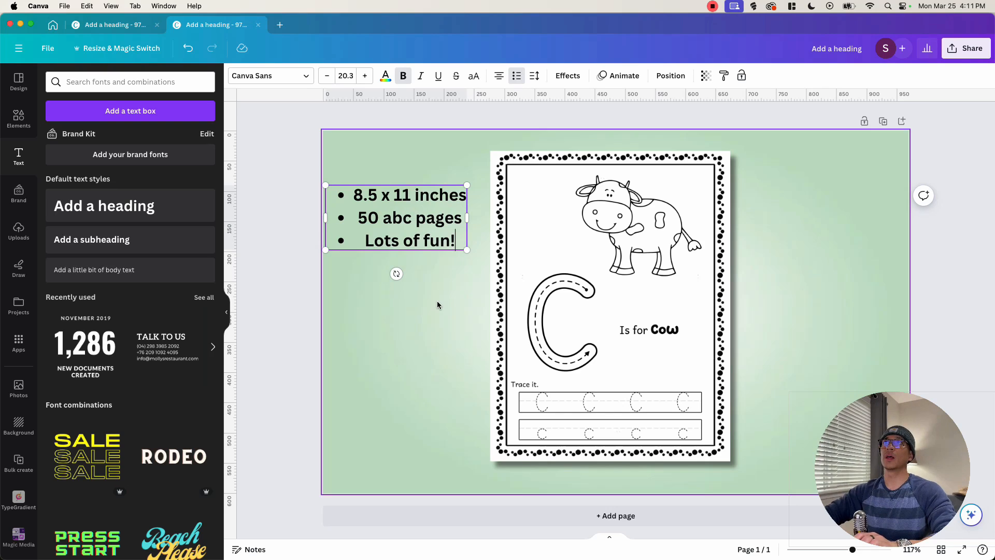
pyautogui.click(438, 301)
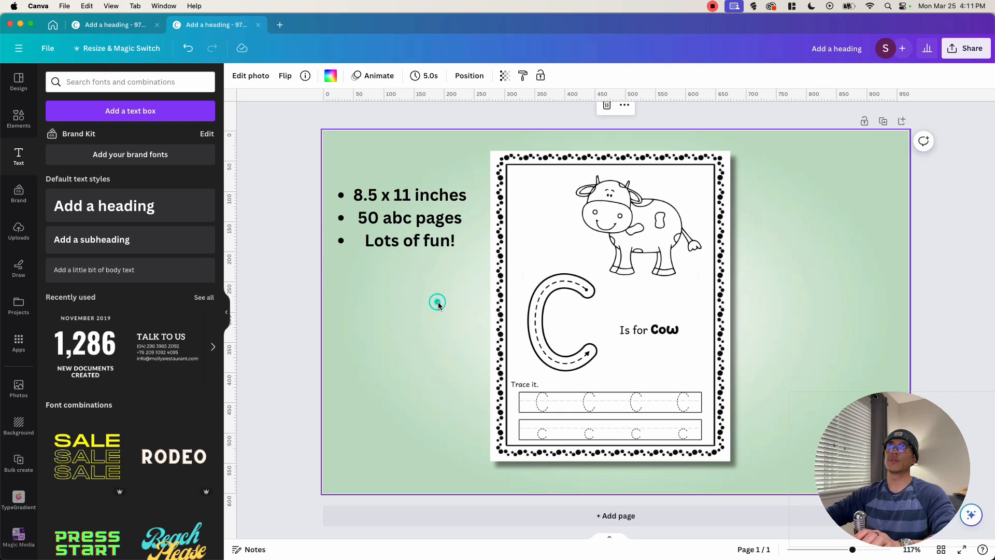
# Increase the line spacing of the bulleted text
pyautogui.click(424, 211)
pyautogui.click(533, 76)
pyautogui.moveTo(559, 118)
pyautogui.mouseDown()
pyautogui.moveTo(571, 118)
pyautogui.moveTo(558, 118)
pyautogui.mouseUp()
pyautogui.moveTo(590, 147); pyautogui.dragTo(636, 146)
pyautogui.click(822, 282)
# Change the bulleted text's font to One Little Font and resize it to 22.5 beside the cow page
pyautogui.click(397, 232)
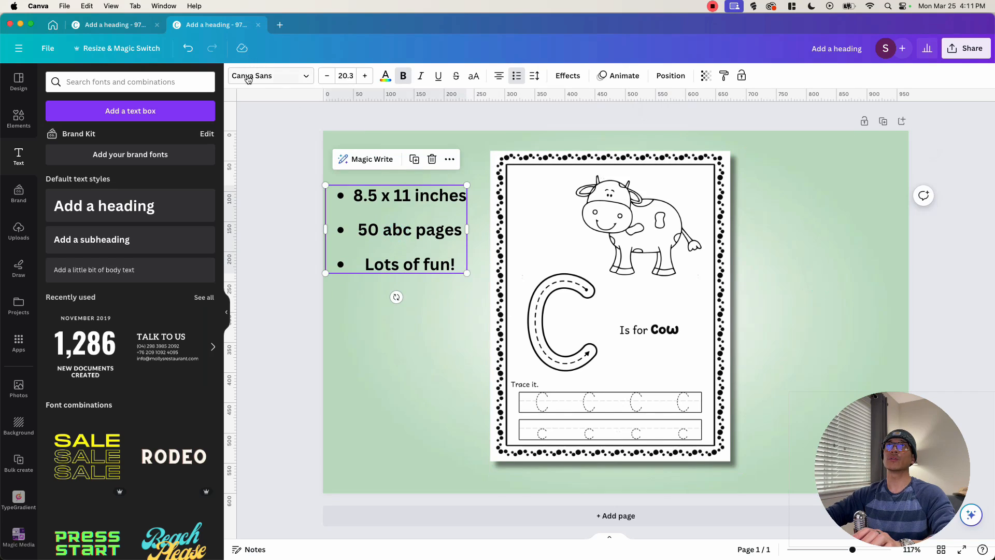
pyautogui.click(249, 75)
pyautogui.click(88, 227)
pyautogui.moveTo(457, 273)
pyautogui.mouseDown()
pyautogui.moveTo(431, 254)
pyautogui.moveTo(472, 264)
pyautogui.mouseUp()
pyautogui.click(284, 271)
pyautogui.click(433, 228)
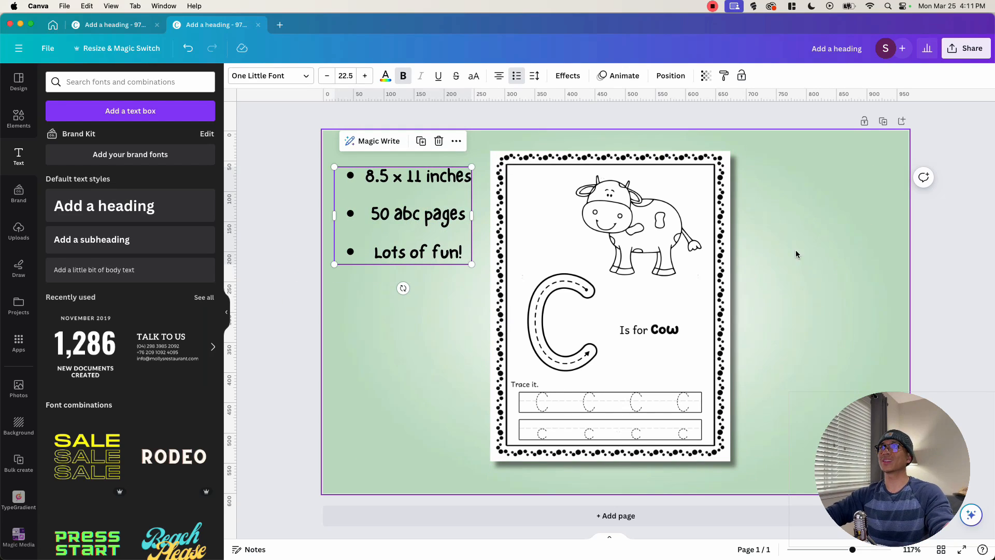
# Delete the bulleted text and move the cow page to the left half of the design
pyautogui.click(365, 225)
pyautogui.press('Delete')
pyautogui.moveTo(582, 260); pyautogui.dragTo(452, 262)
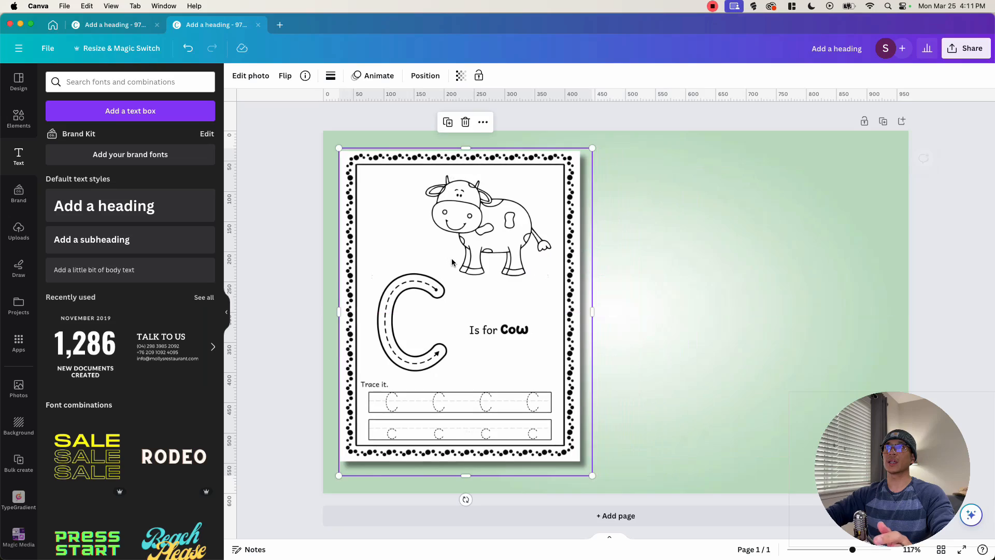
# Bring the clock page from the Finder gallery into the right half of the design and enlarge it
pyautogui.hotkey('ctrl', 'Up')
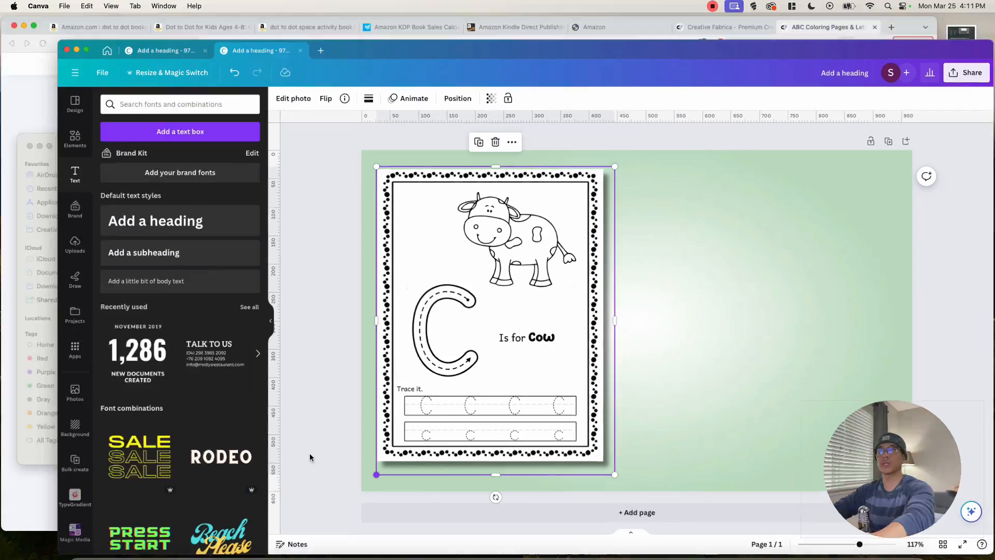
pyautogui.click(202, 467)
pyautogui.moveTo(319, 451); pyautogui.dragTo(751, 350)
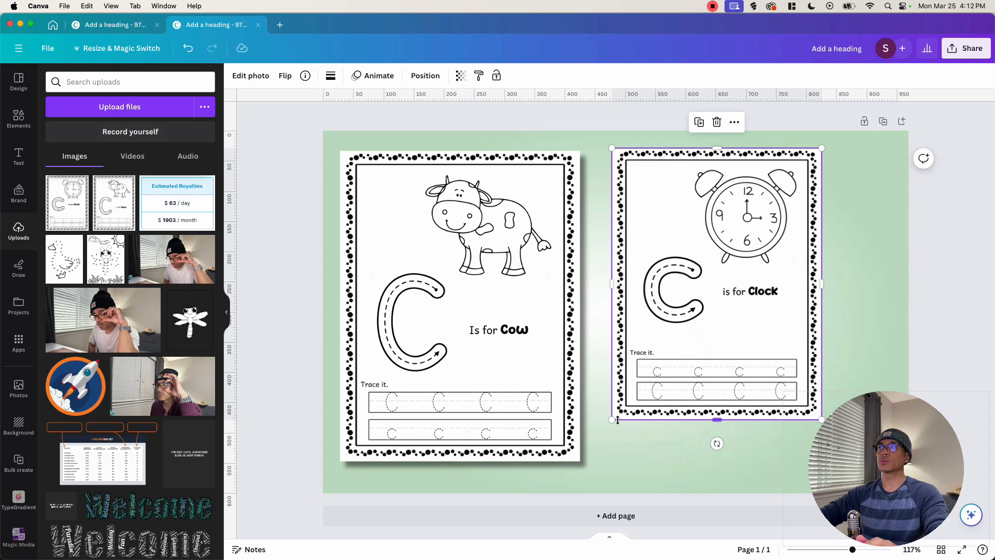
pyautogui.moveTo(612, 420); pyautogui.dragTo(600, 448)
# Apply a Drop shadow to the clock page and enlarge it to match the cow page
pyautogui.click(250, 75)
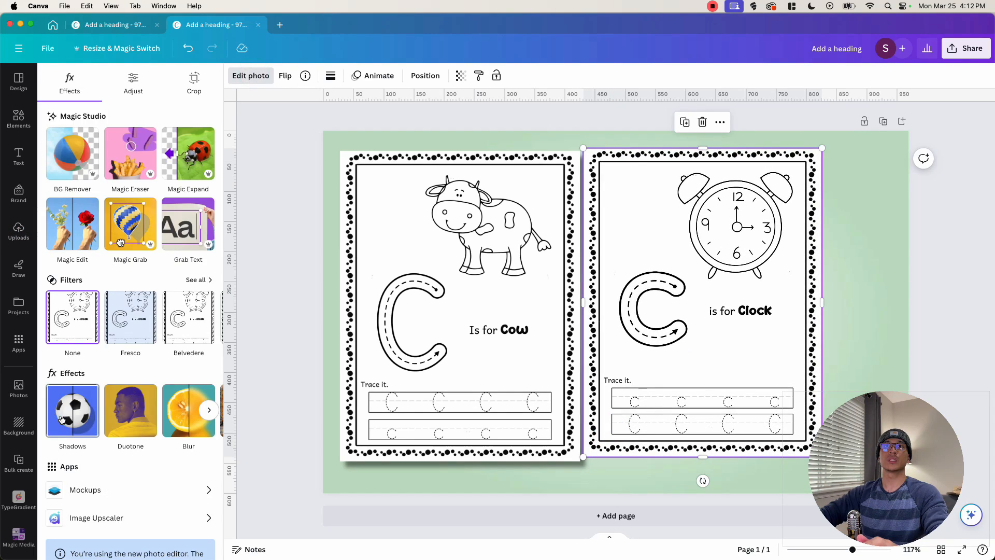
pyautogui.click(62, 419)
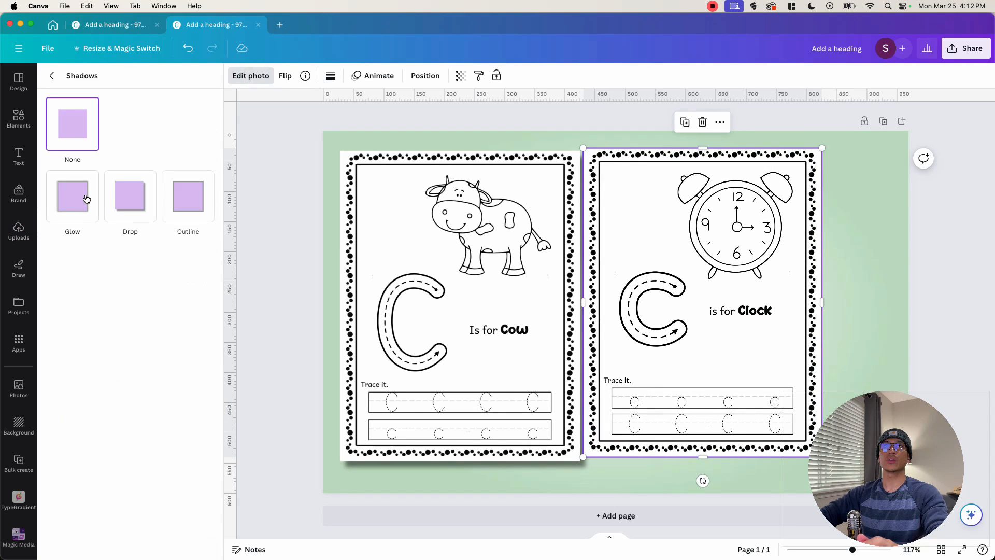
pyautogui.click(122, 195)
pyautogui.moveTo(584, 457); pyautogui.dragTo(572, 468)
# Space the cow and clock pages evenly side by side across the green background
pyautogui.moveTo(617, 366); pyautogui.dragTo(679, 366)
pyautogui.moveTo(411, 346); pyautogui.dragTo(427, 345)
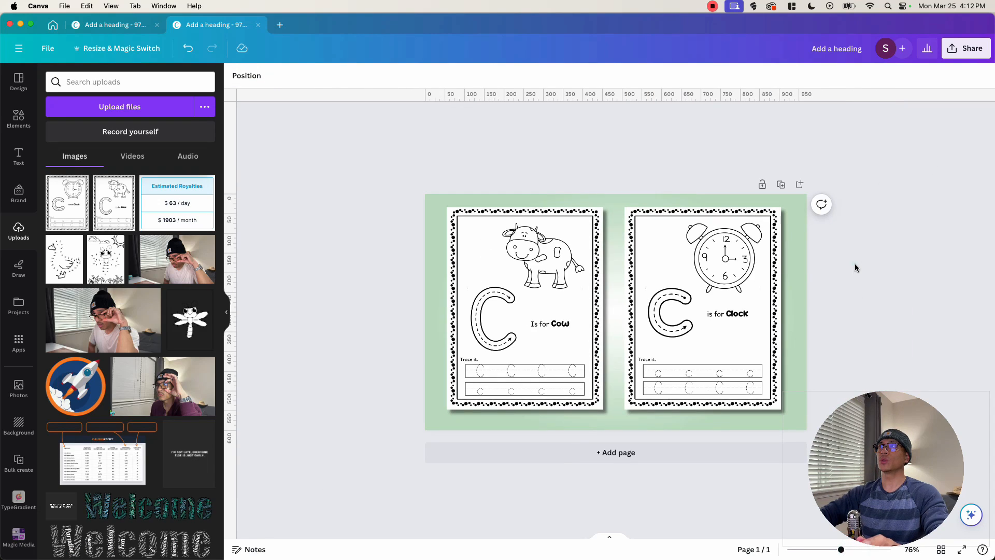
pyautogui.click(855, 265)
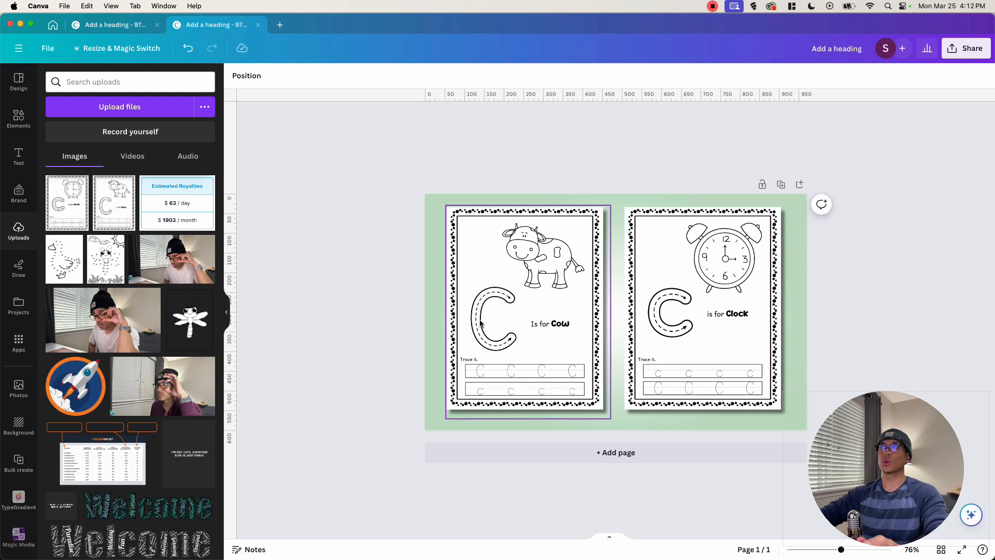
pyautogui.click(691, 317)
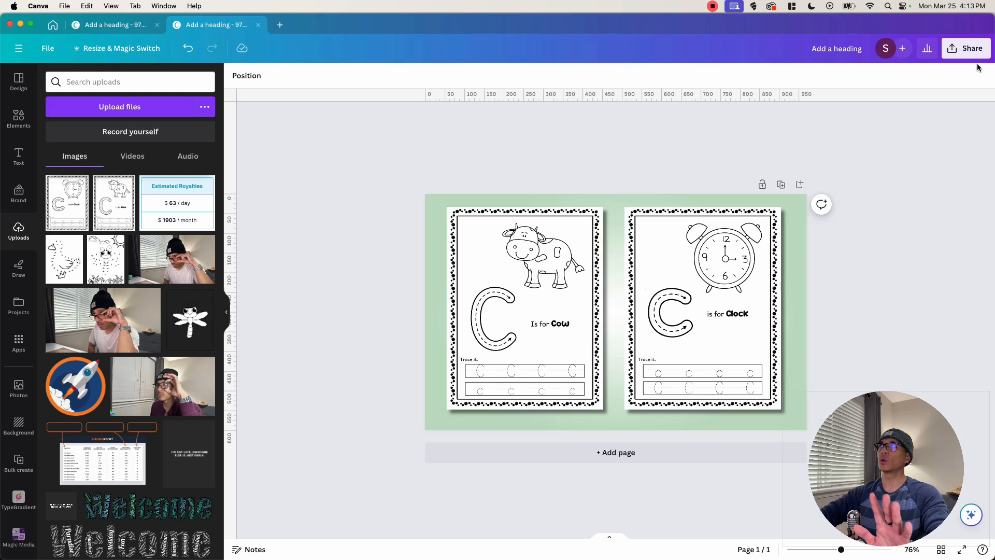
# Download the two-page design as a PNG with its export size increased
pyautogui.click(965, 48)
pyautogui.click(826, 311)
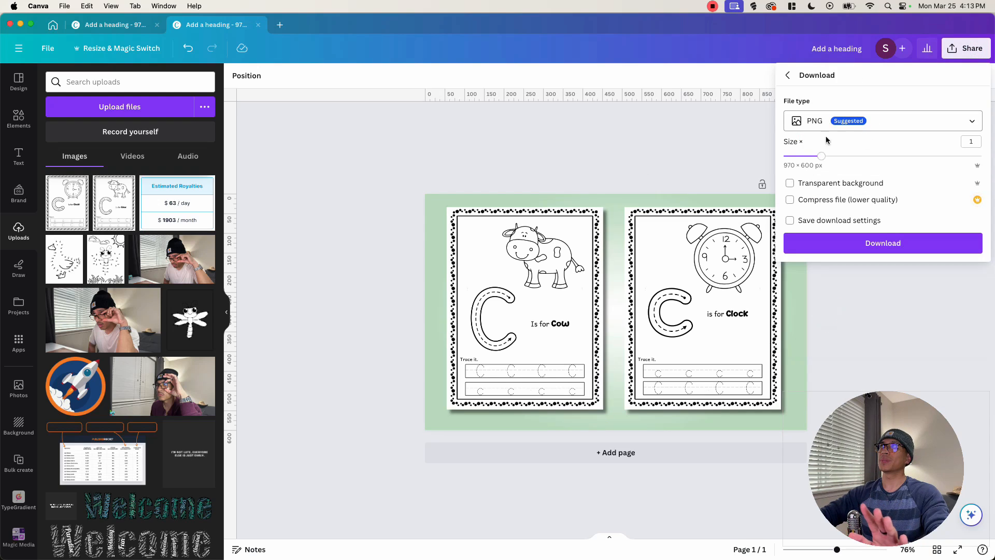
pyautogui.moveTo(821, 156); pyautogui.dragTo(887, 156)
pyautogui.moveTo(950, 167); pyautogui.dragTo(993, 166)
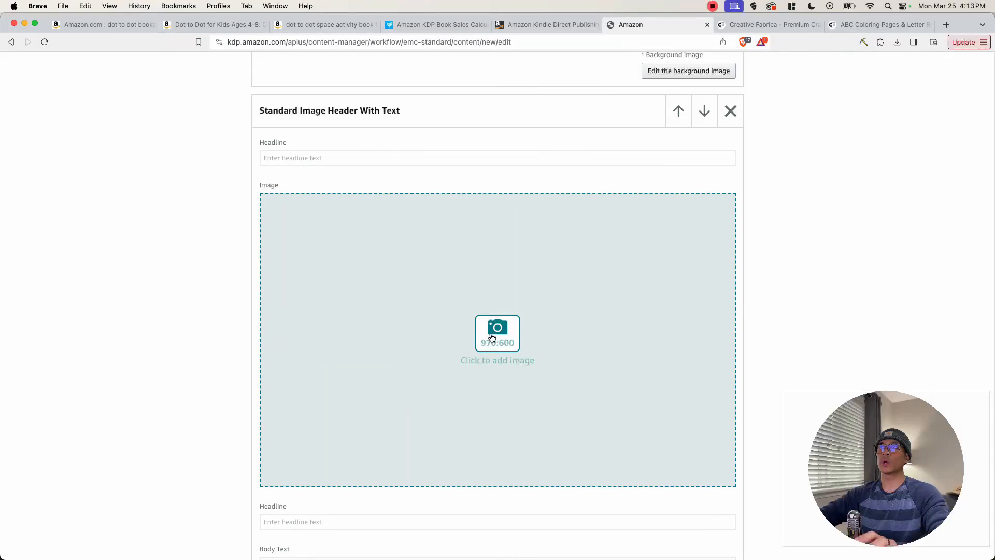
# Load Cow.png, the cow and clock page image, into the Standard Image Header With Text module
pyautogui.click(493, 342)
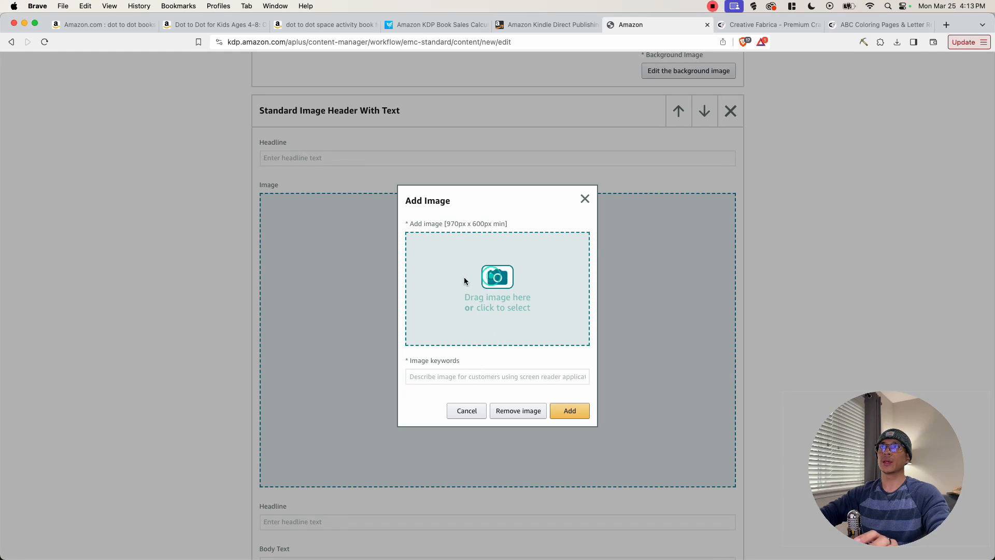
pyautogui.click(482, 273)
pyautogui.doubleClick(212, 177)
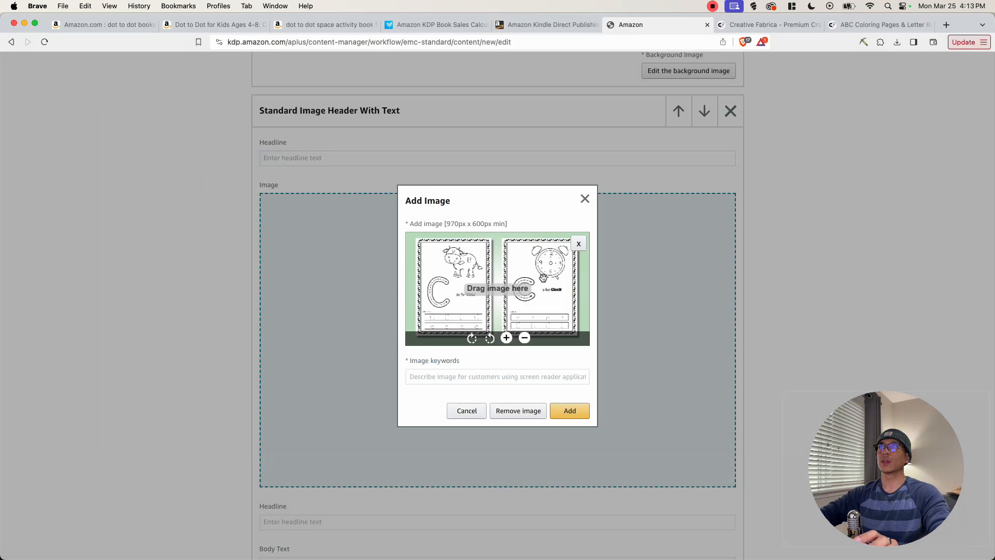
# Give the image the keywords "ABC Activity Book For Kids Cow Clock Handwriting Practice" and add it to the module
pyautogui.tripleClick(409, 358)
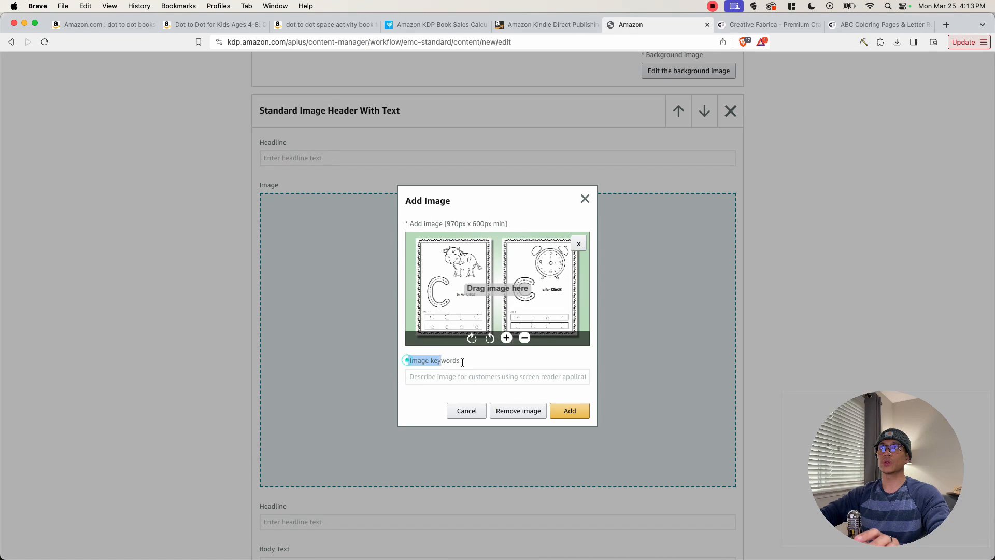
pyautogui.click(468, 373)
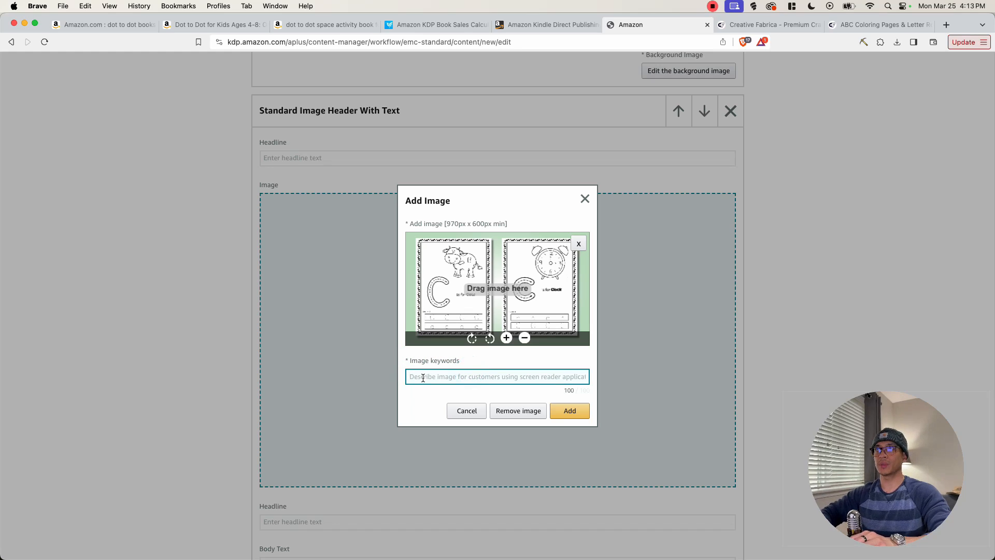
pyautogui.write('ABC Ac')
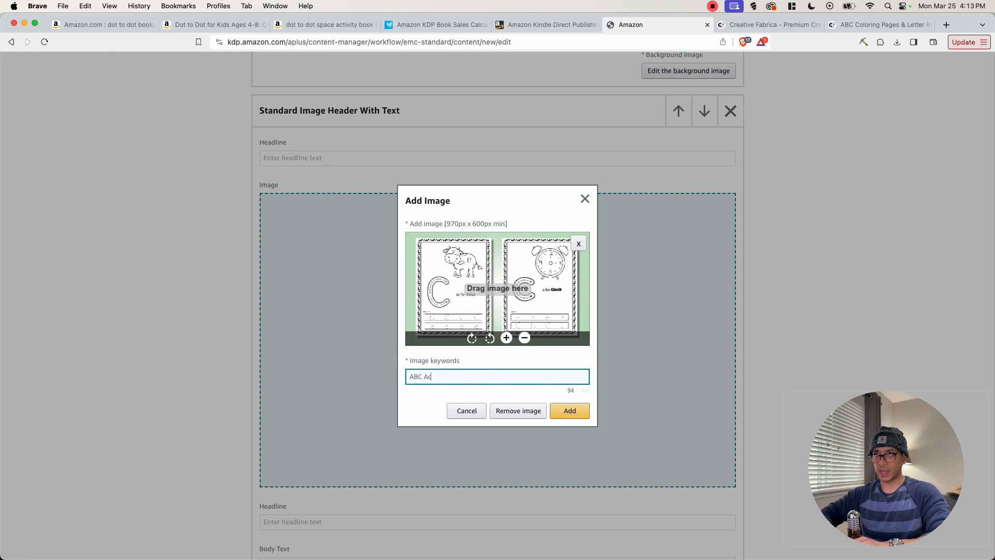
pyautogui.write('tivity Book For Kids Cow')
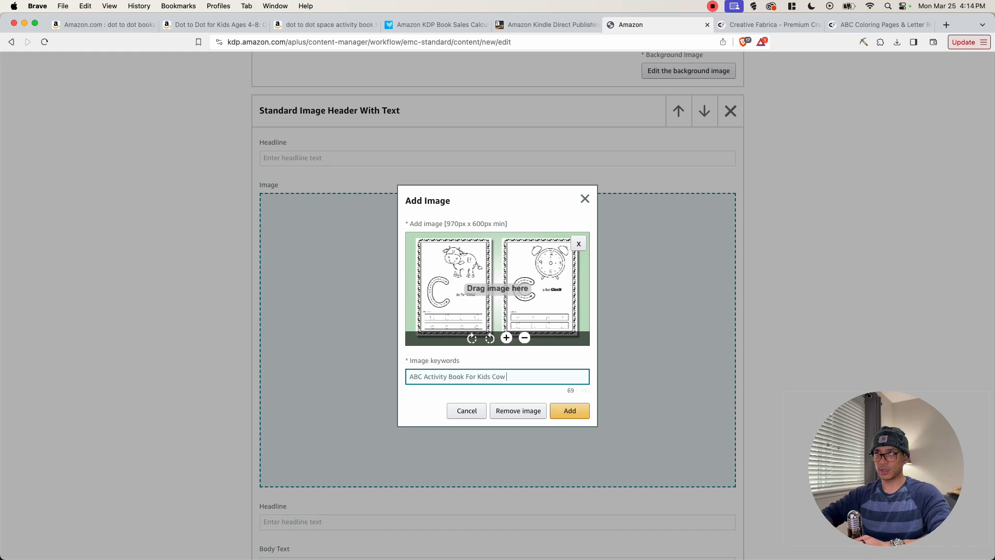
pyautogui.write(' Clock Handwriting Pra')
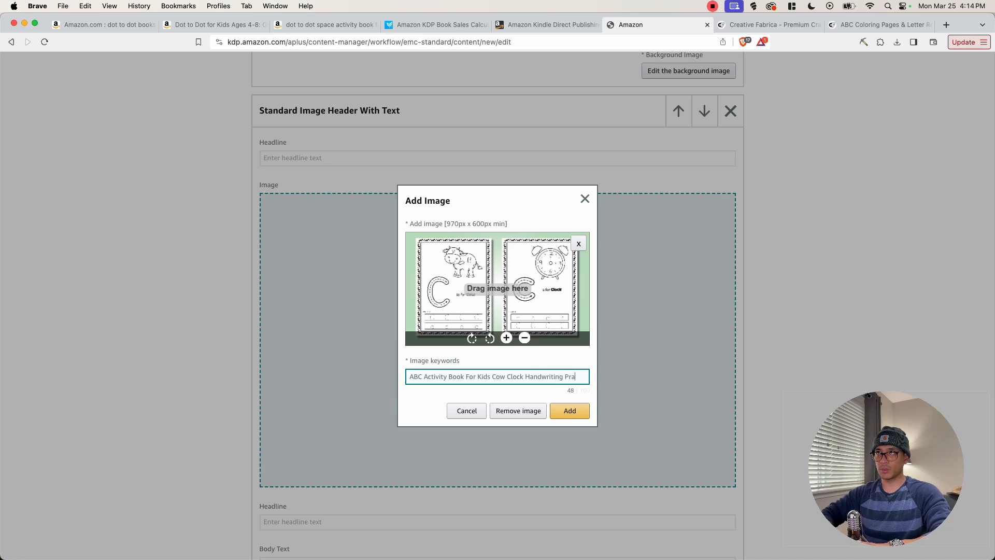
pyautogui.write('ctice')
pyautogui.click(570, 411)
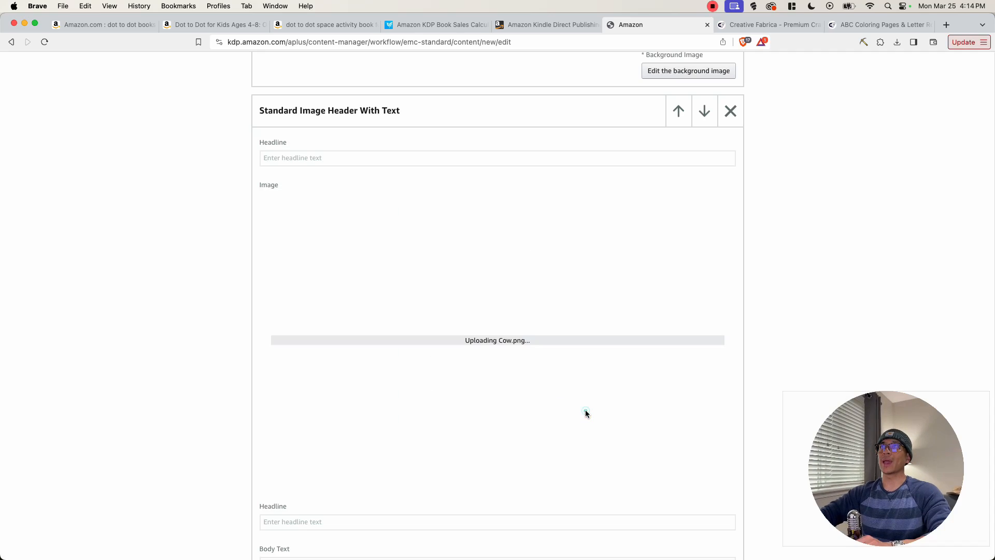
# Preview the A+ content to check the alphabet banner and the cow and clock image together
pyautogui.scroll(10, 518, 395)
pyautogui.click(69, 305)
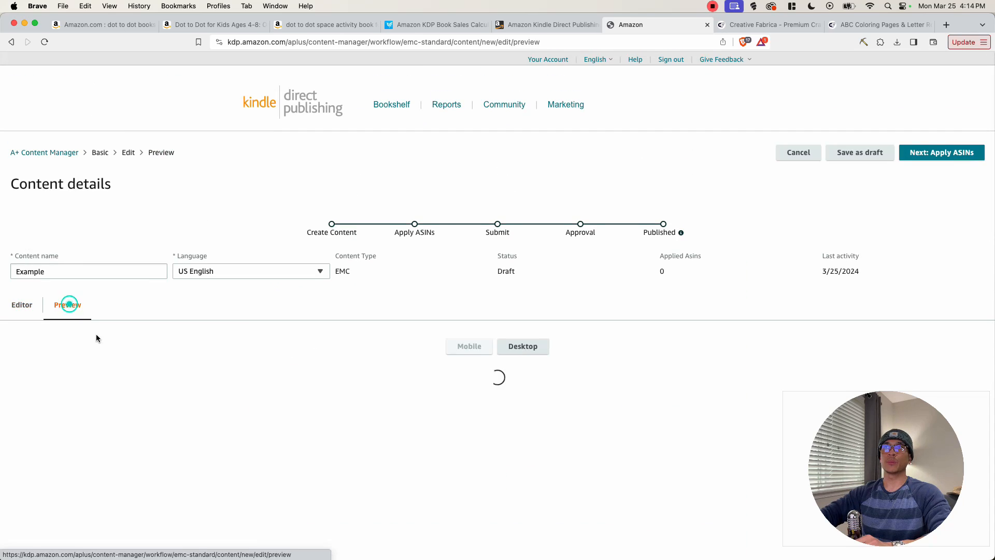
pyautogui.scroll(-5, 101, 332)
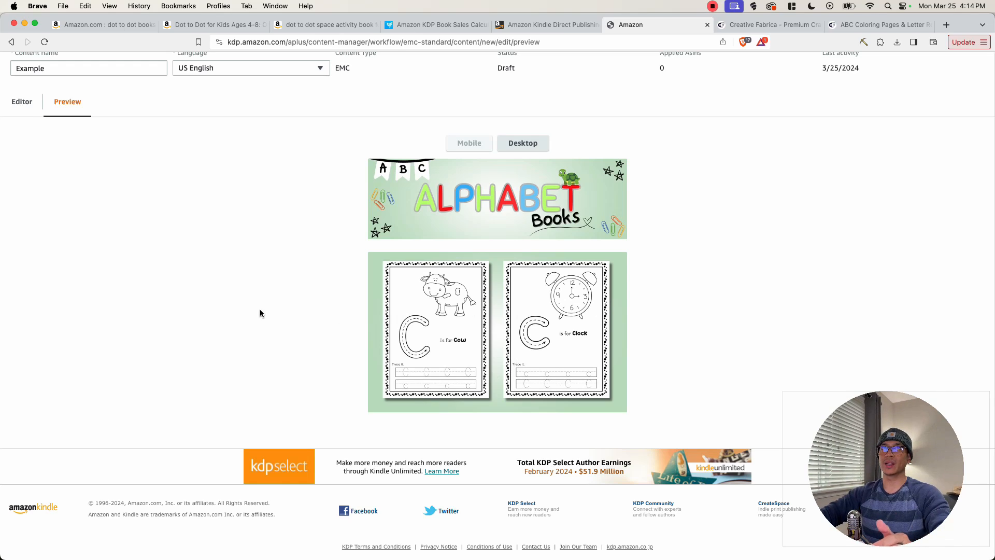
# Return to editing and set the headline above the cow and clock image to "ABC Activity Book For Kids"
pyautogui.click(17, 103)
pyautogui.scroll(-5, 174, 280)
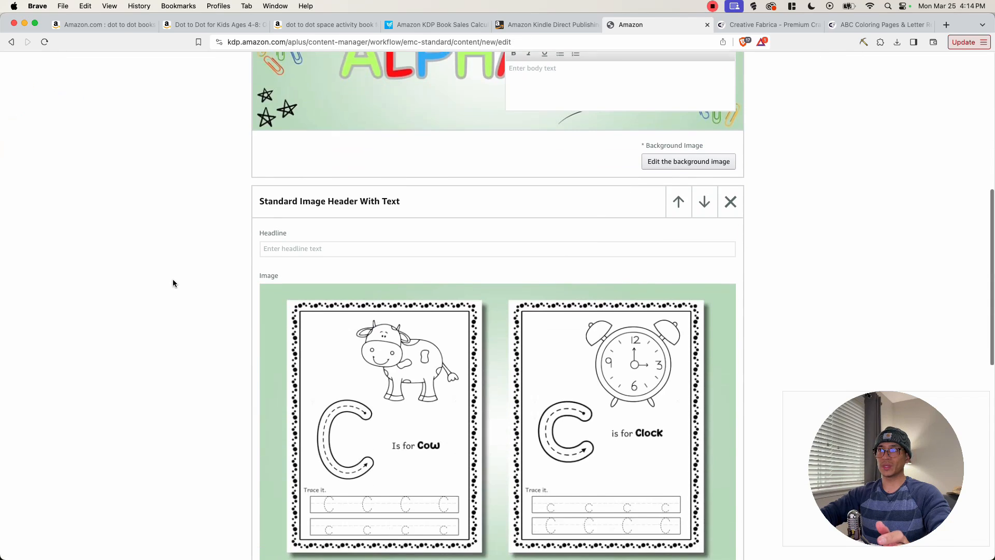
pyautogui.scroll(-3, 173, 283)
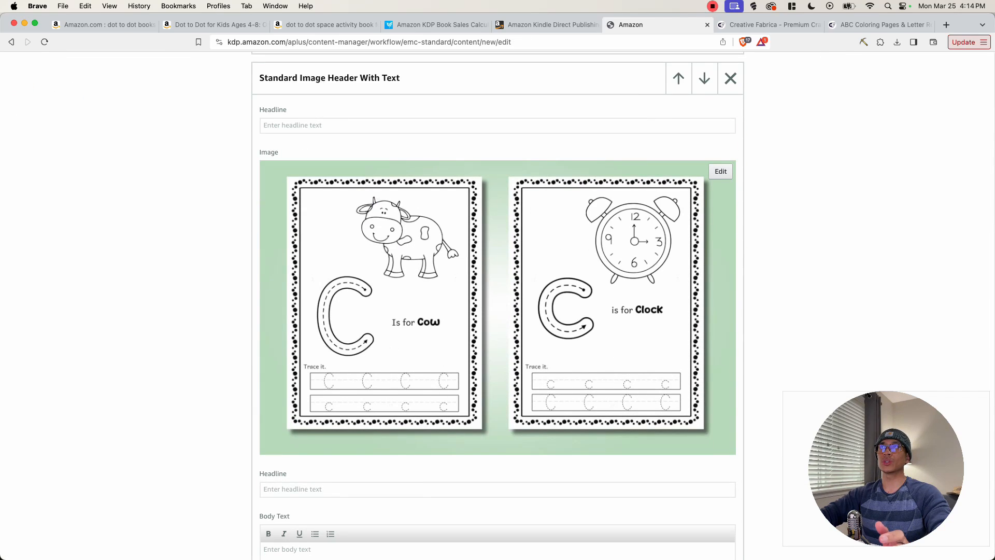
pyautogui.scroll(-2, 540, 363)
pyautogui.moveTo(496, 237)
pyautogui.scroll(5, 227, 284)
pyautogui.click(226, 285)
pyautogui.click(265, 268)
pyautogui.click(553, 271)
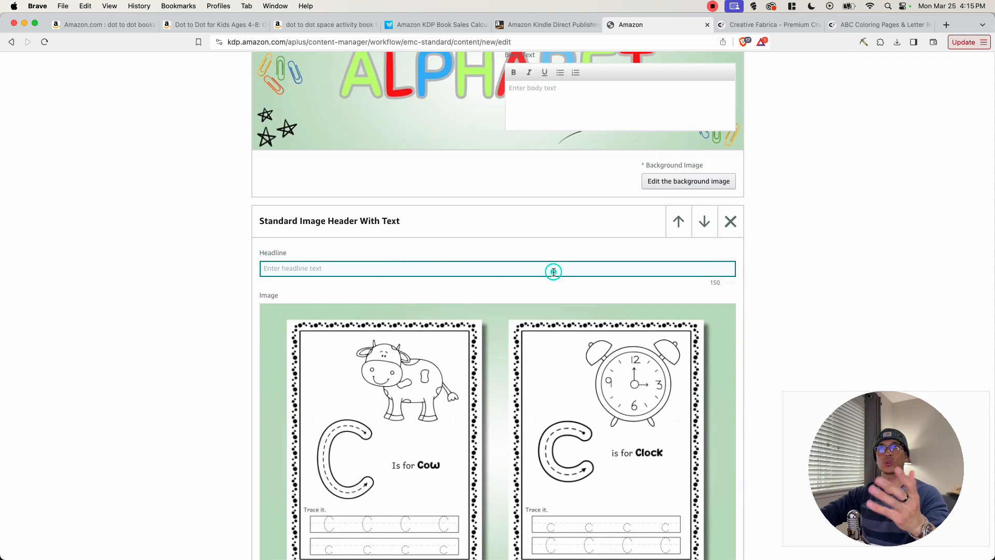
pyautogui.write('ABC Activity Book For Kids')
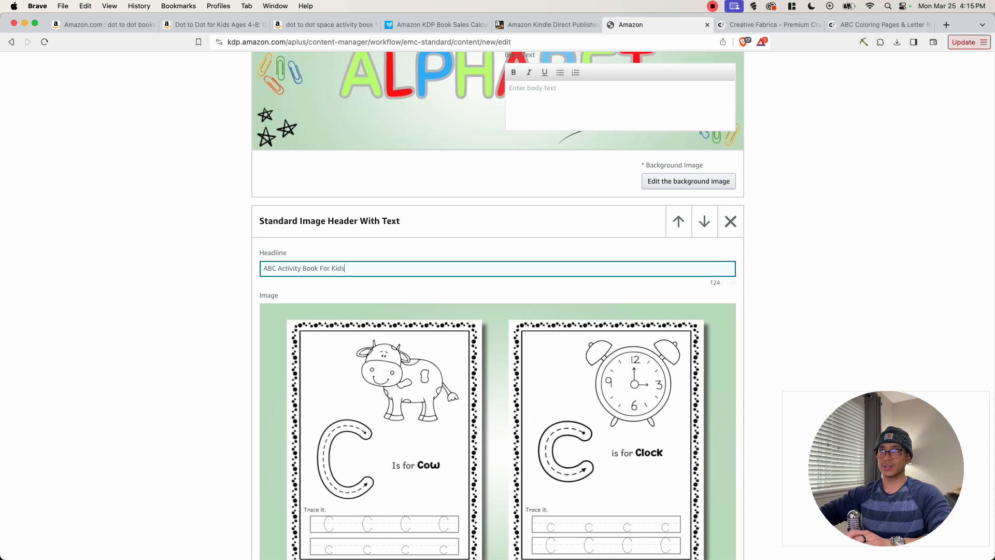
# Preview the content again and examine how the headline sits between the banner and the cow and clock image
pyautogui.scroll(5, 497, 306)
pyautogui.scroll(-1, 52, 155)
pyautogui.click(67, 139)
pyautogui.click(366, 297)
pyautogui.moveTo(495, 295)
pyautogui.mouseDown()
pyautogui.moveTo(362, 298)
pyautogui.moveTo(497, 298)
pyautogui.mouseUp()
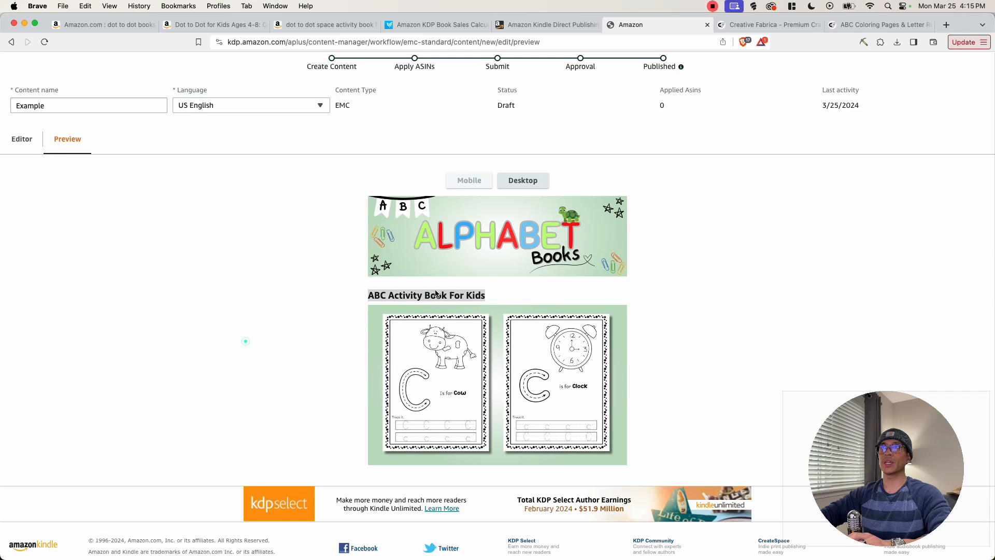
pyautogui.click(516, 297)
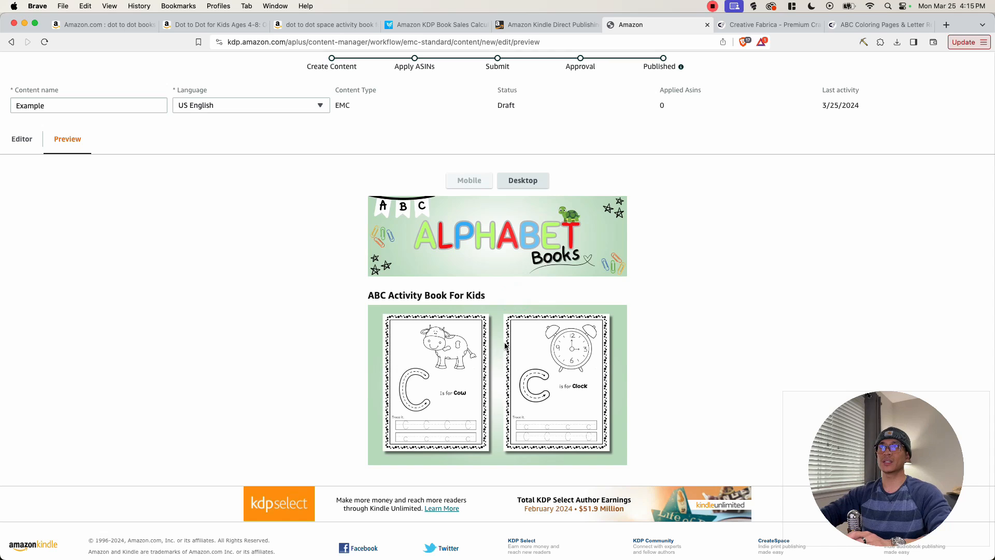
pyautogui.moveTo(492, 298); pyautogui.dragTo(357, 296)
pyautogui.click(382, 297)
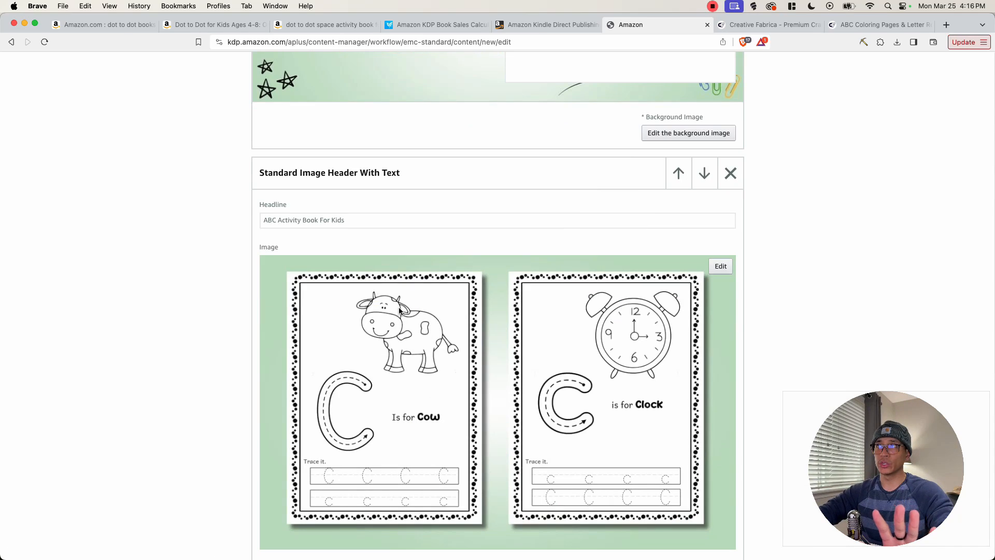
# Add a Standard Comparison Chart module below the cow and clock image module
pyautogui.scroll(5, 375, 336)
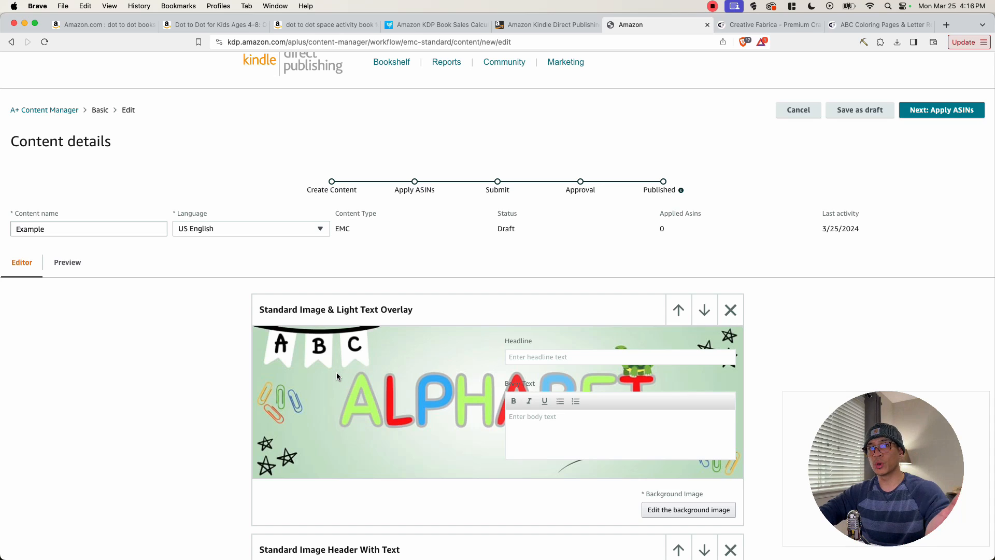
pyautogui.scroll(1, 328, 362)
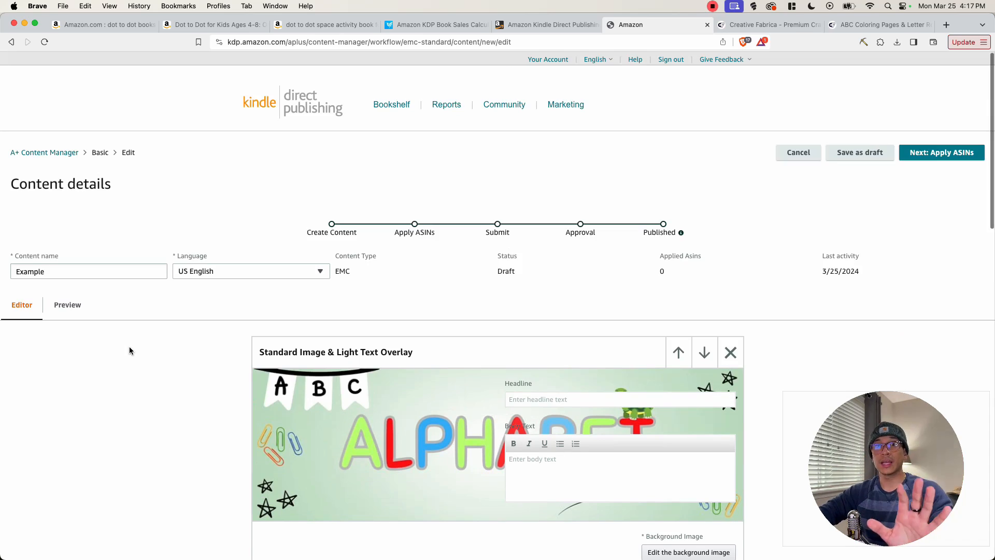
pyautogui.scroll(-10, 129, 346)
pyautogui.scroll(-1, 130, 351)
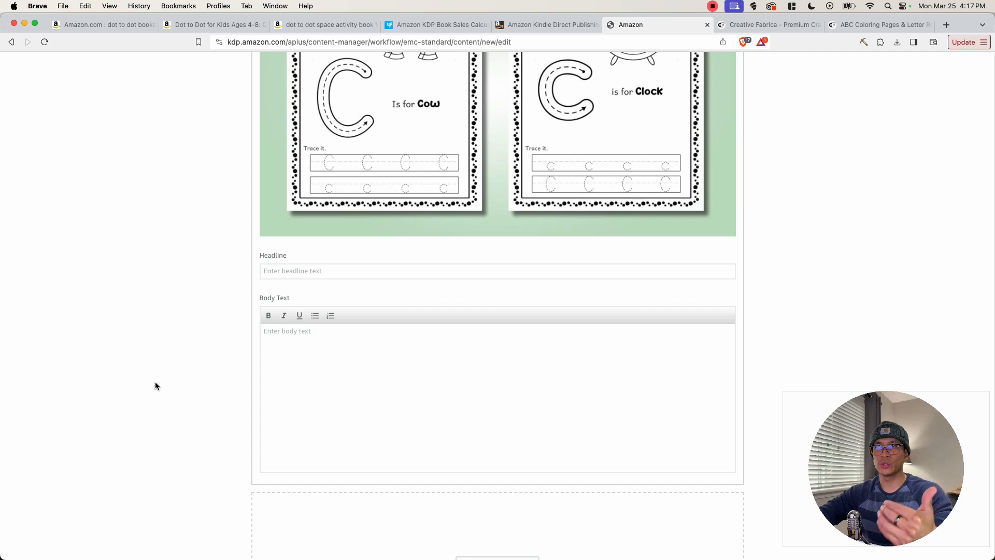
pyautogui.scroll(-5, 156, 384)
pyautogui.click(487, 370)
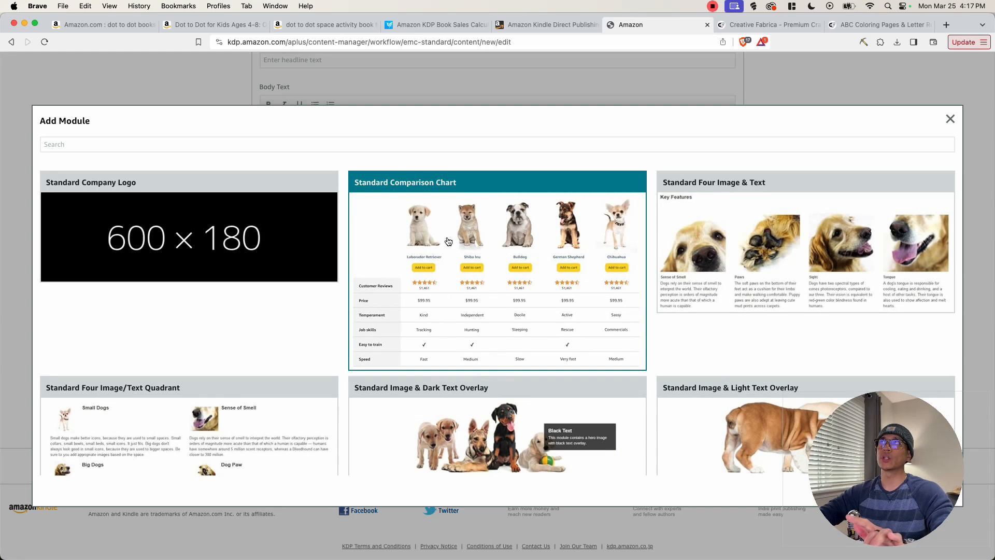
pyautogui.click(459, 272)
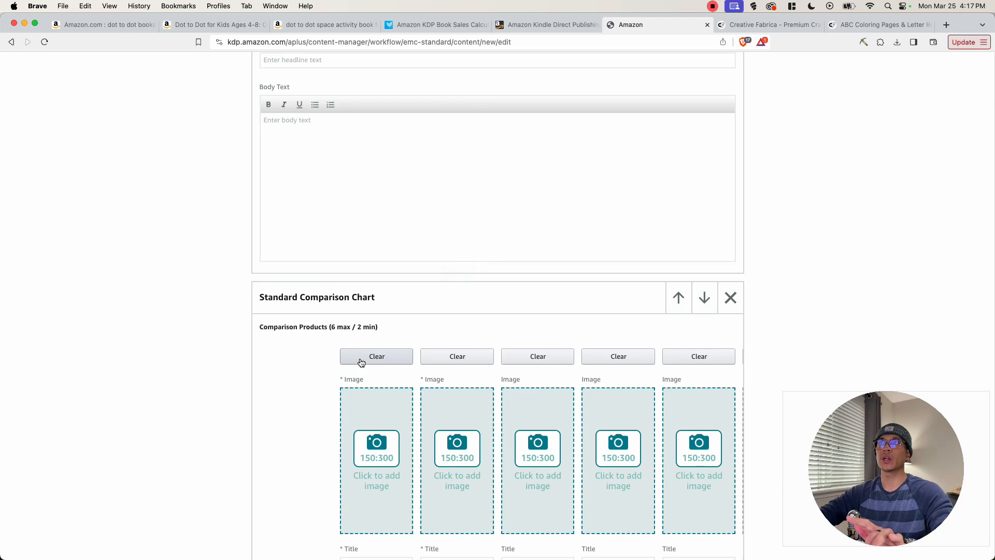
# Examine the comparison chart's image, title, ASIN and column highlight options for the first product
pyautogui.scroll(-4, 646, 261)
pyautogui.scroll(-1, 699, 376)
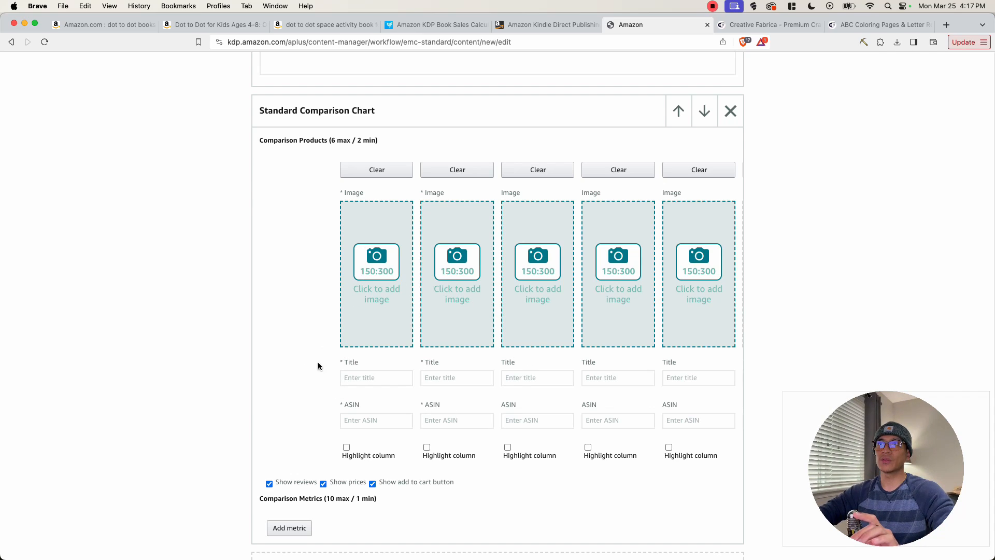
pyautogui.scroll(12, 320, 382)
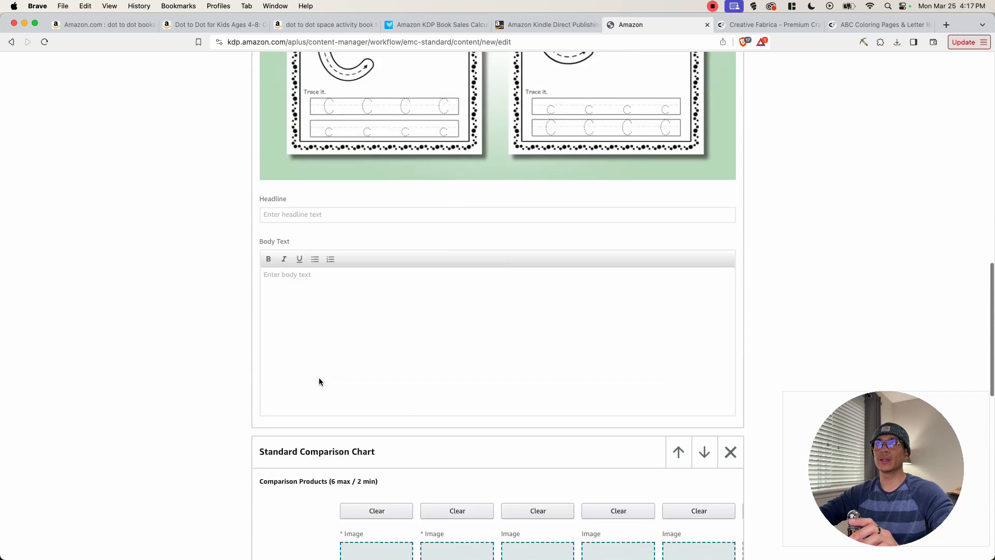
pyautogui.scroll(-12, 553, 270)
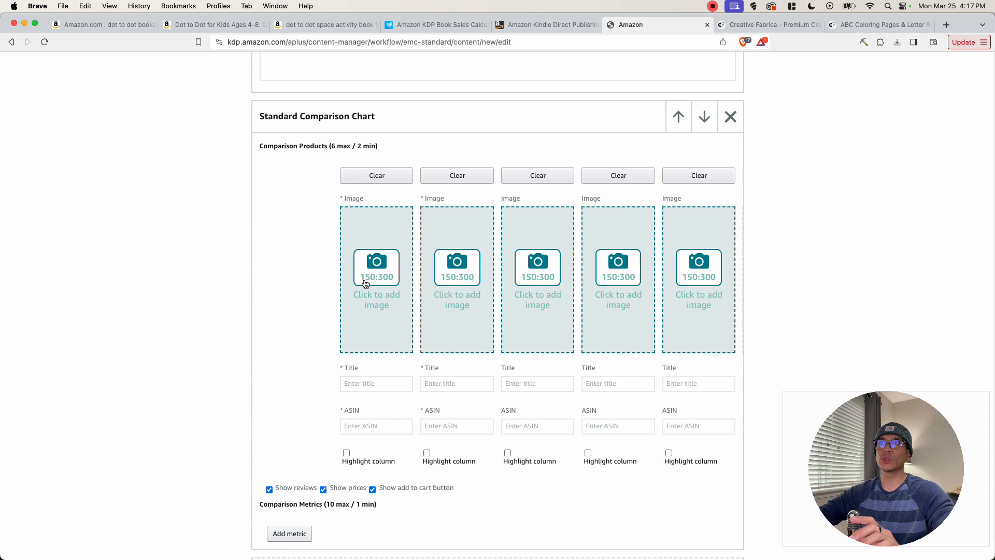
pyautogui.click(342, 388)
pyautogui.click(343, 427)
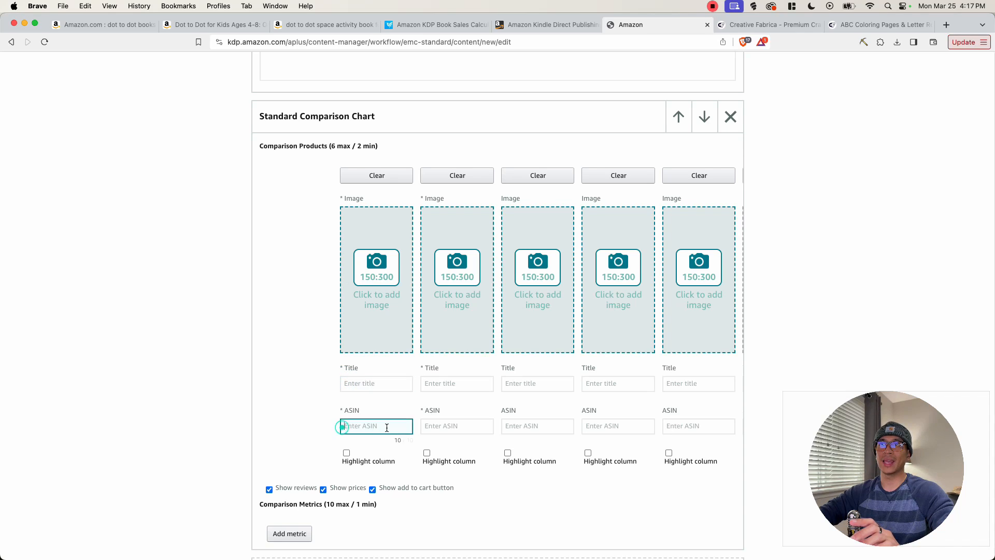
pyautogui.click(347, 456)
# Add a comparison metric named "Type" to the chart
pyautogui.scroll(-2, 317, 464)
pyautogui.click(289, 470)
pyautogui.scroll(-2, 292, 470)
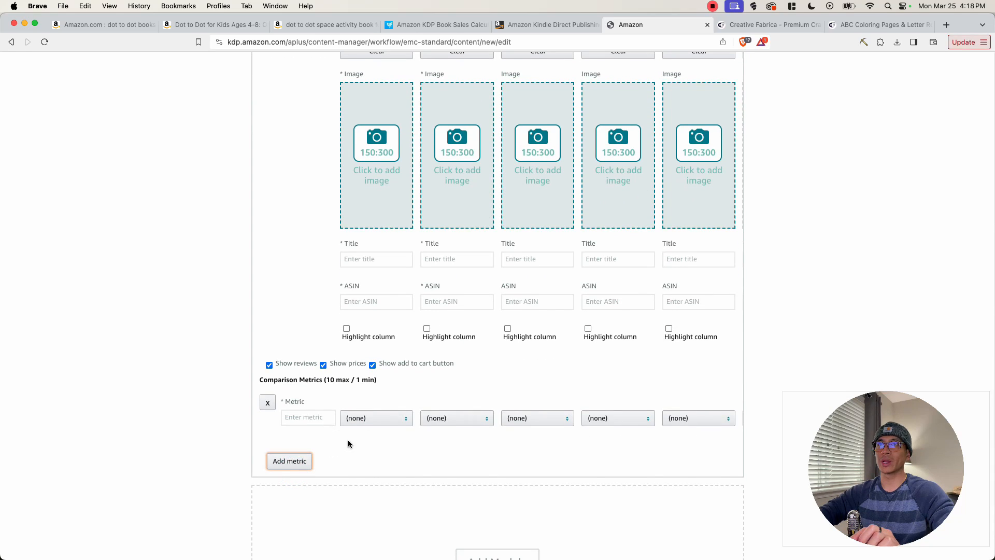
pyautogui.click(305, 418)
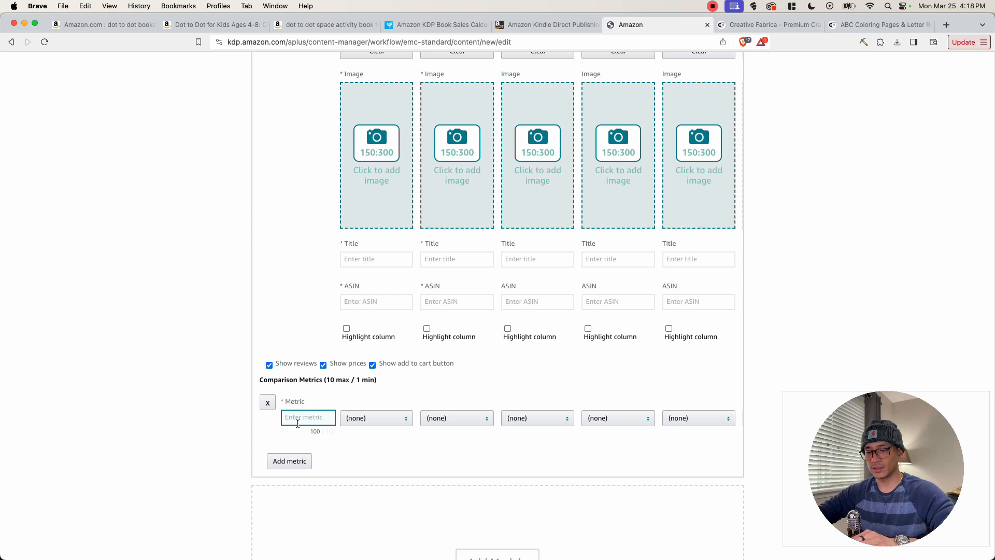
pyautogui.write('Type')
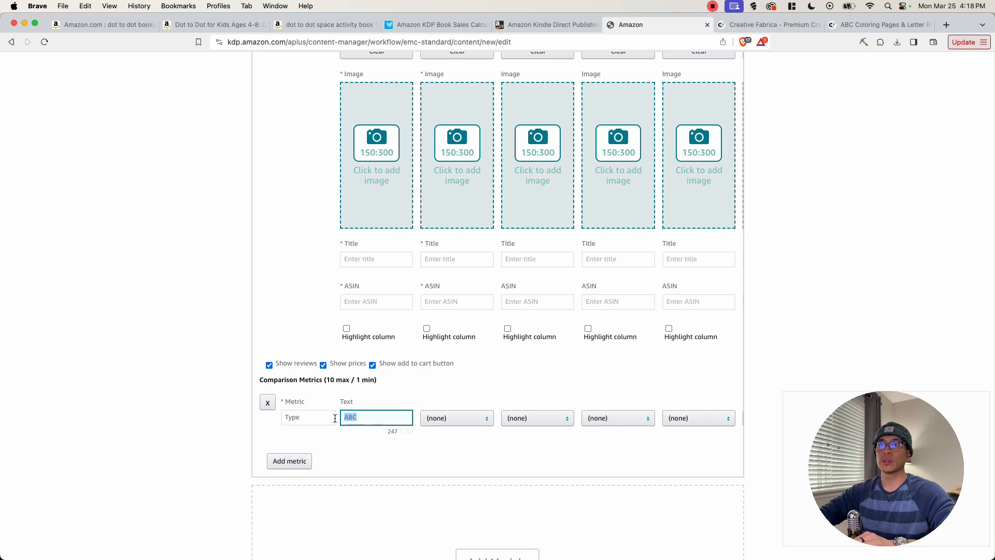
# Fill the Type metric with the text "Practice Handwriting" for the first product and "Practice Coloring" for the second
pyautogui.write('Practice Handwriti')
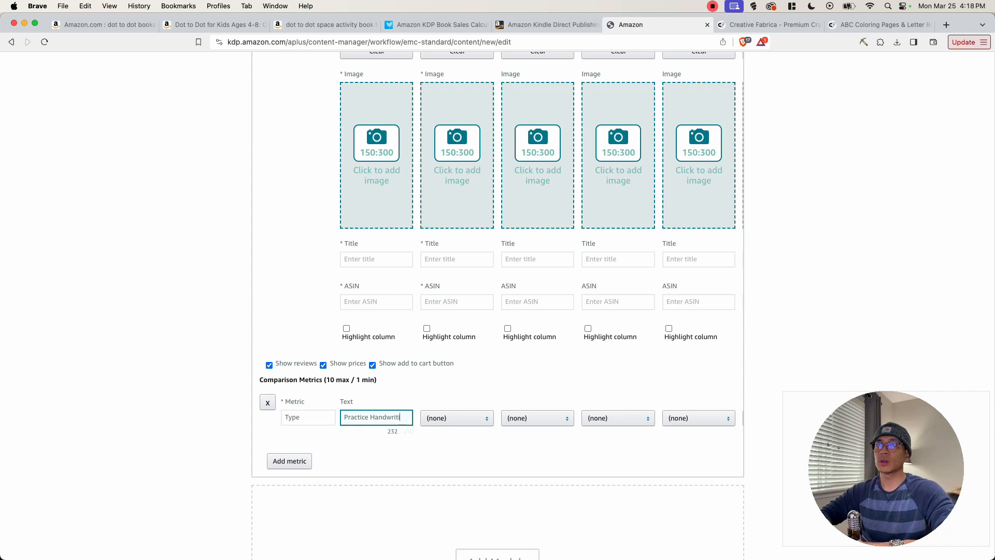
pyautogui.click(437, 417)
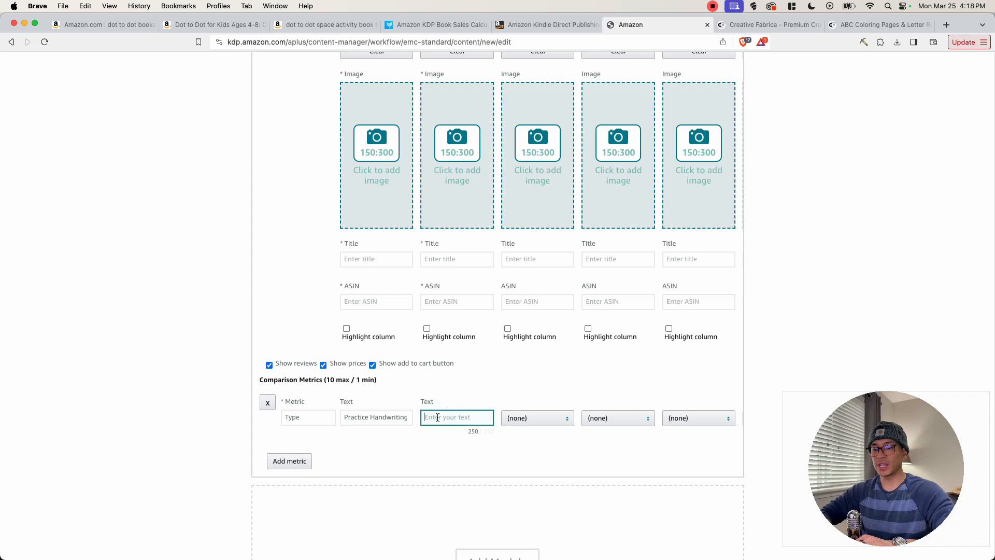
pyautogui.write('P')
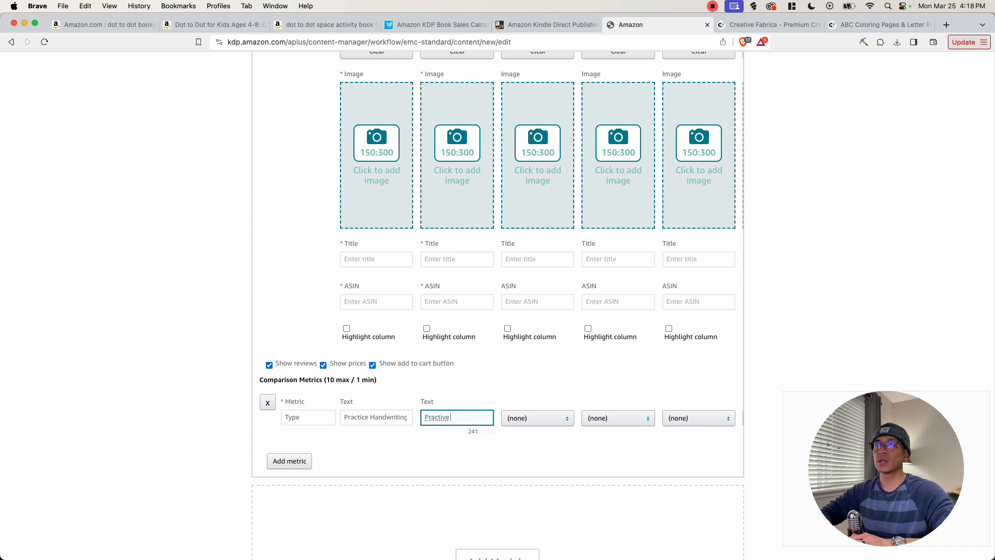
pyautogui.write('ractice Coloring')
# Add a second metric named "For Kids" and give the first two products a check mark for it
pyautogui.click(284, 461)
pyautogui.click(312, 470)
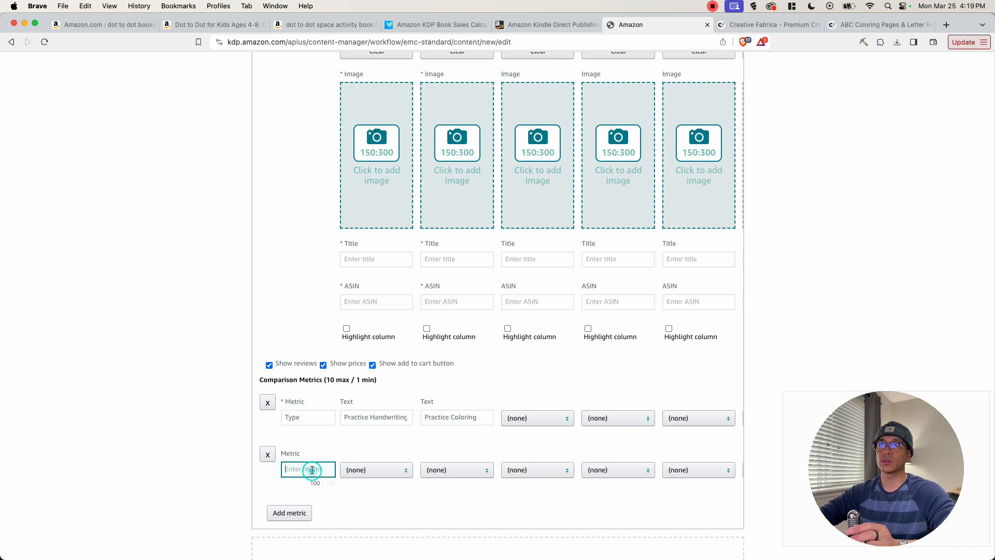
pyautogui.write('For Kids')
pyautogui.click(363, 470)
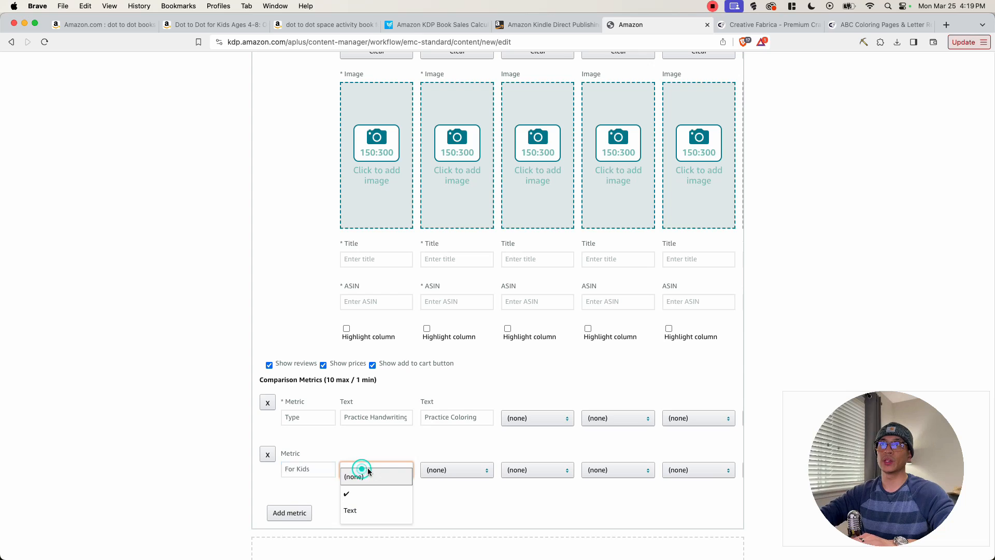
pyautogui.click(356, 495)
pyautogui.click(435, 470)
pyautogui.click(446, 493)
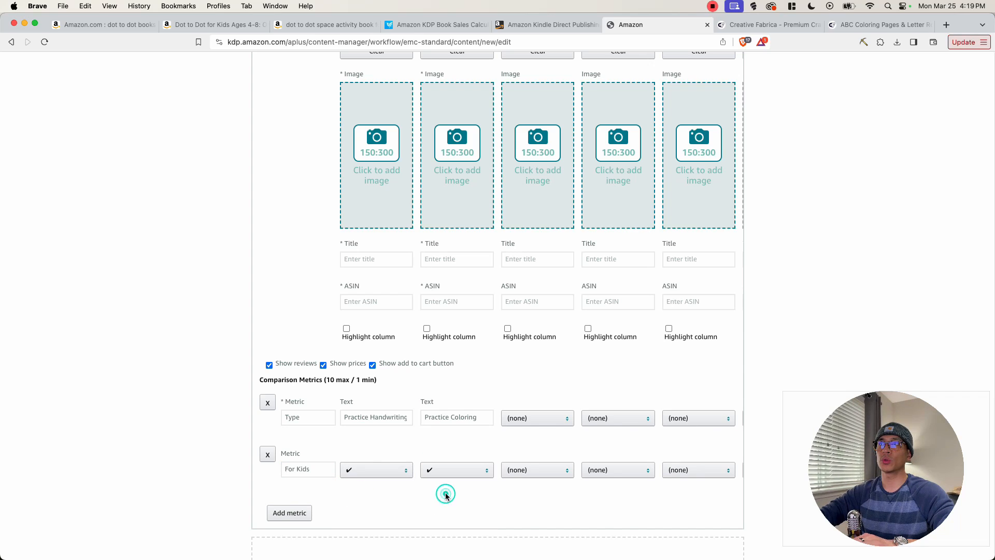
# Switch to Canva and create a new custom-size design of 150 × 300 px
pyautogui.scroll(4, 388, 355)
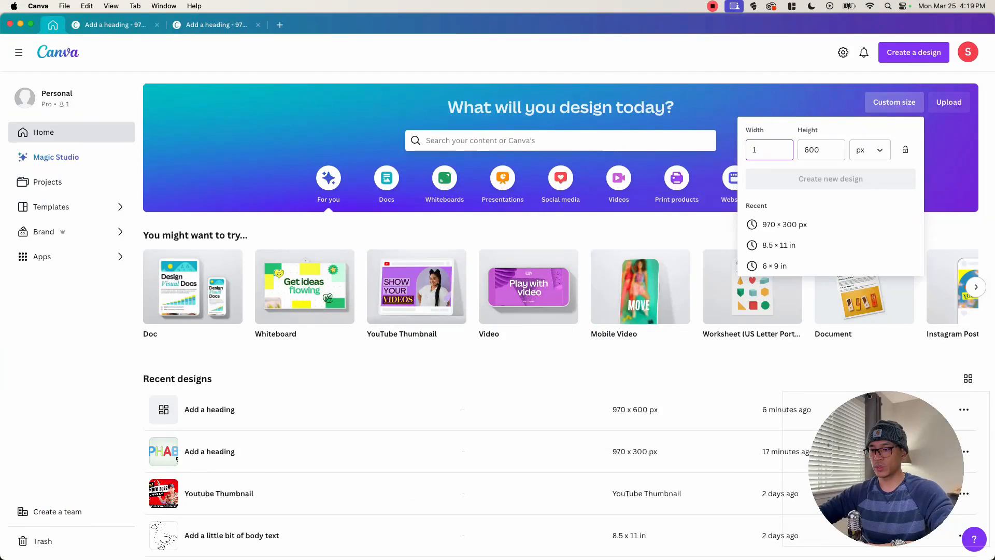
pyautogui.write('50')
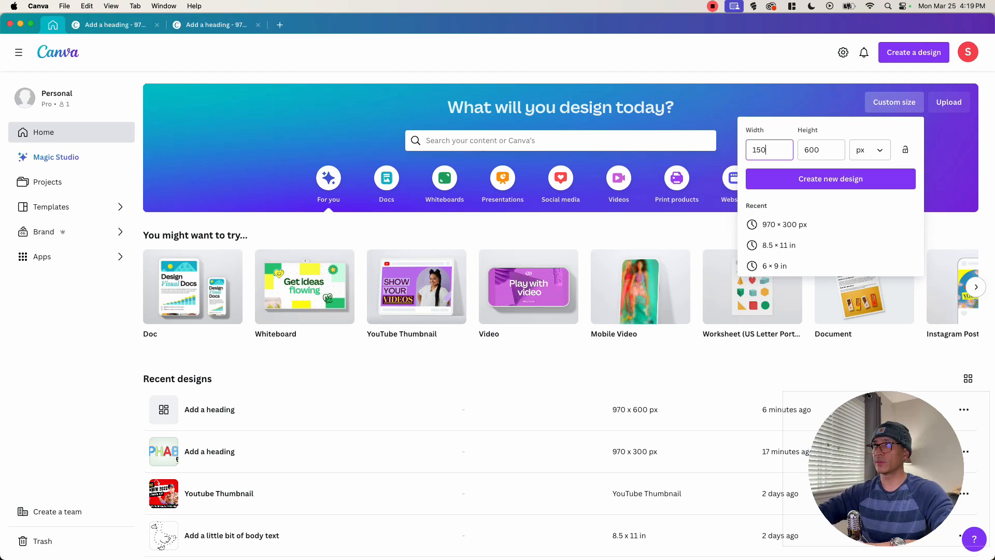
pyautogui.doubleClick(819, 149)
pyautogui.write('300')
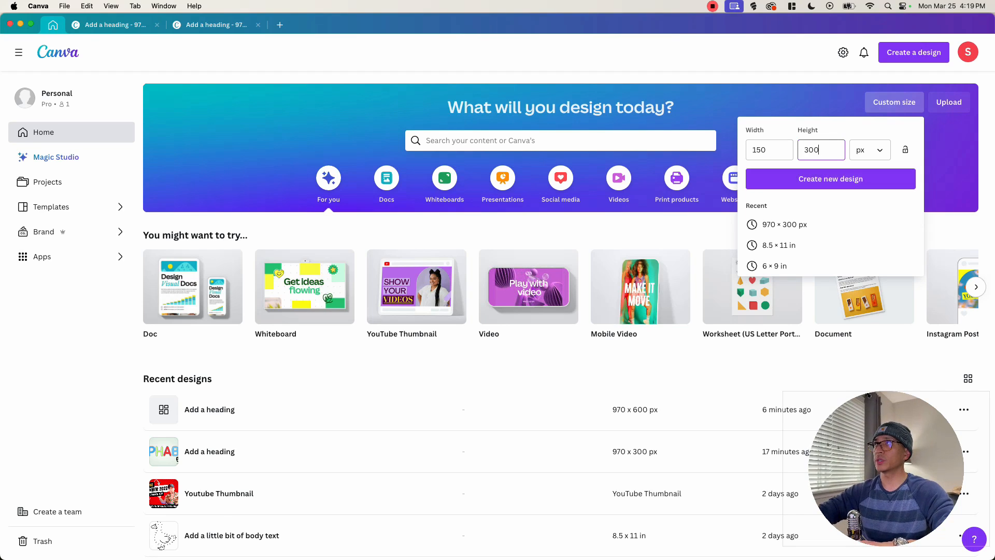
pyautogui.press('Return')
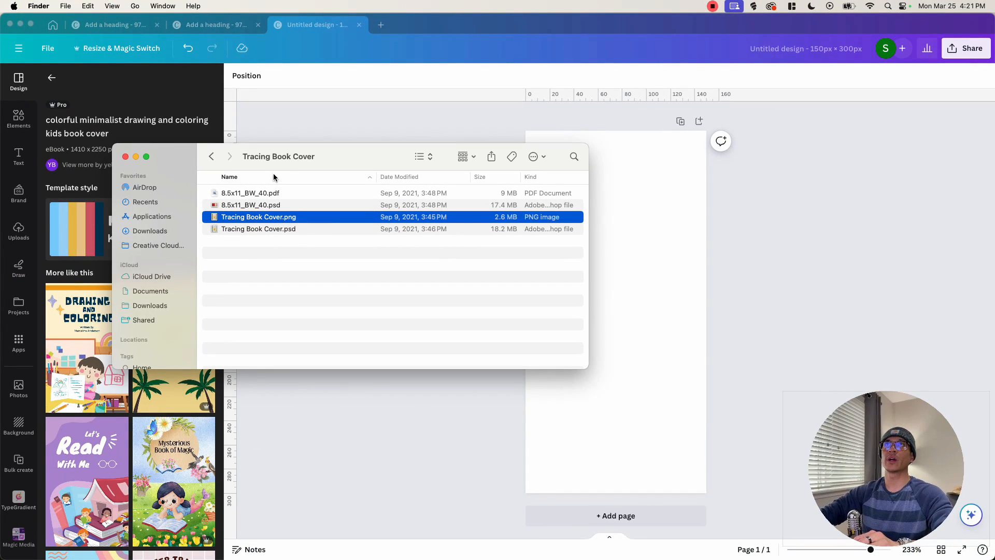
# Import "Tracing Book Cover.png" from the Tracing Book Cover folder in Finder and place it on the blank page
pyautogui.moveTo(251, 185); pyautogui.dragTo(221, 210)
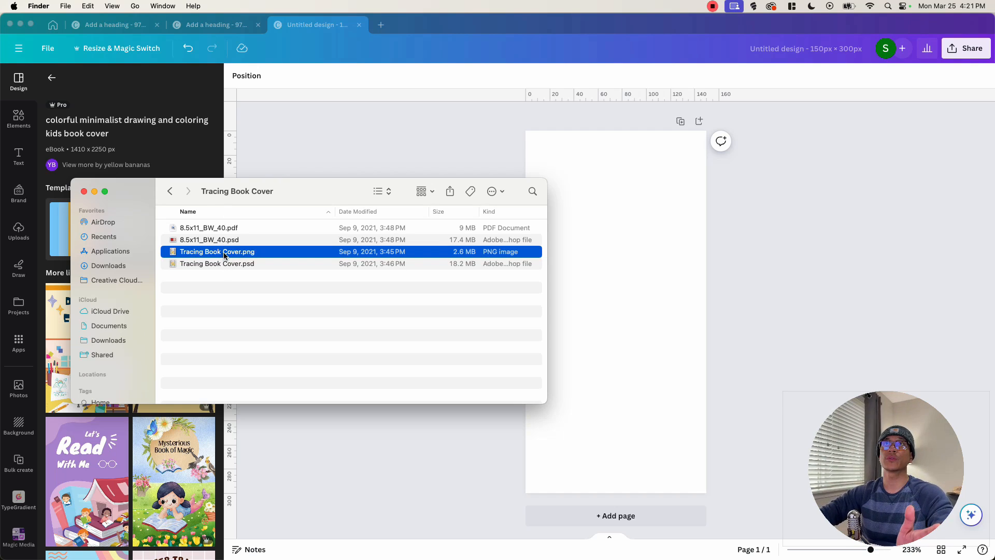
pyautogui.moveTo(221, 256); pyautogui.dragTo(637, 336)
pyautogui.click(775, 312)
pyautogui.moveTo(603, 315)
pyautogui.mouseDown()
pyautogui.moveTo(625, 412)
pyautogui.moveTo(594, 348)
pyautogui.moveTo(604, 323)
pyautogui.mouseUp()
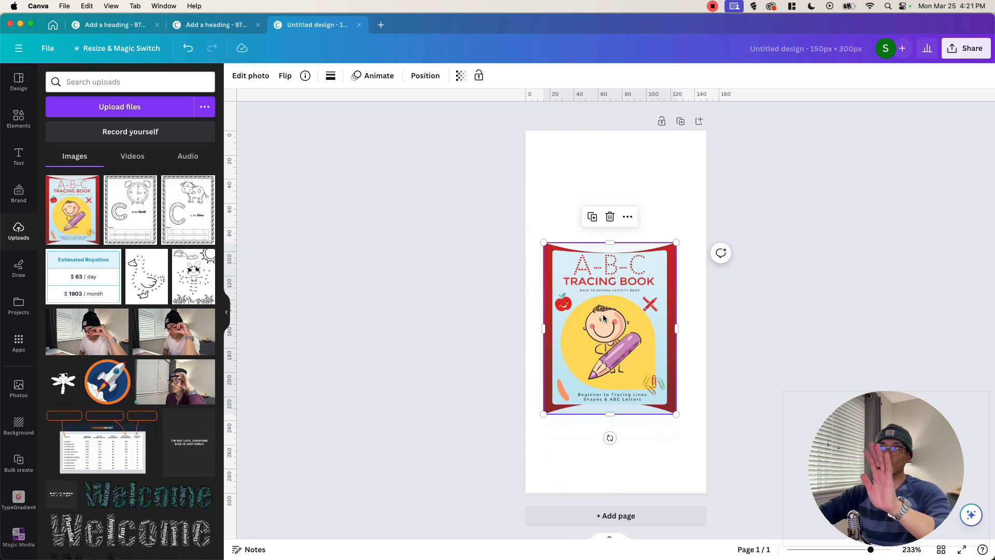
# Align the tracing book cover to the page's bottom edge and enlarge it to fill the full page width
pyautogui.click(227, 312)
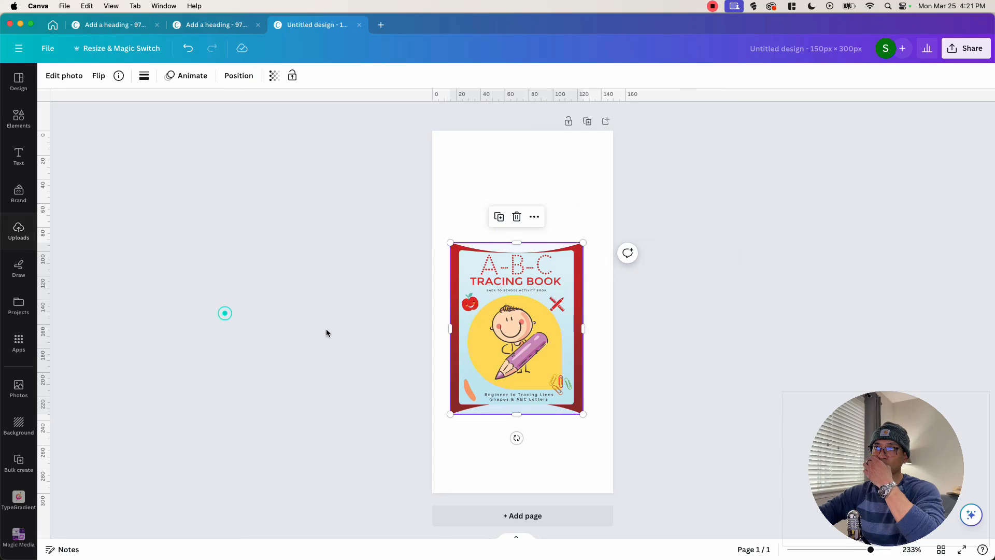
pyautogui.moveTo(515, 351); pyautogui.dragTo(462, 476)
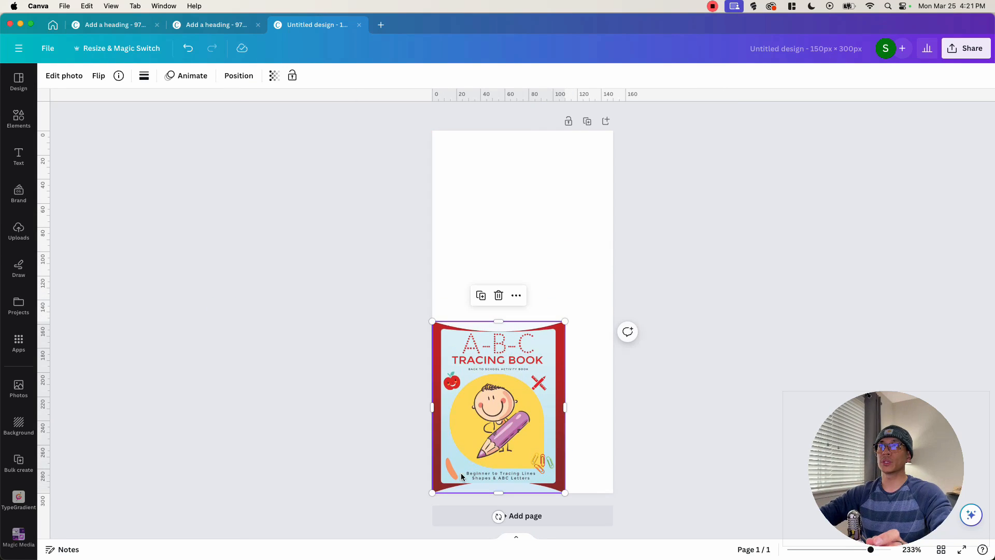
pyautogui.moveTo(564, 323); pyautogui.dragTo(583, 236)
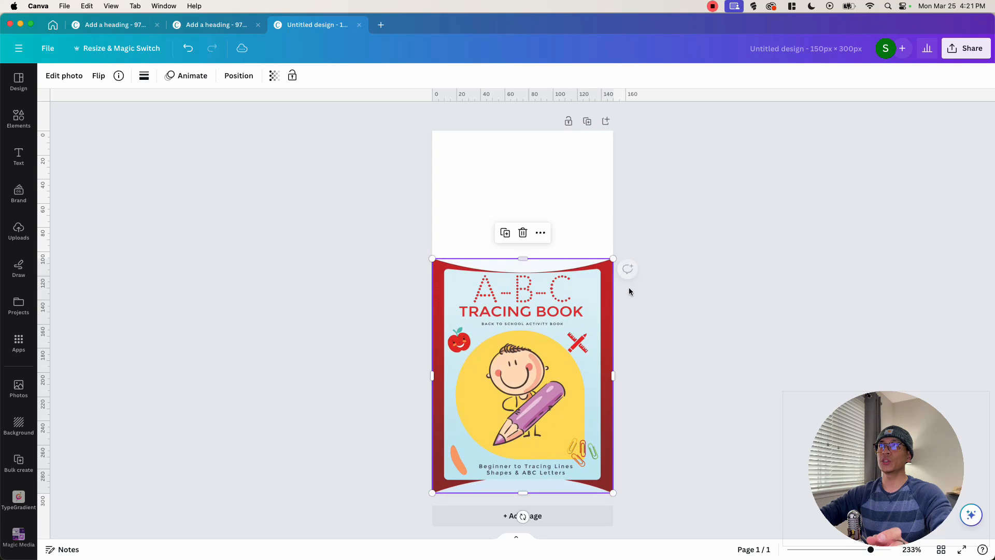
pyautogui.click(669, 300)
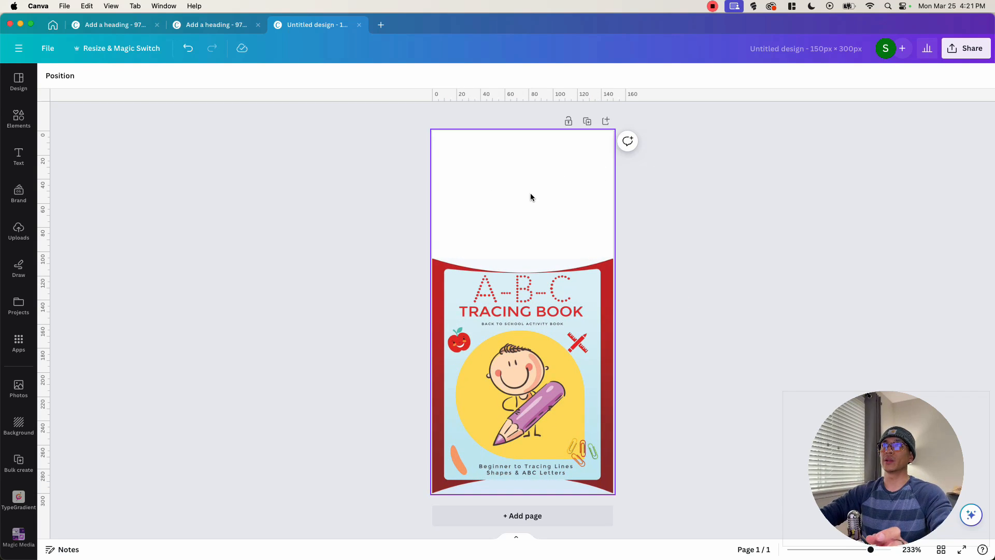
# Download the cover design as a 150 × 300 px PNG with a transparent background
pyautogui.click(965, 48)
pyautogui.click(851, 311)
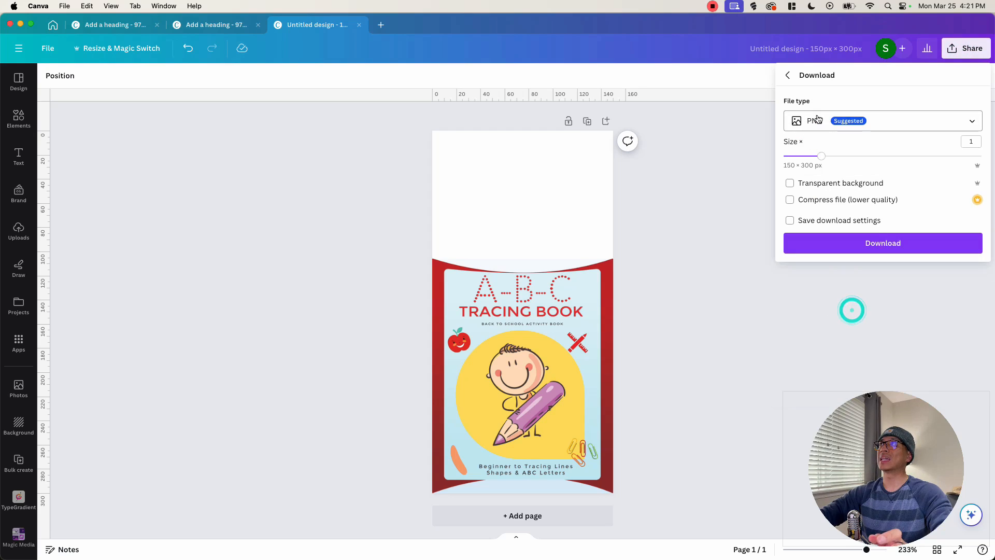
pyautogui.click(843, 182)
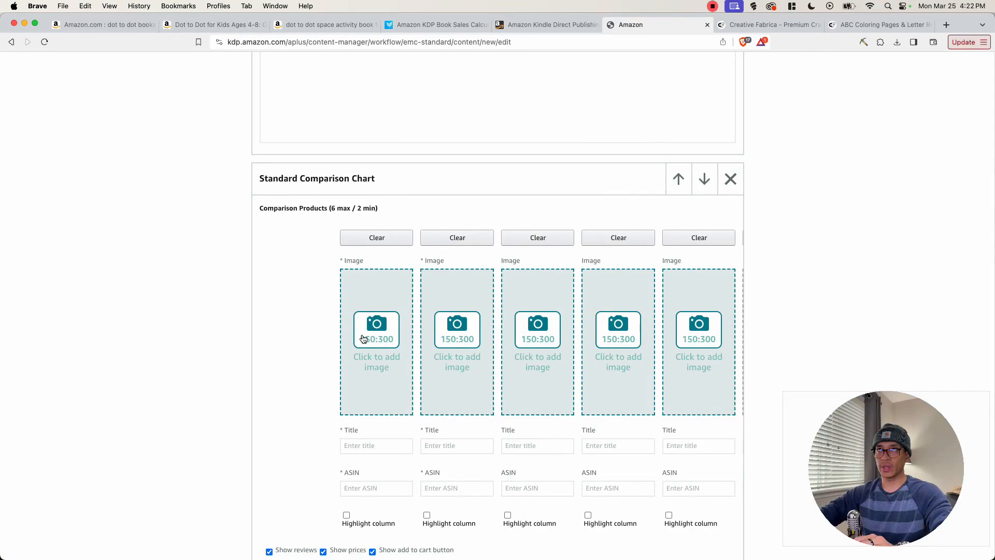
# Switch to the A+ Content editor and upload the tracing book cover as the first comparison product's image
pyautogui.click(364, 338)
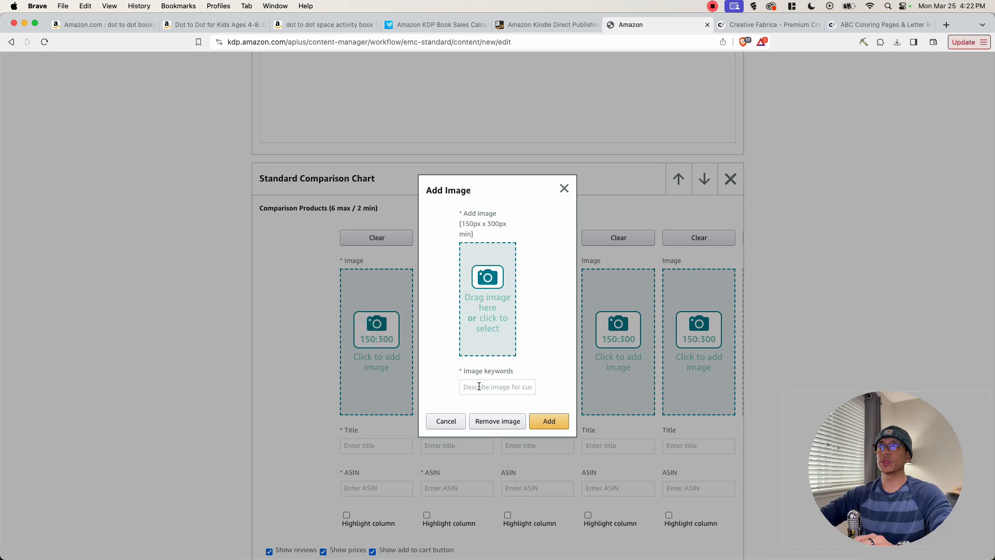
pyautogui.click(477, 285)
pyautogui.click(210, 185)
pyautogui.doubleClick(210, 185)
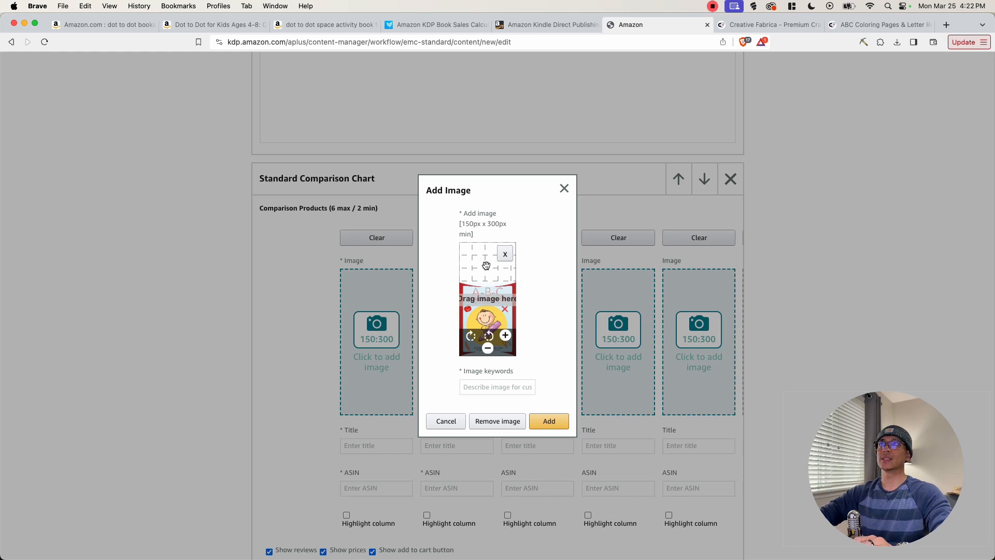
# Enter the image keywords "ABC Activity Practice Handwriting Book Cover" and add the image to the comparison chart
pyautogui.click(495, 388)
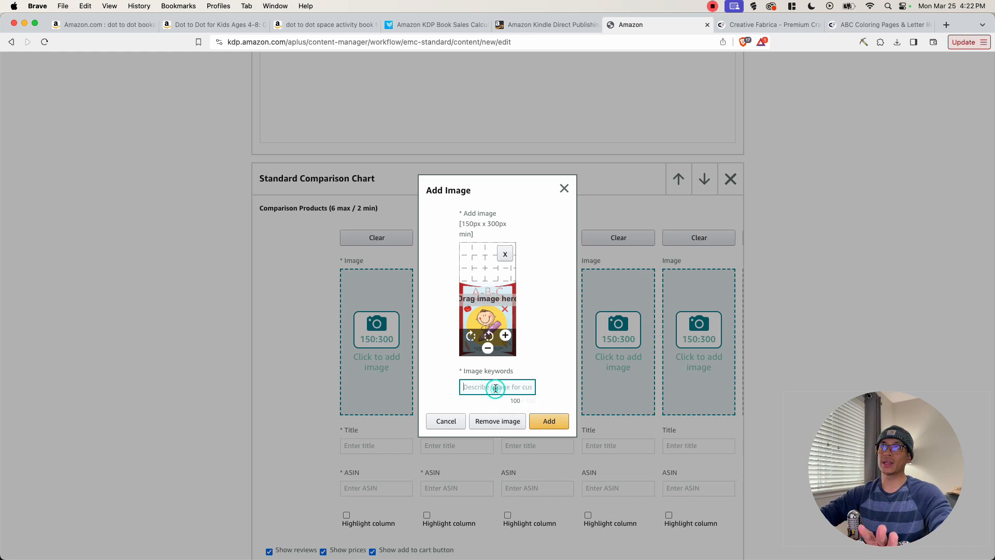
pyautogui.write('ABC ')
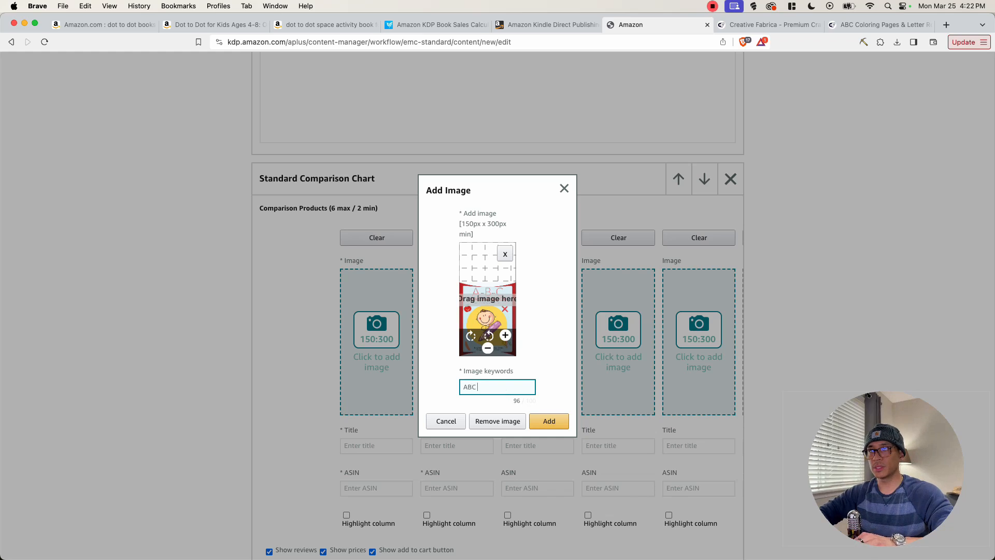
pyautogui.write('Activity P')
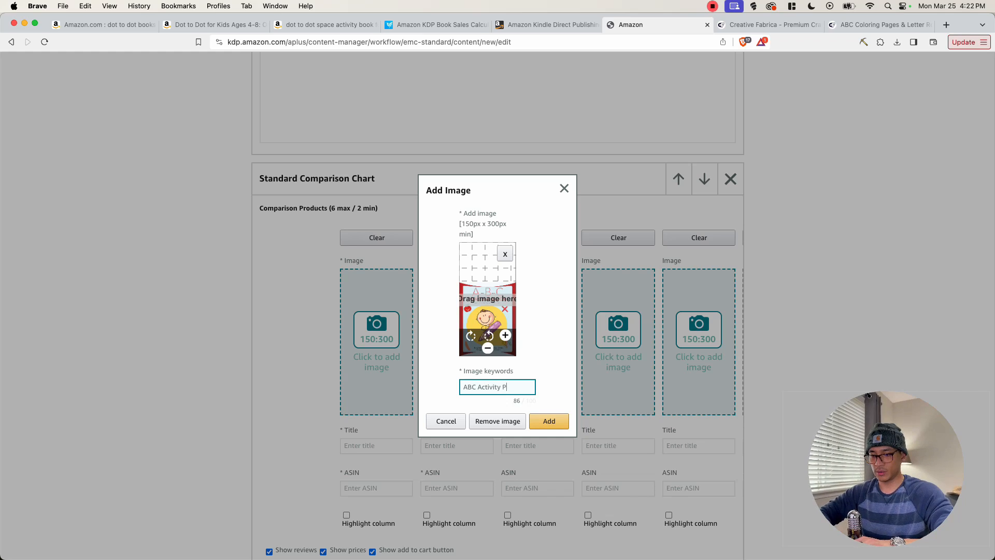
pyautogui.write('ractice H')
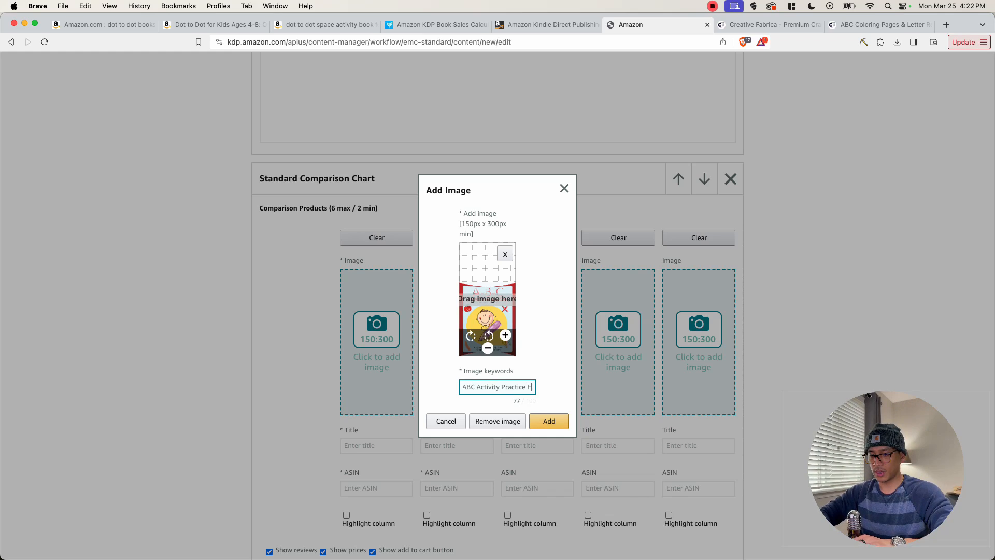
pyautogui.write('andwriting Book Cov')
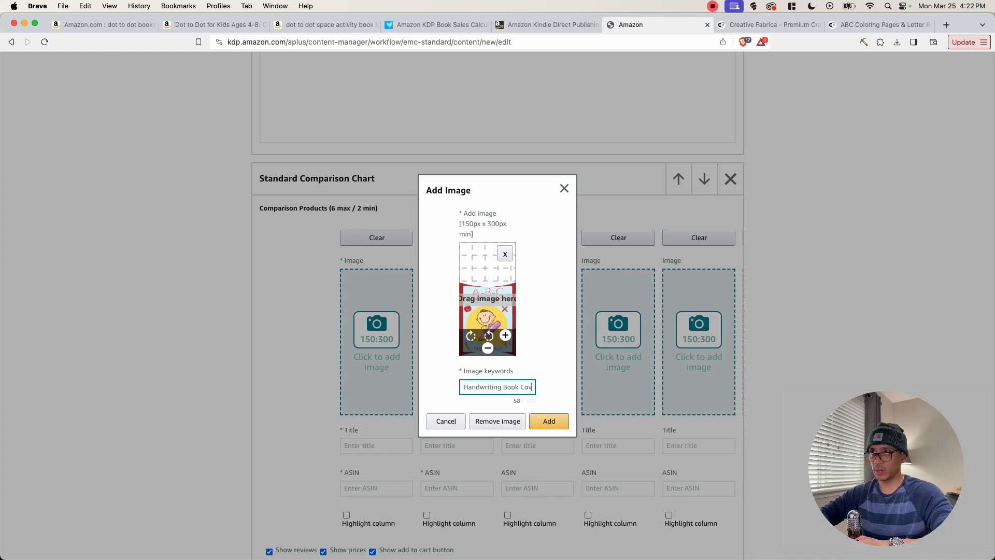
pyautogui.click(541, 415)
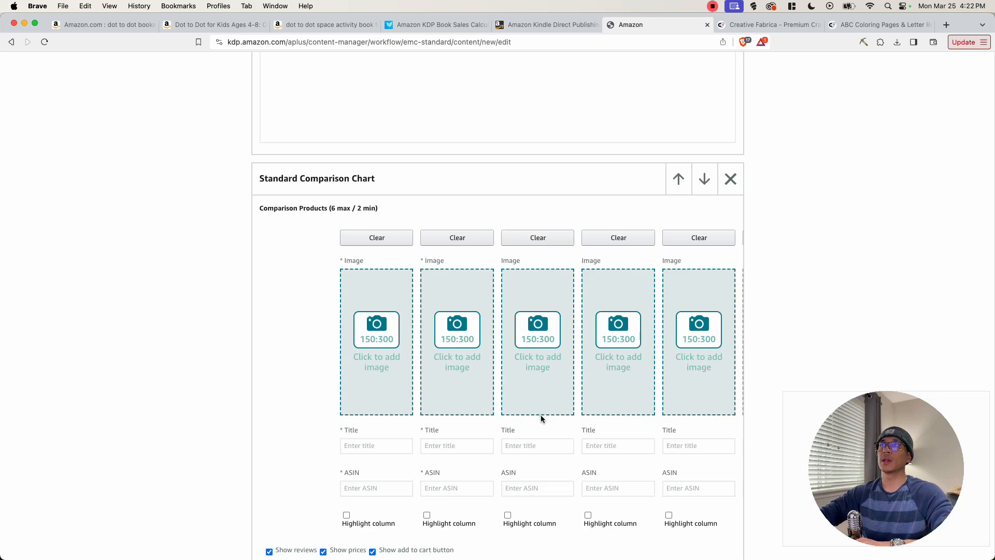
# Give the first comparison product the title "ABC Tracing Book"
pyautogui.scroll(-2, 363, 371)
pyautogui.click(370, 383)
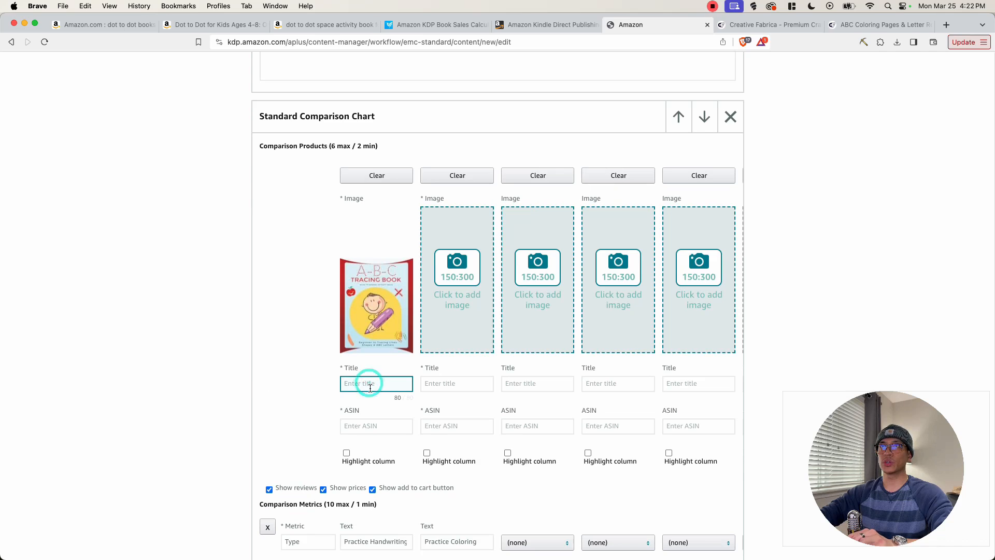
pyautogui.click(393, 383)
pyautogui.click(354, 389)
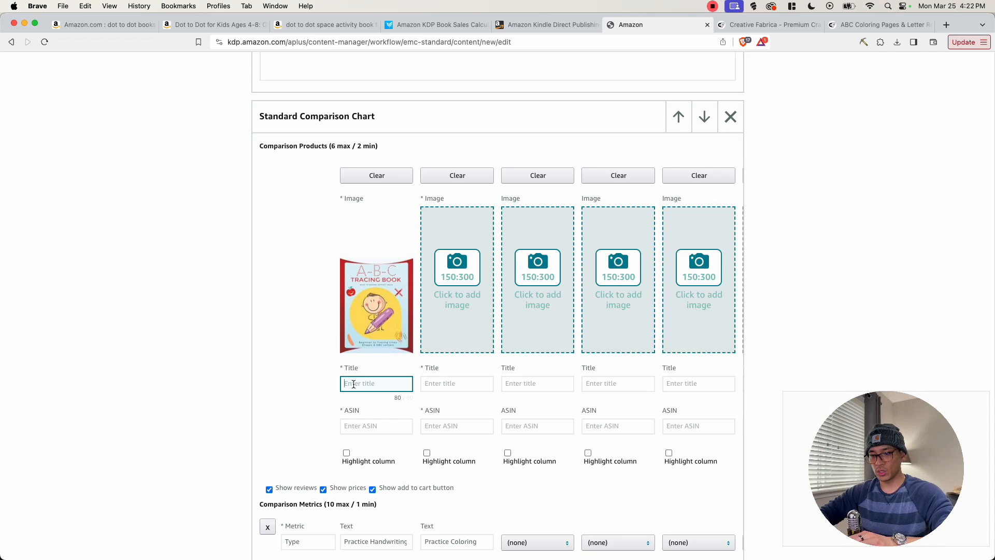
pyautogui.write('ABC')
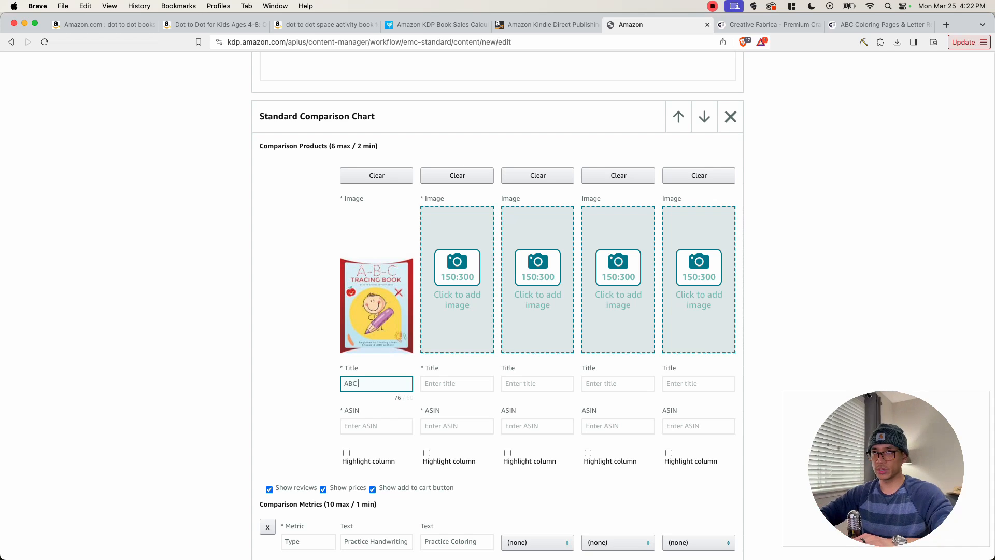
pyautogui.write(' Tracinb')
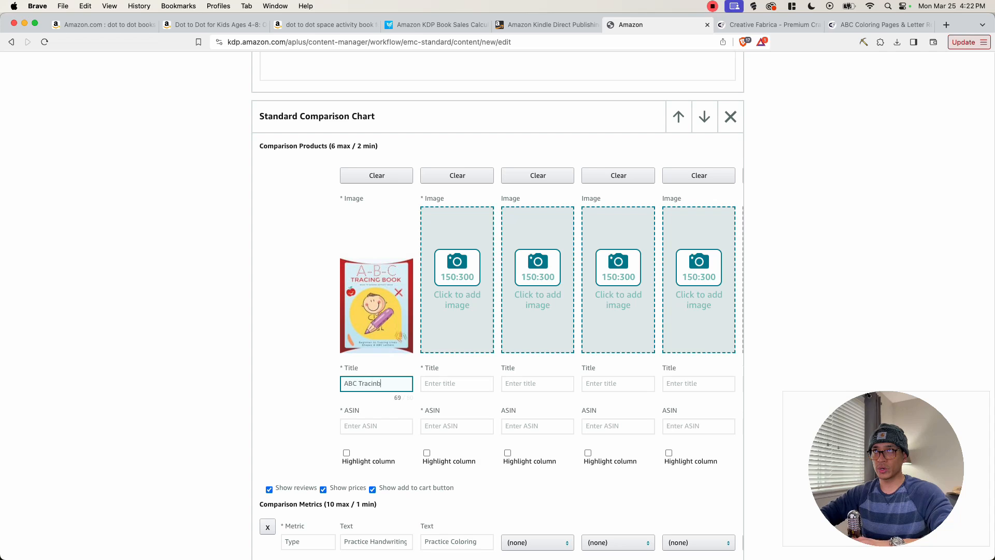
pyautogui.write(' Book')
pyautogui.click(367, 426)
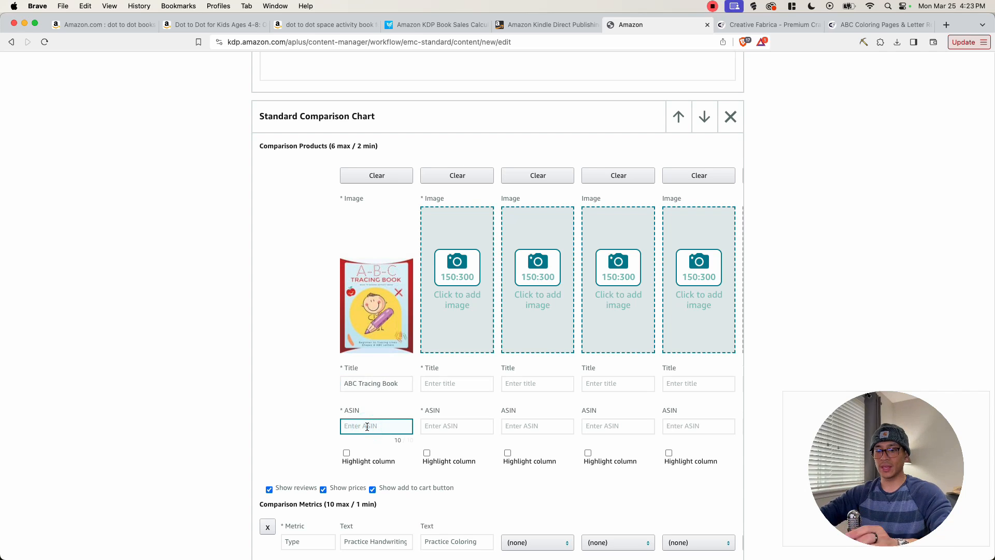
pyautogui.write('12345')
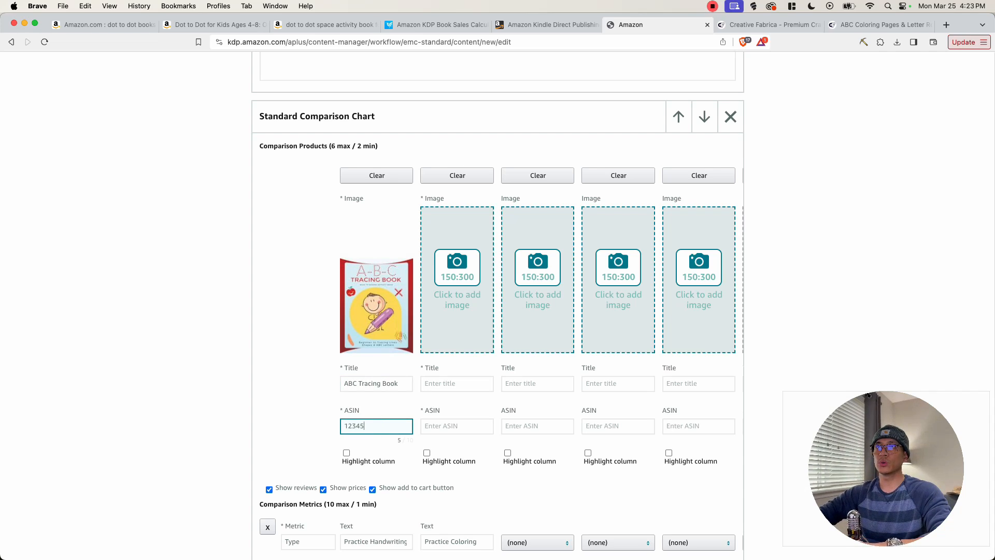
pyautogui.write('67045')
pyautogui.click(346, 329)
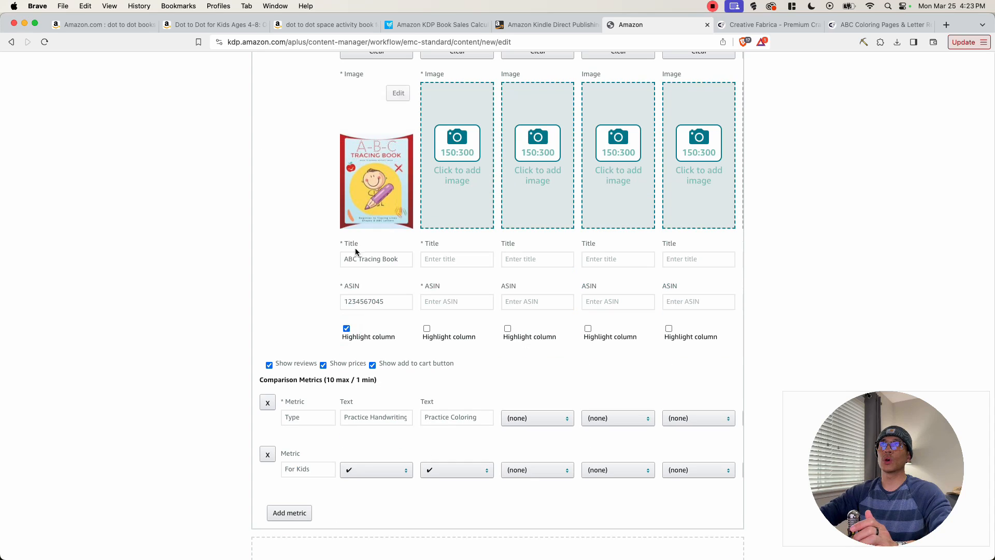
# Preview the A+ Content and examine the header banner, activity page image and comparison chart in the desktop layout
pyautogui.scroll(2, 294, 304)
pyautogui.scroll(10, 294, 303)
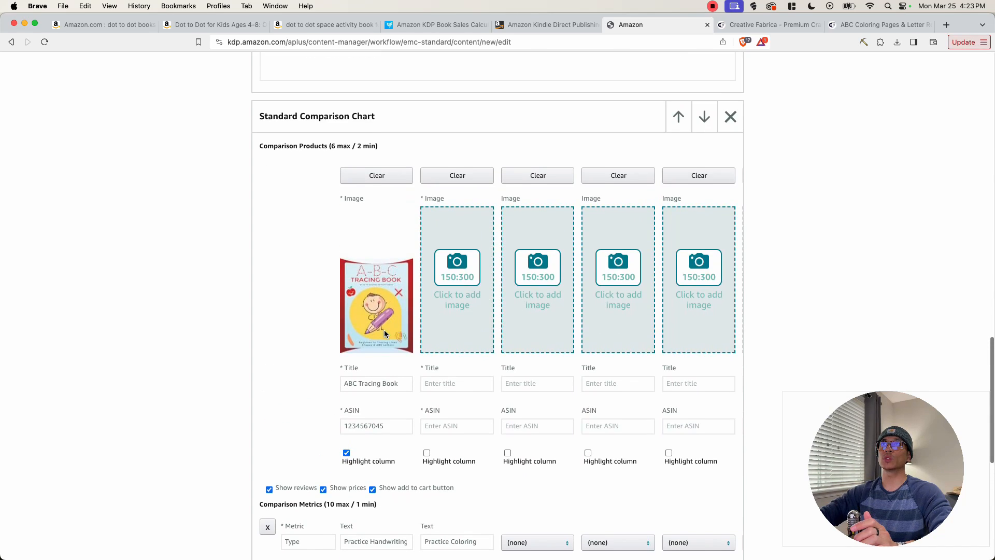
pyautogui.scroll(15, 207, 275)
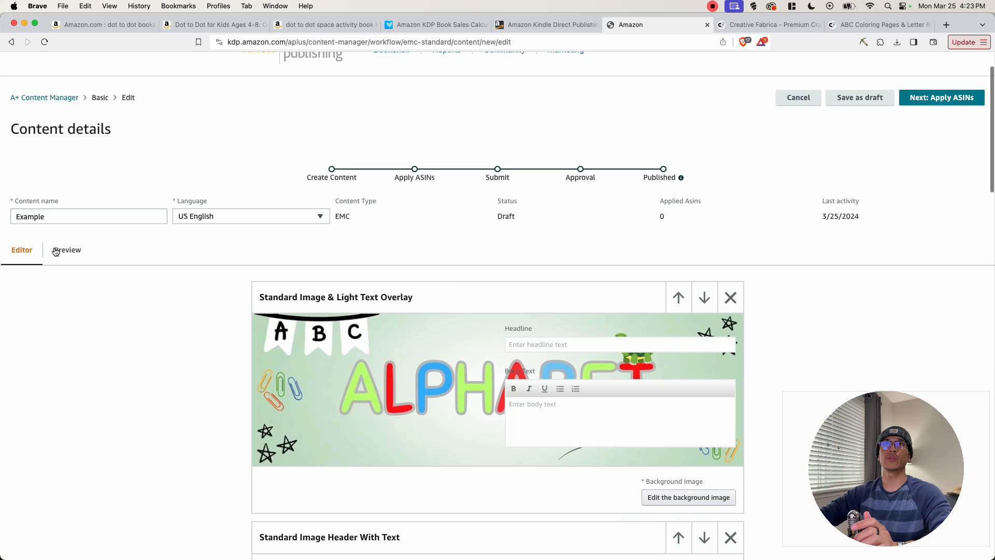
pyautogui.click(60, 250)
pyautogui.scroll(-15, 351, 400)
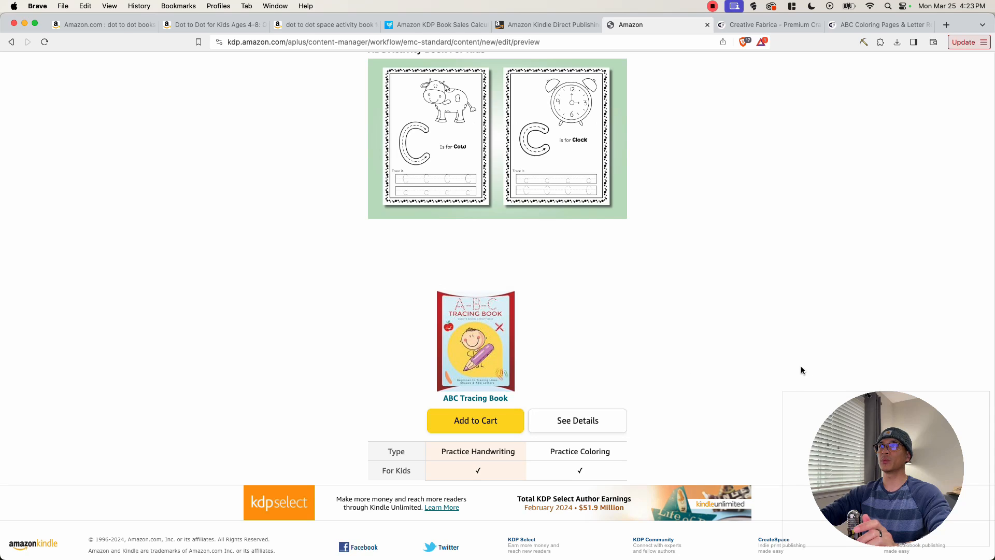
pyautogui.scroll(5, 770, 379)
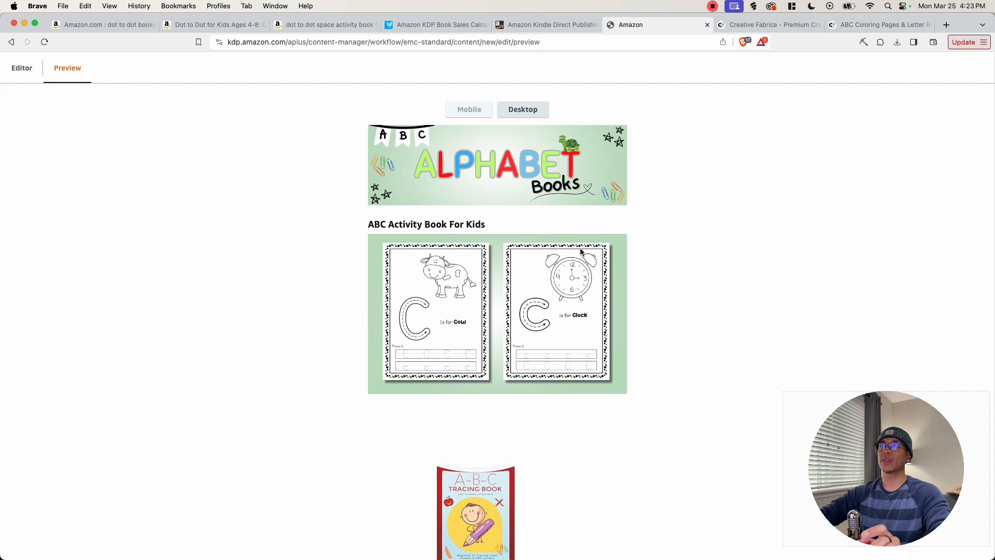
pyautogui.scroll(-4, 491, 330)
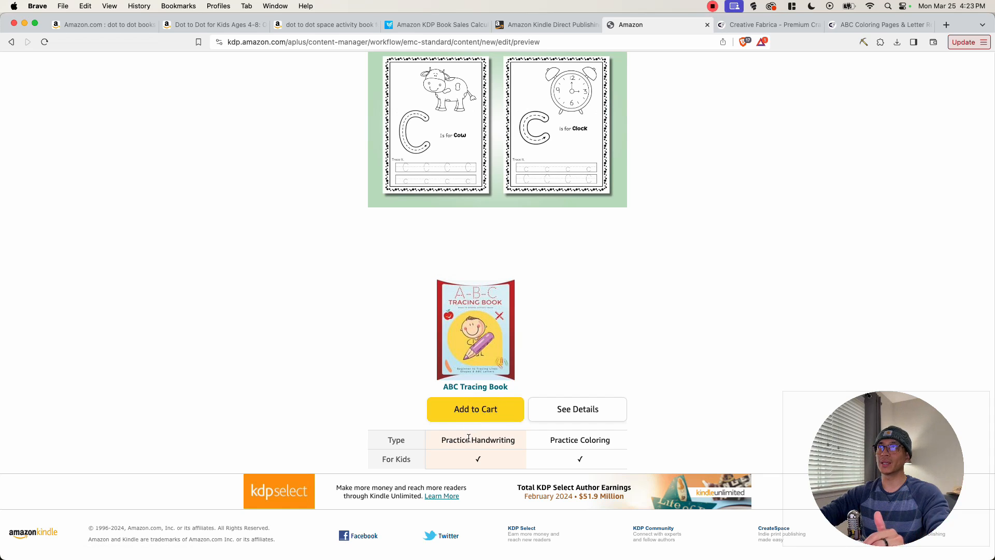
pyautogui.scroll(7, 455, 386)
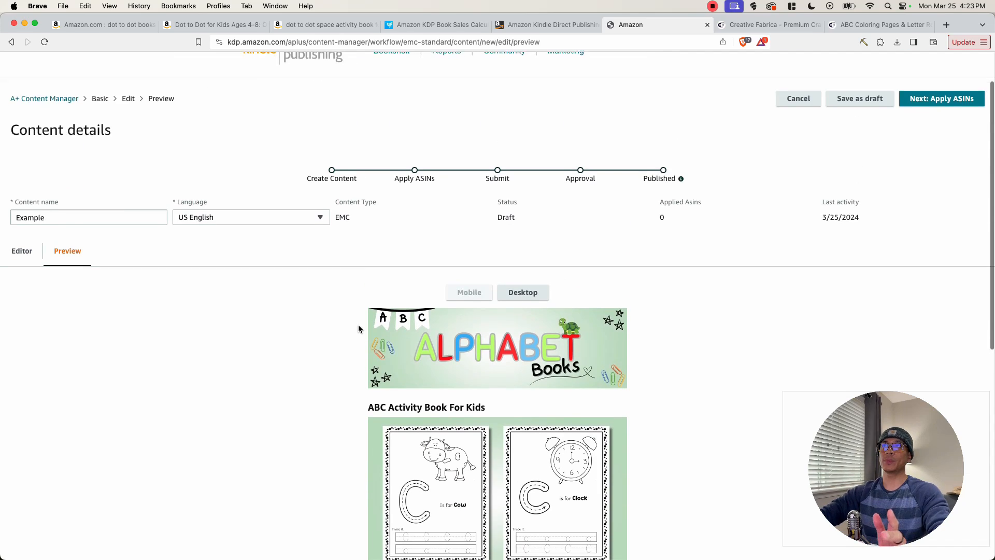
pyautogui.scroll(-3, 371, 327)
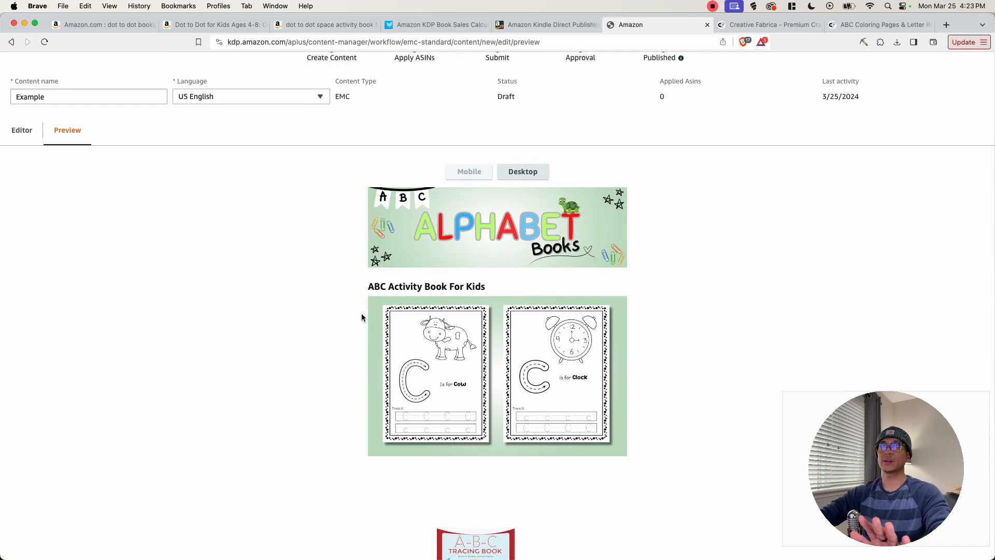
pyautogui.scroll(4, 366, 315)
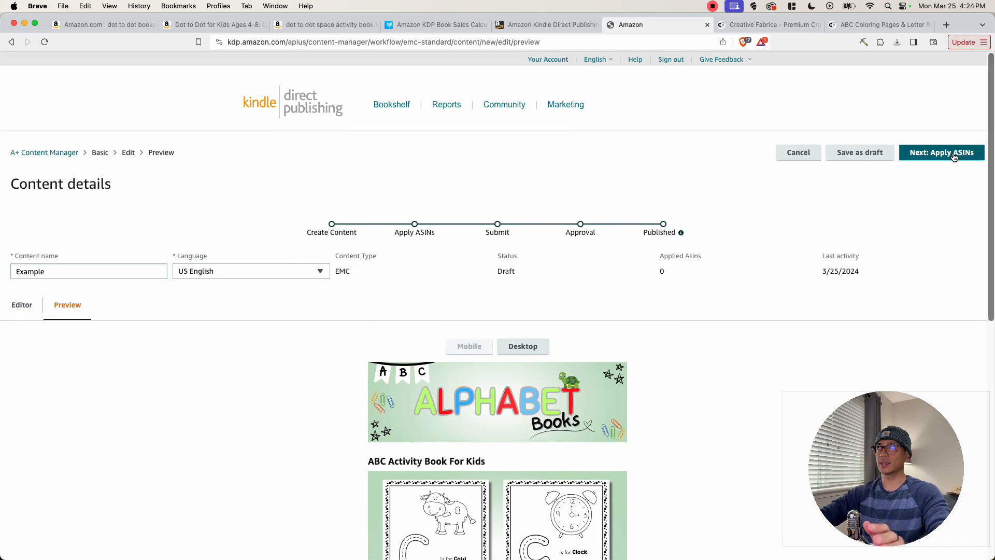
# Proceed to ASIN assignment, search for the book by its ASIN, and apply the Example A+ Content to it
pyautogui.click(955, 153)
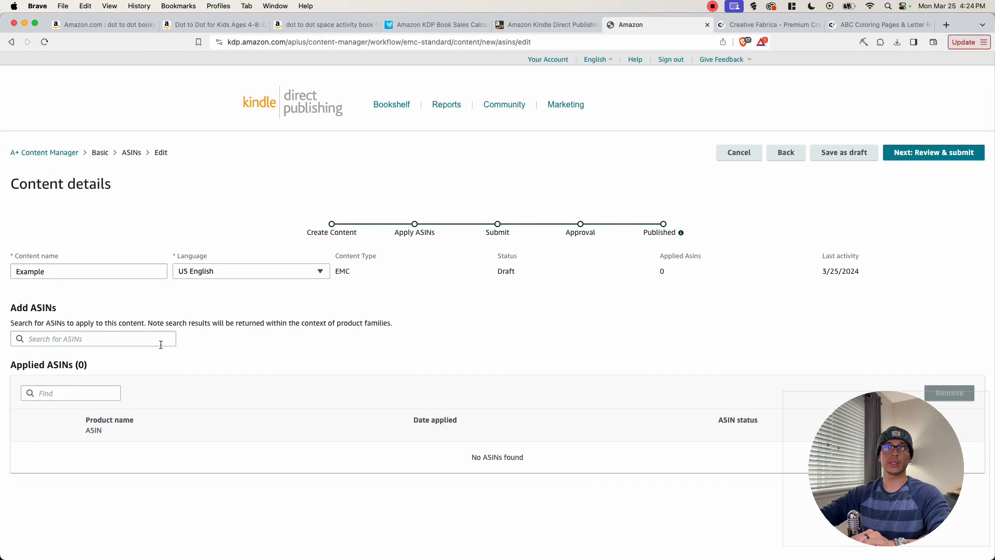
pyautogui.click(91, 339)
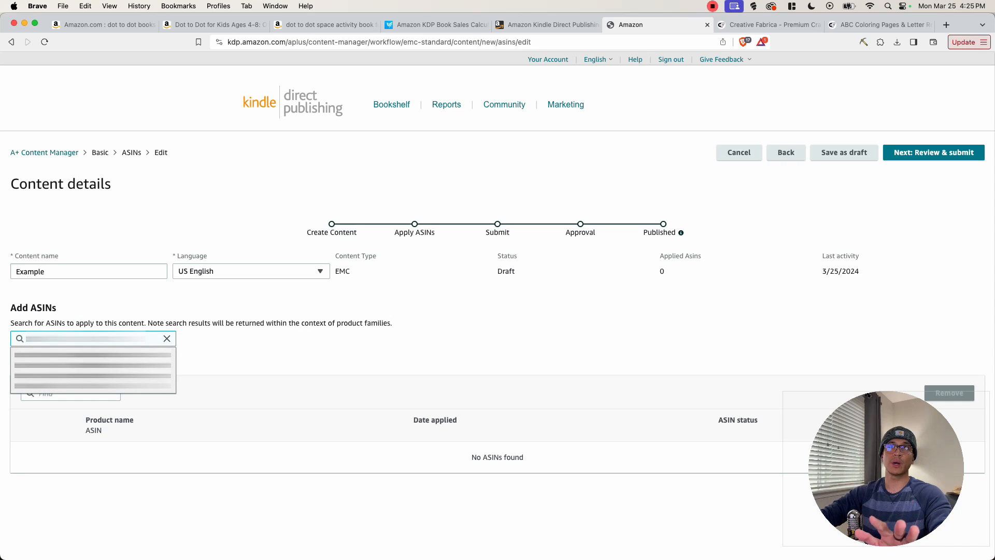
pyautogui.click(92, 355)
pyautogui.scroll(-4, 498, 306)
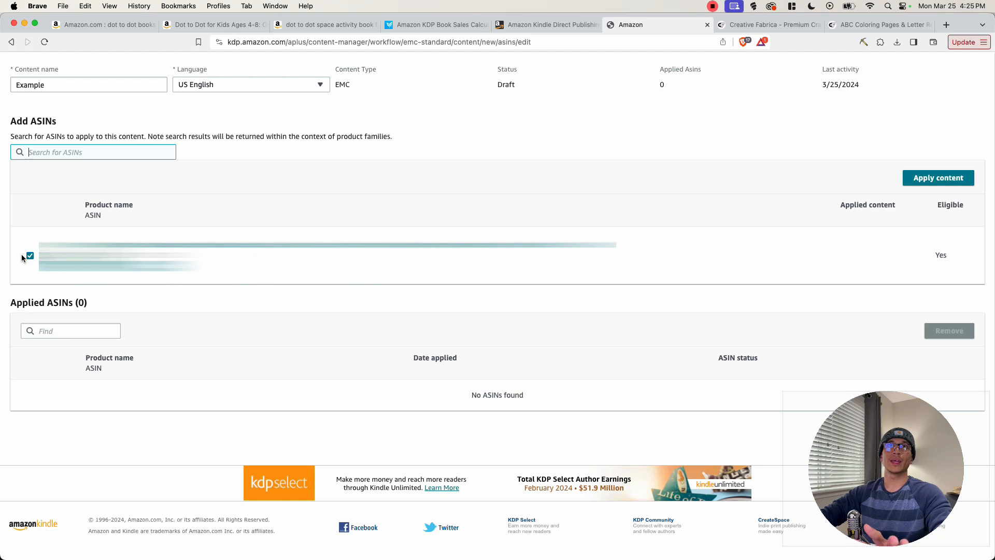
pyautogui.click(955, 178)
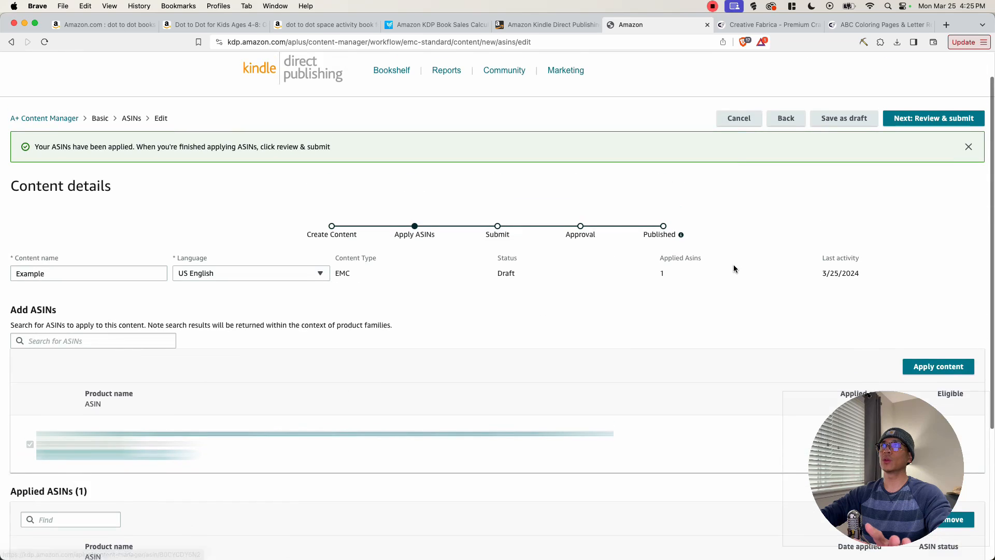
# Advance the Example content to the review and submission stage and look over its full preview
pyautogui.click(938, 120)
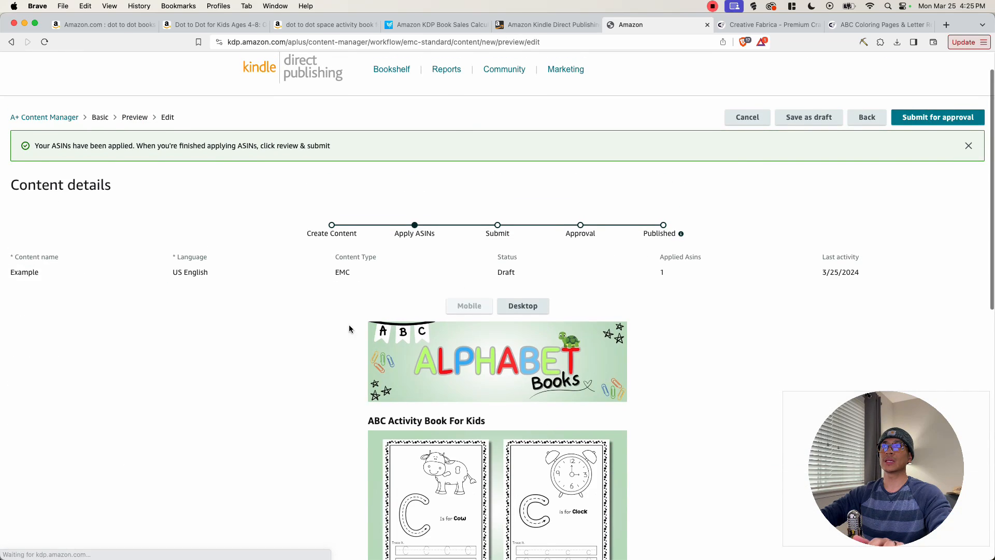
pyautogui.scroll(-3, 486, 332)
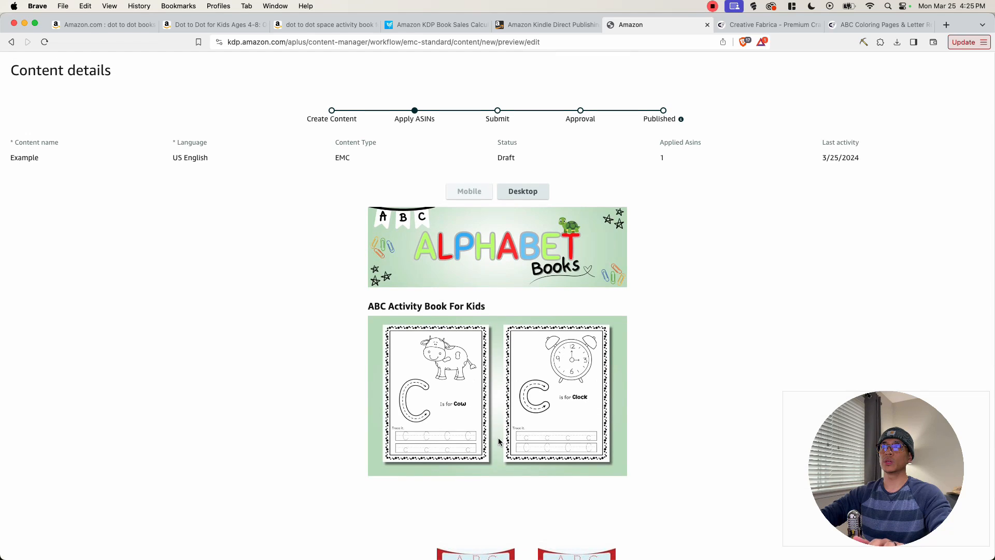
pyautogui.scroll(-5, 499, 442)
pyautogui.scroll(10, 499, 442)
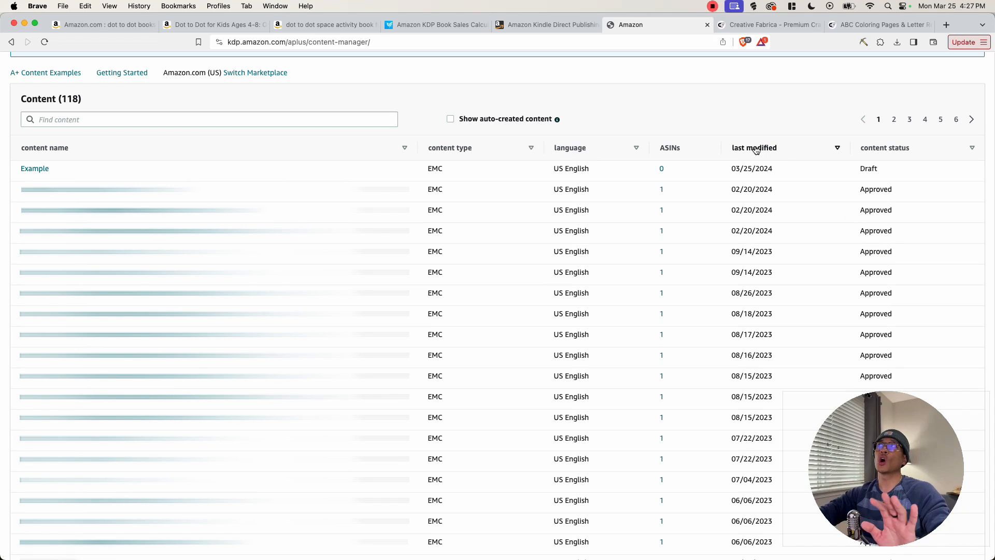
# Switch the A+ Content Manager to the Amazon.co.uk (UK) marketplace and show auto-created content
pyautogui.scroll(3, 266, 176)
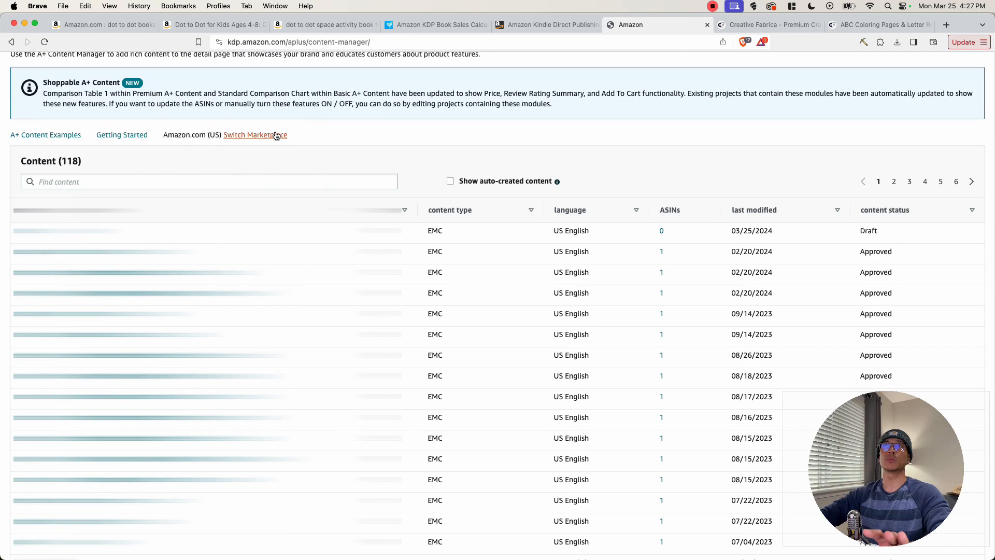
pyautogui.click(259, 135)
pyautogui.click(396, 288)
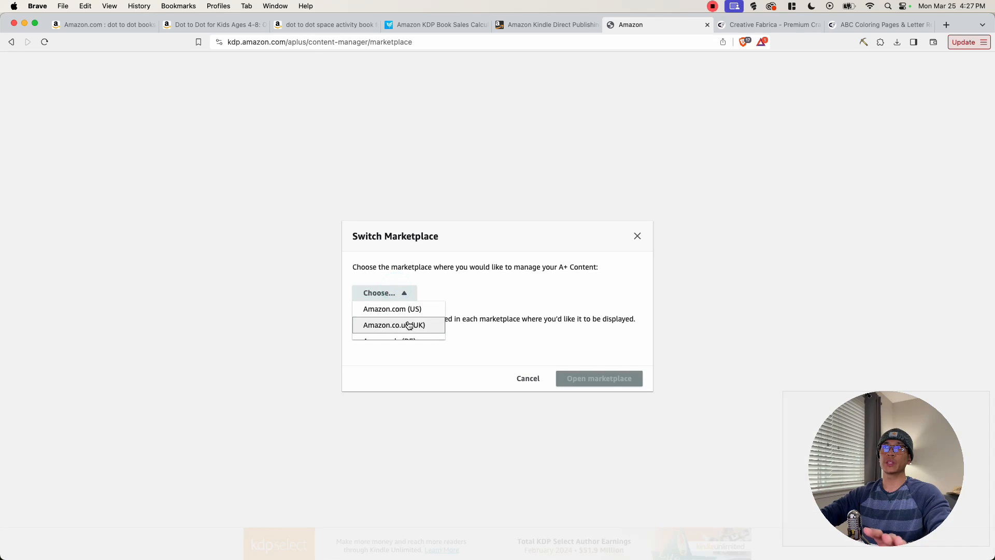
pyautogui.click(397, 326)
pyautogui.click(609, 395)
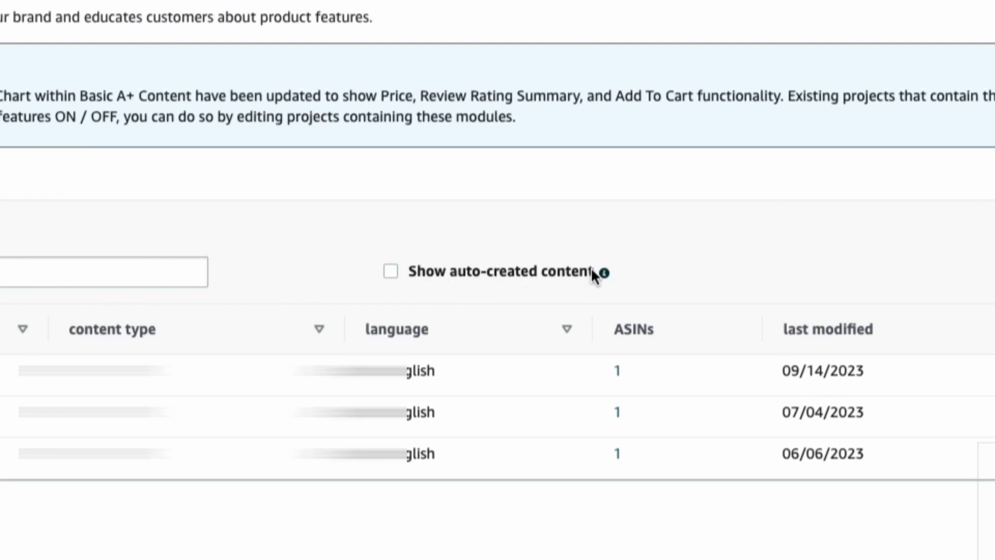
pyautogui.click(390, 271)
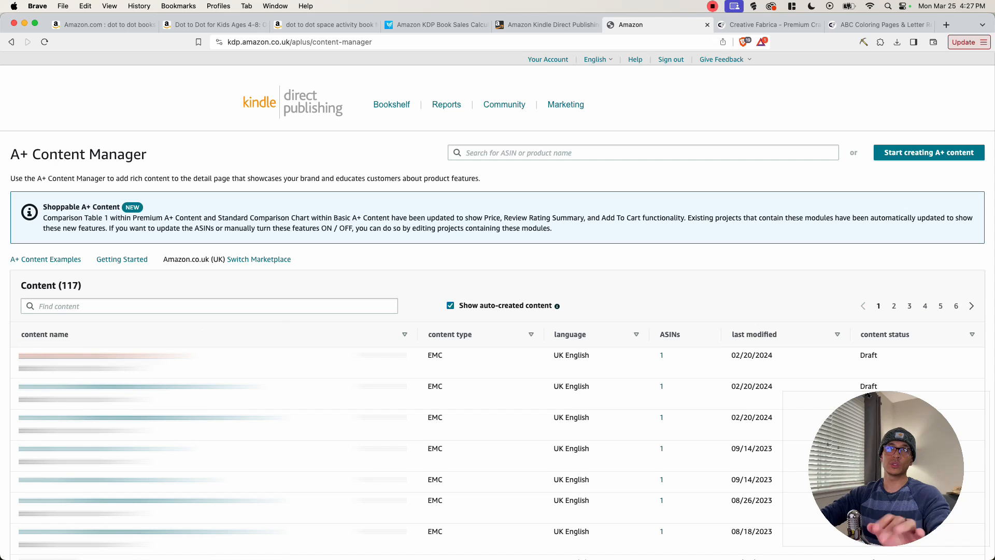
# Open the first UK draft in the content list for editing and advance it past ASIN assignment to review and submission
pyautogui.click(94, 356)
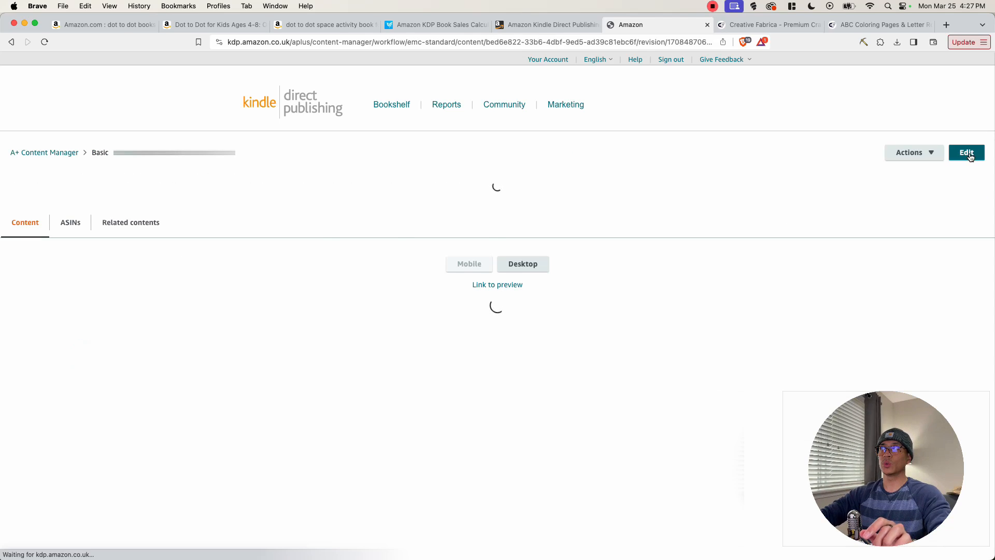
pyautogui.click(974, 157)
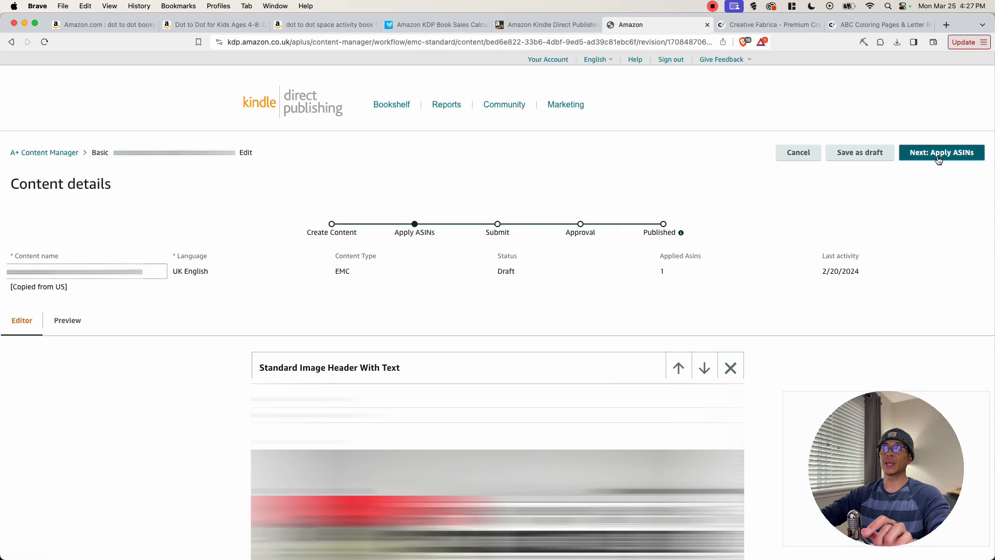
pyautogui.click(942, 152)
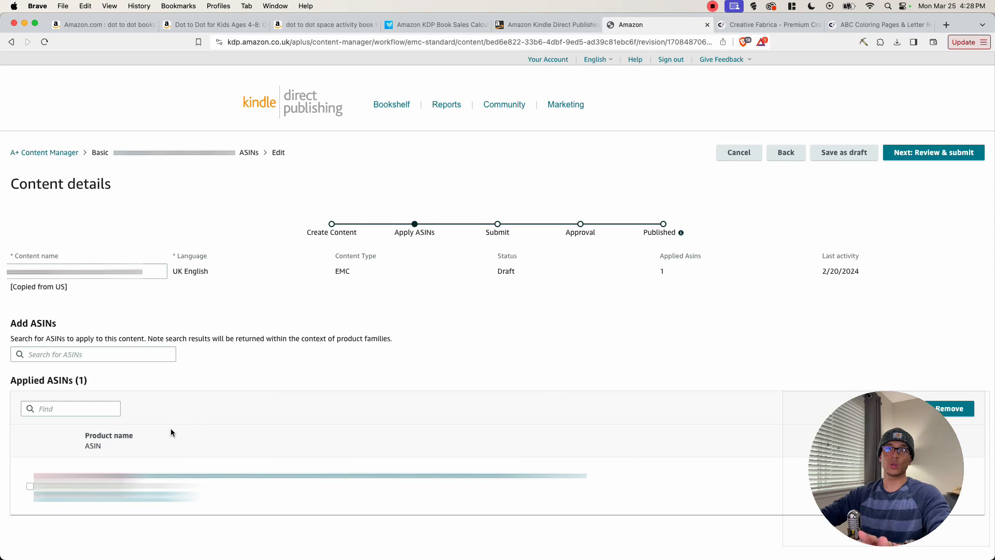
pyautogui.click(936, 158)
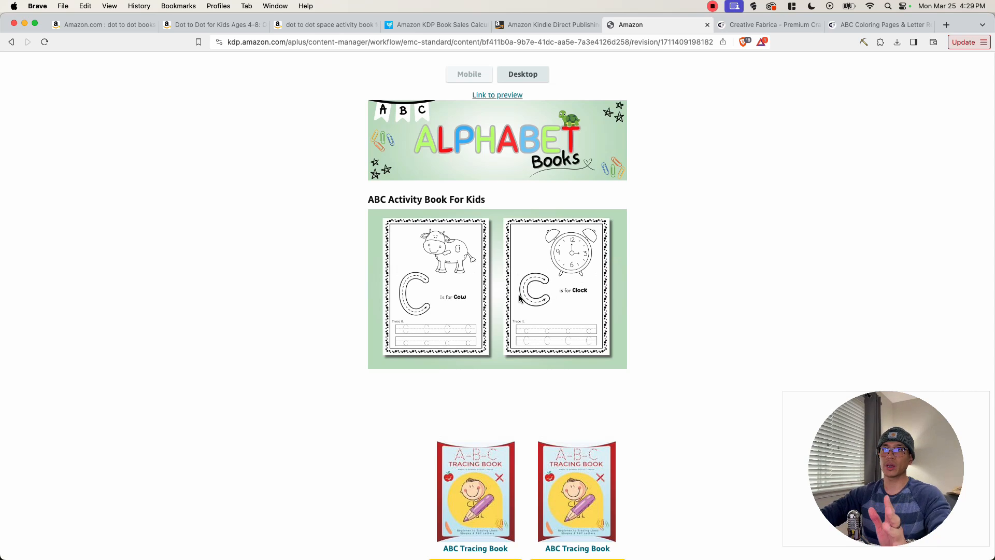
# Examine the alphabet book's A+ Content preview from the activity page image down to the comparison chart
pyautogui.scroll(-5, 516, 292)
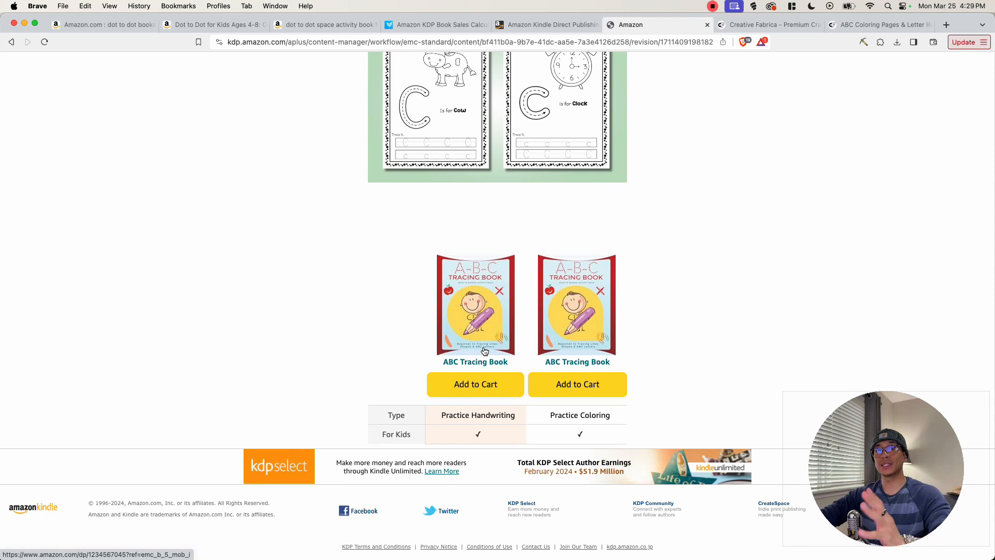
pyautogui.scroll(5, 535, 438)
pyautogui.scroll(-5, 536, 441)
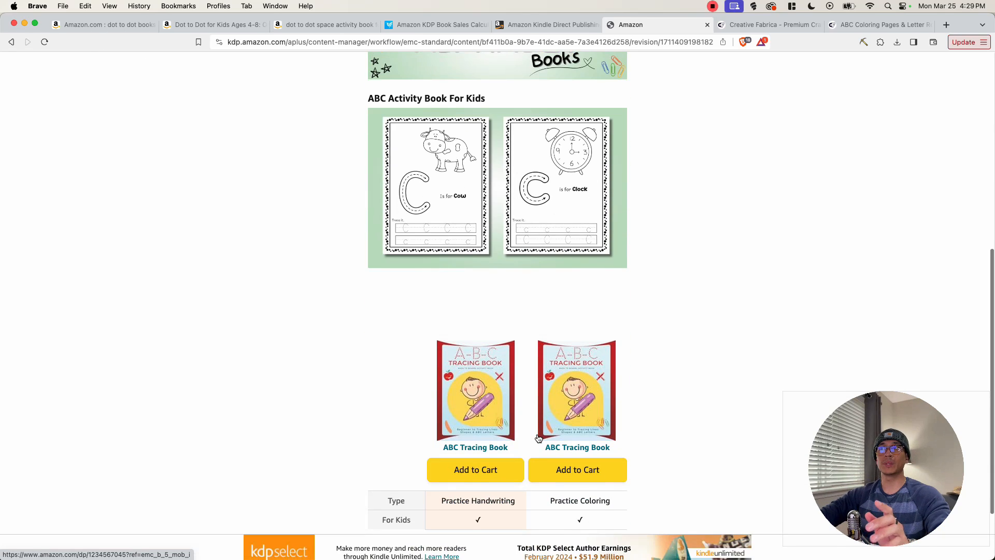